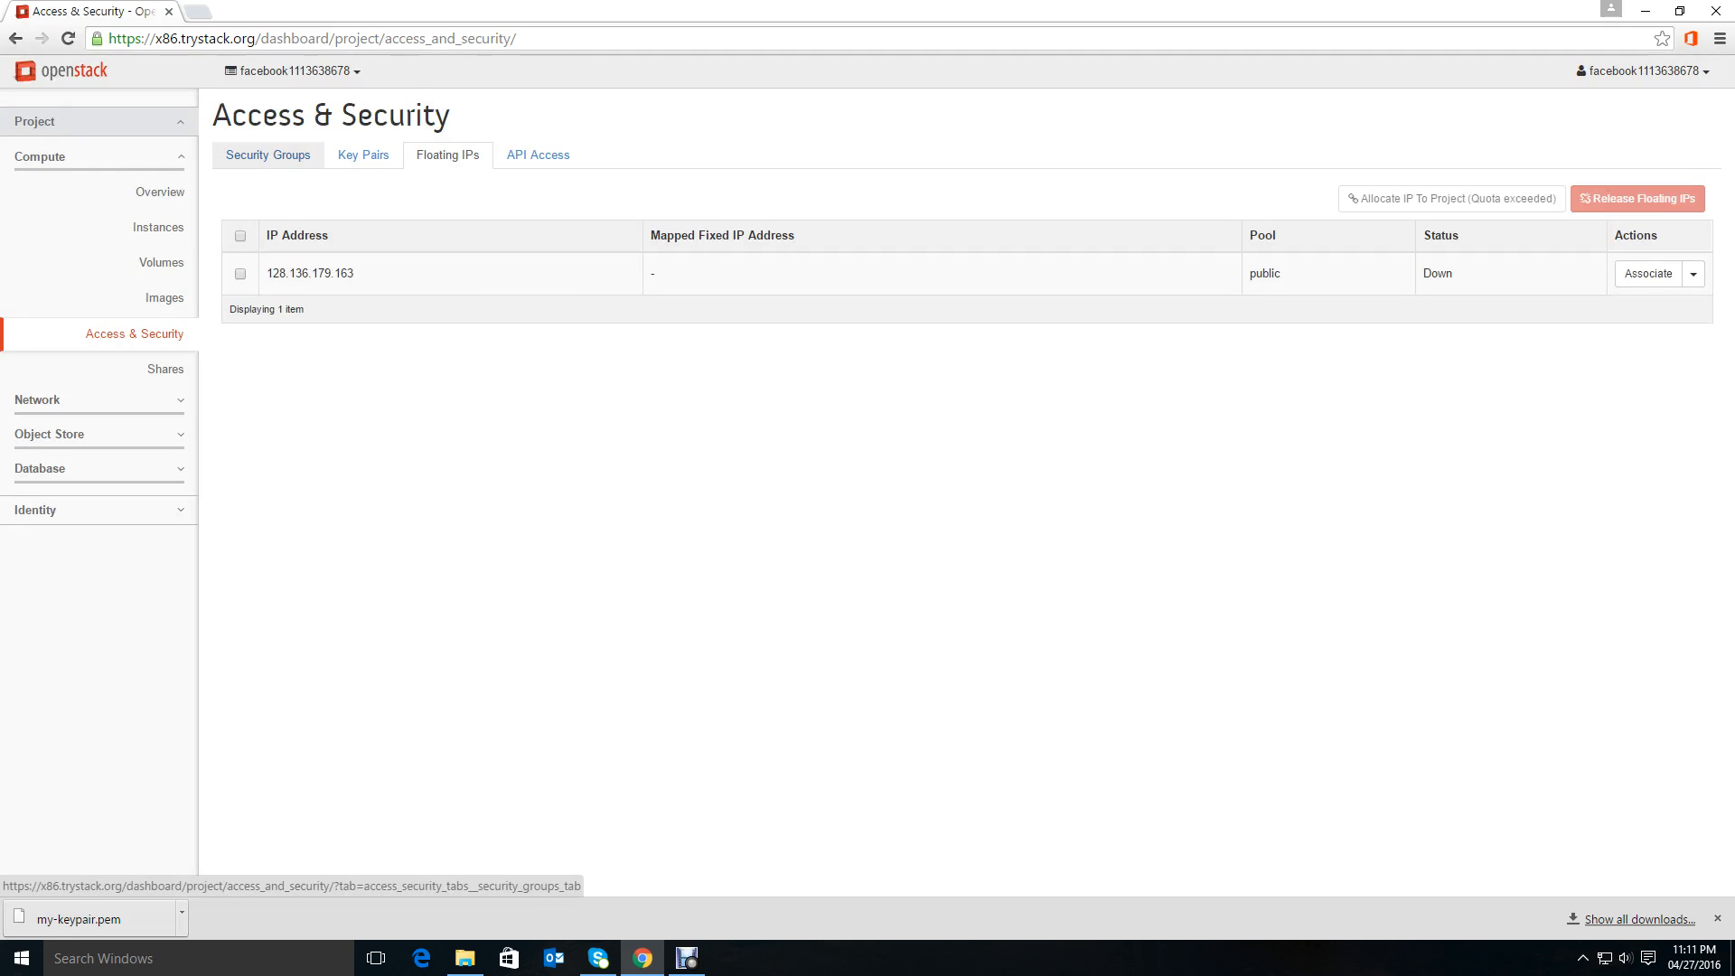
# Review the project's security groups, key pairs and floating IPs under Access & Security.
pyautogui.click(267, 155)
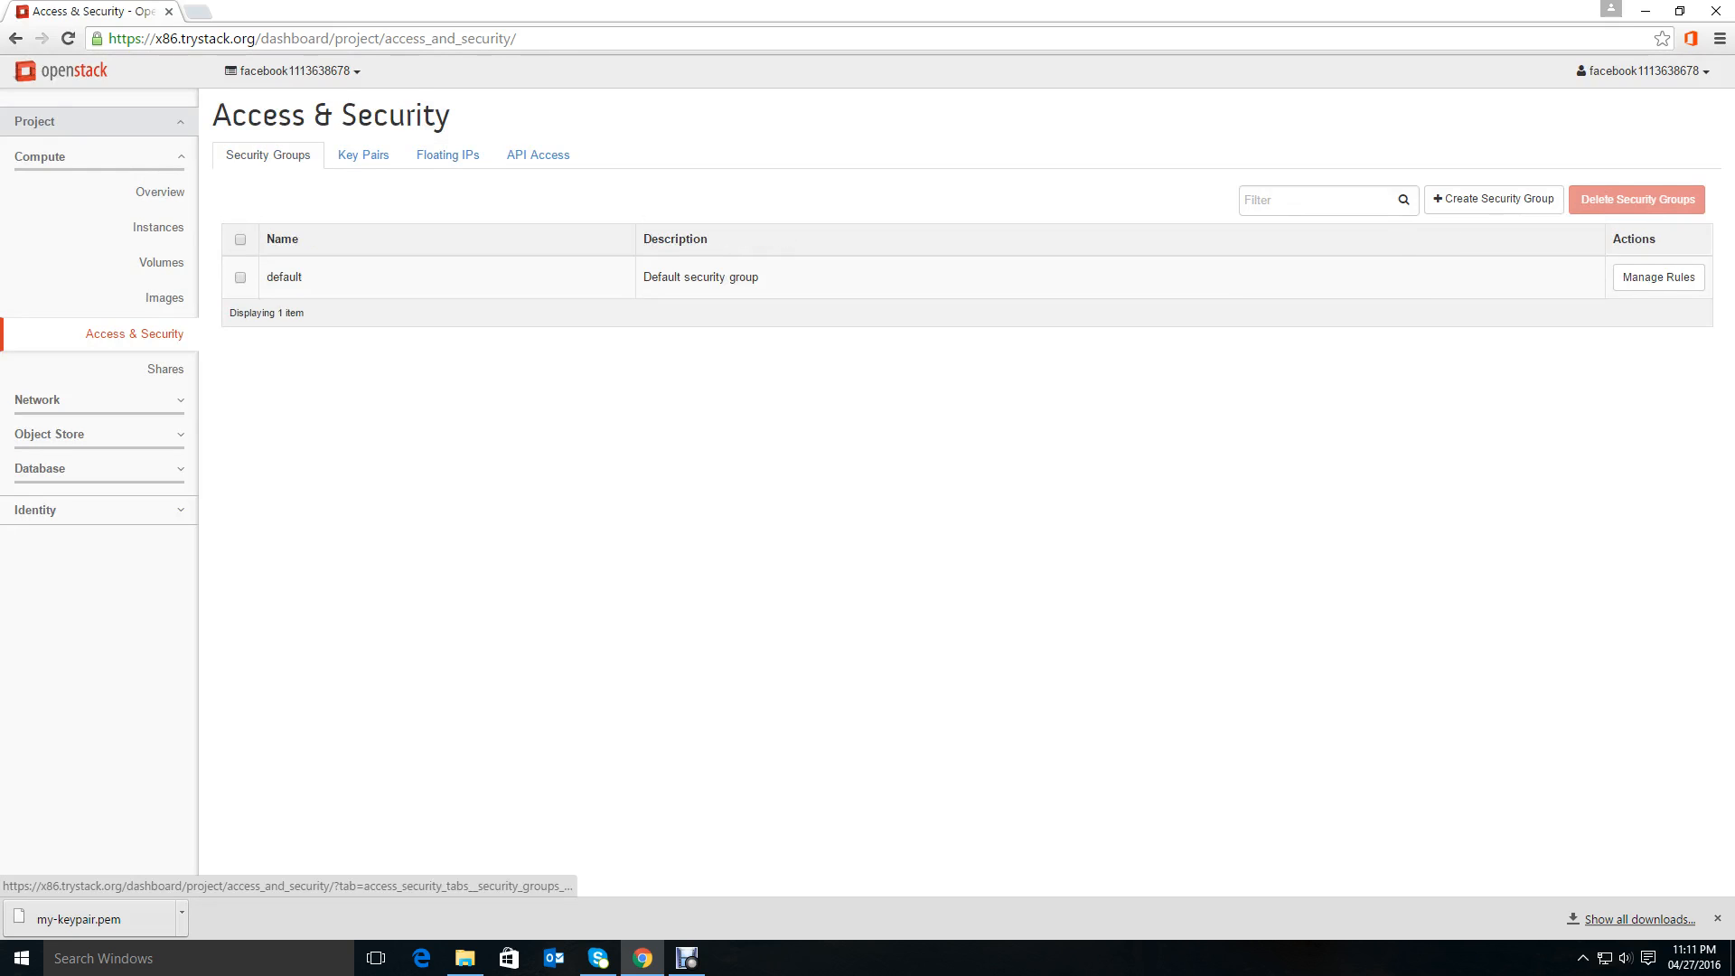
pyautogui.click(363, 154)
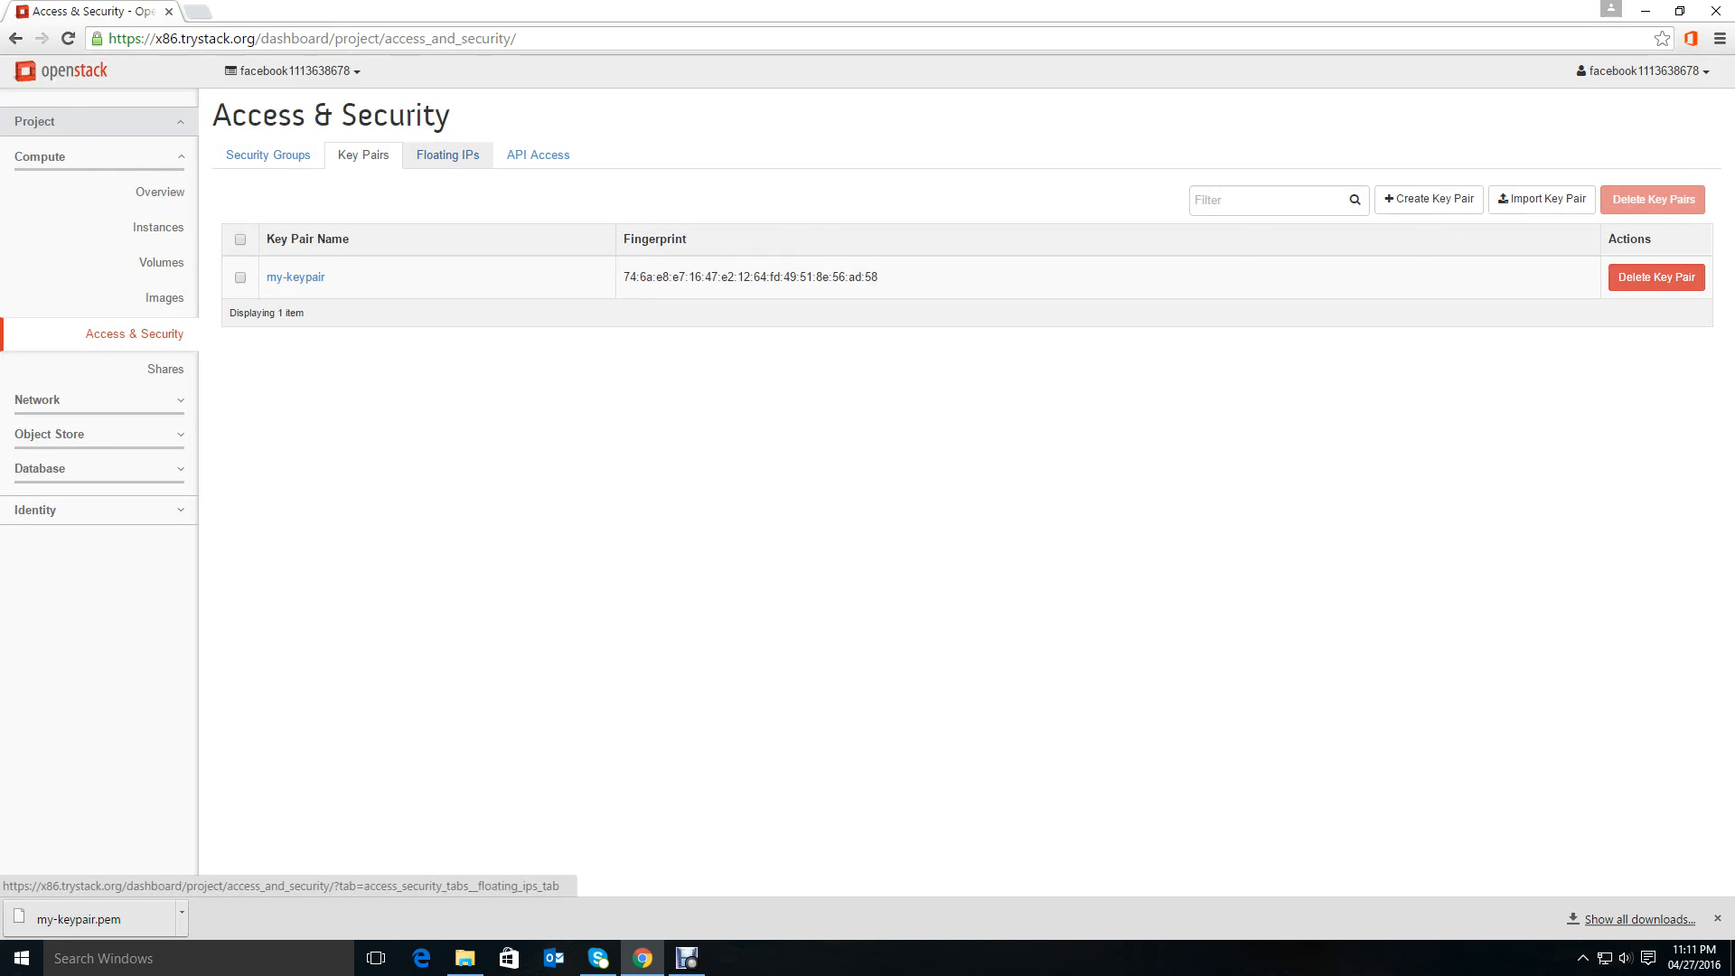
pyautogui.click(447, 154)
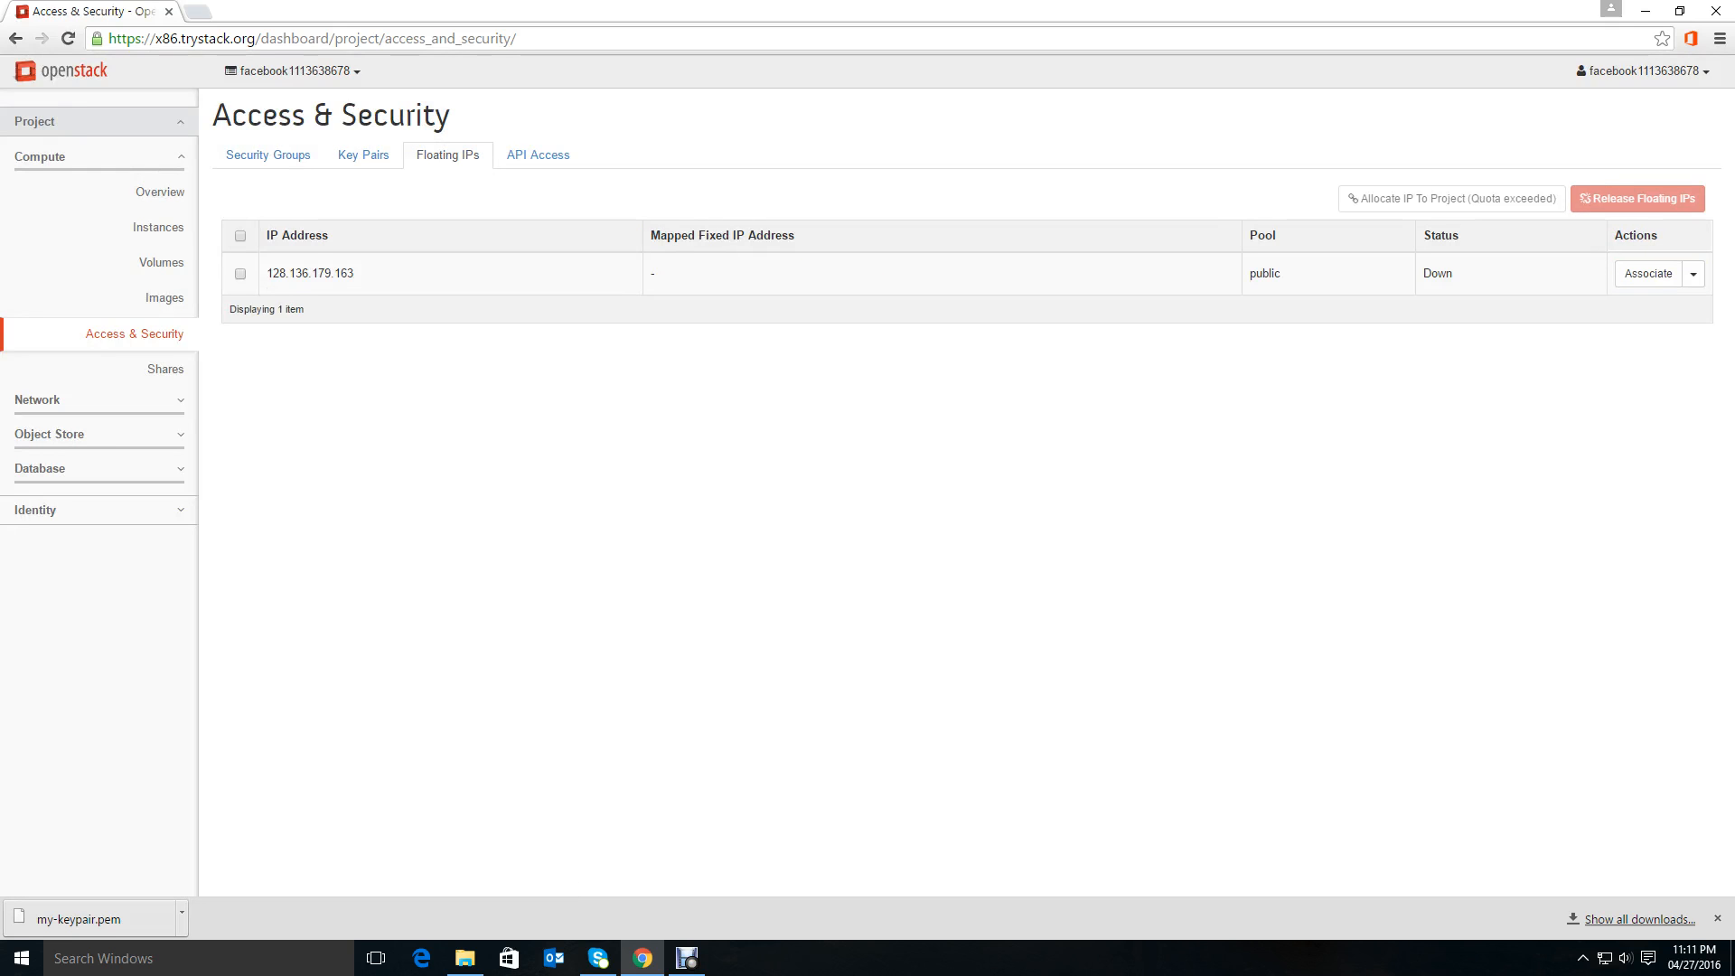
# Open the Launch Instance dialog from the Instances page and name the new instance test.
pyautogui.click(159, 227)
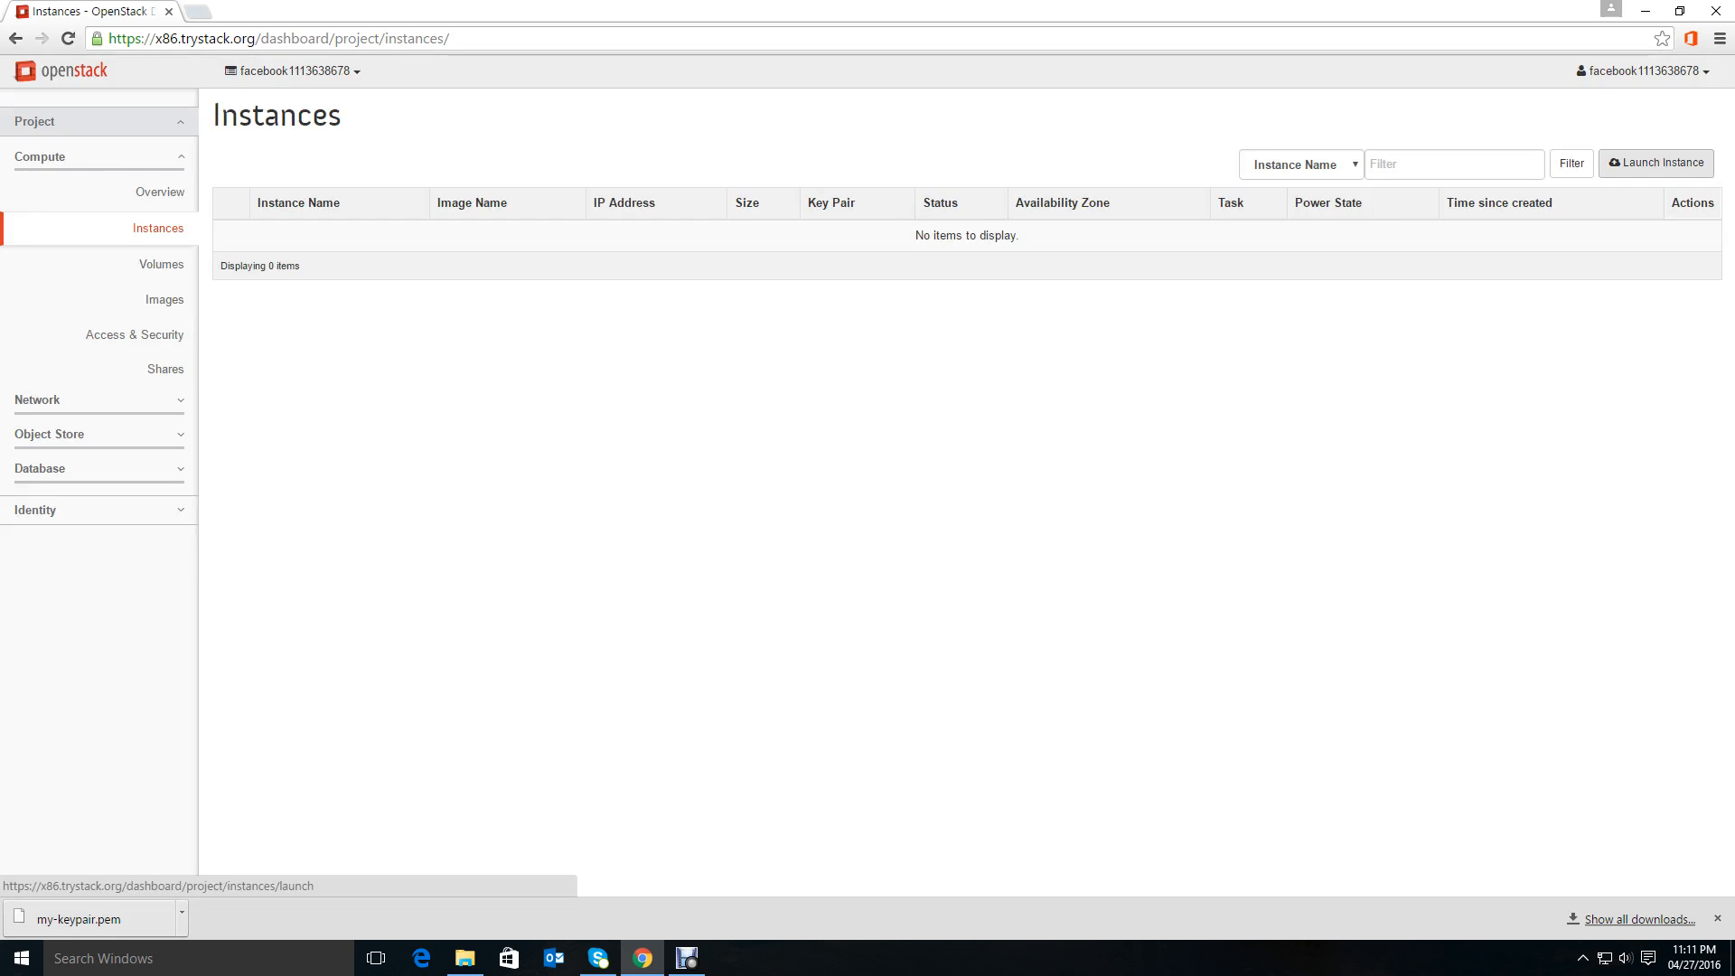
pyautogui.click(1657, 163)
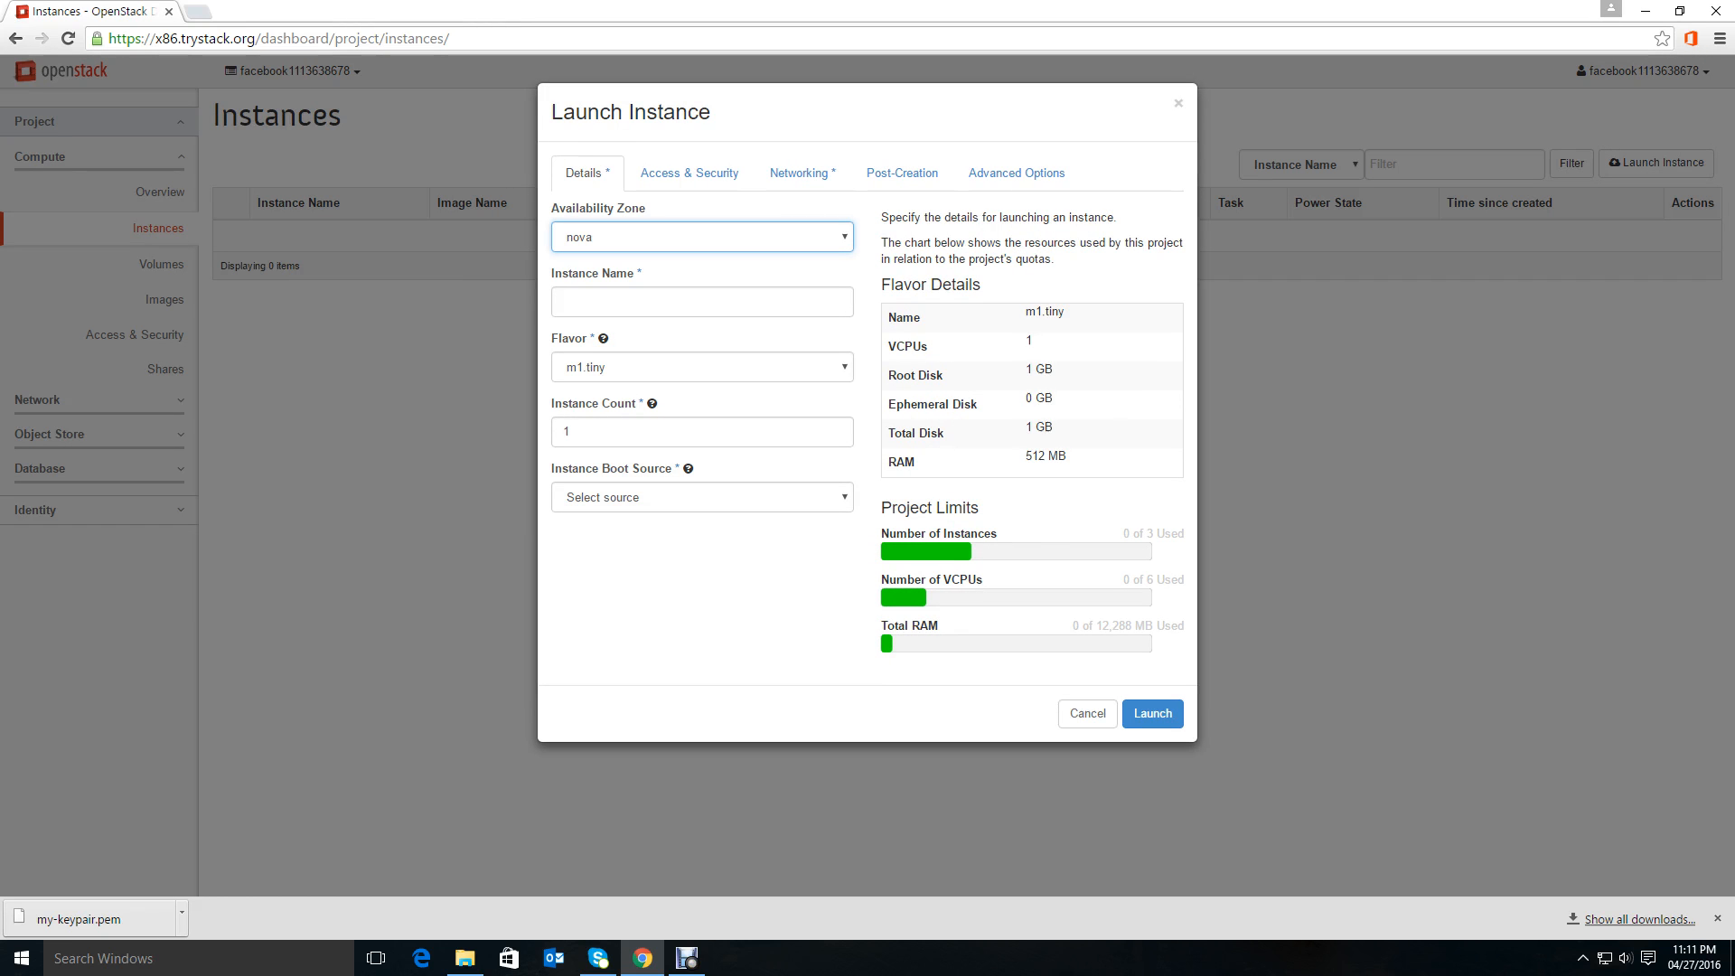
pyautogui.click(703, 302)
pyautogui.write('te')
pyautogui.press('BackSpace')
pyautogui.press('BackSpace')
pyautogui.write('my')
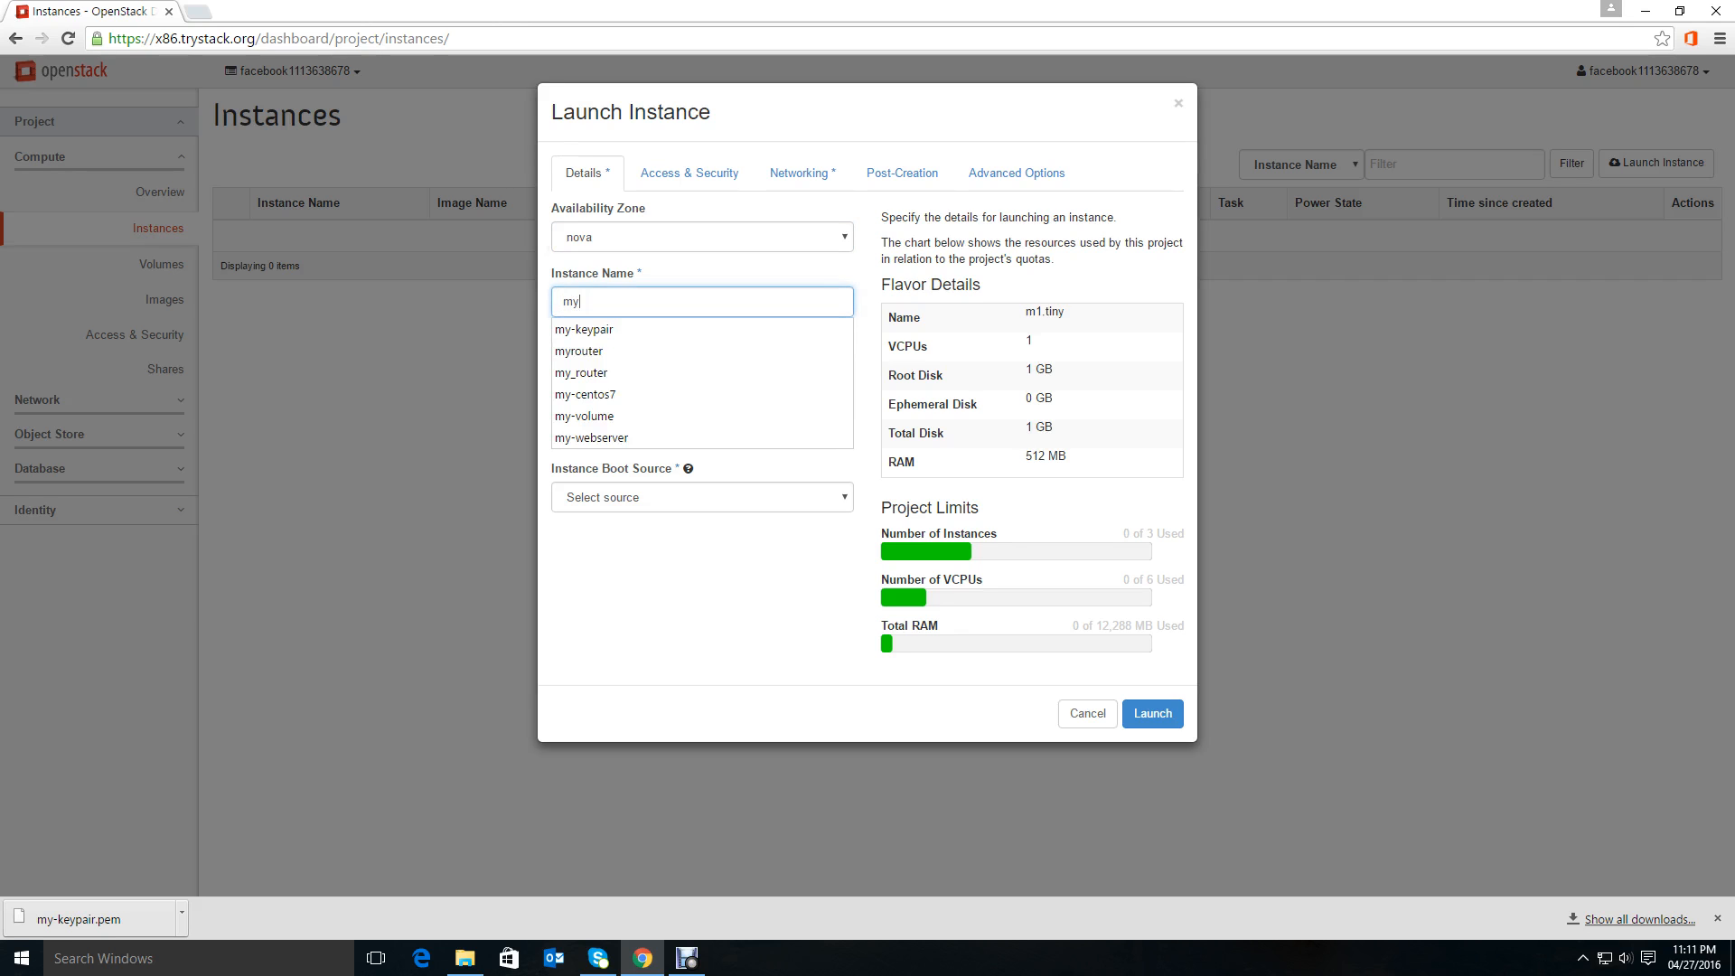
pyautogui.write('_first')
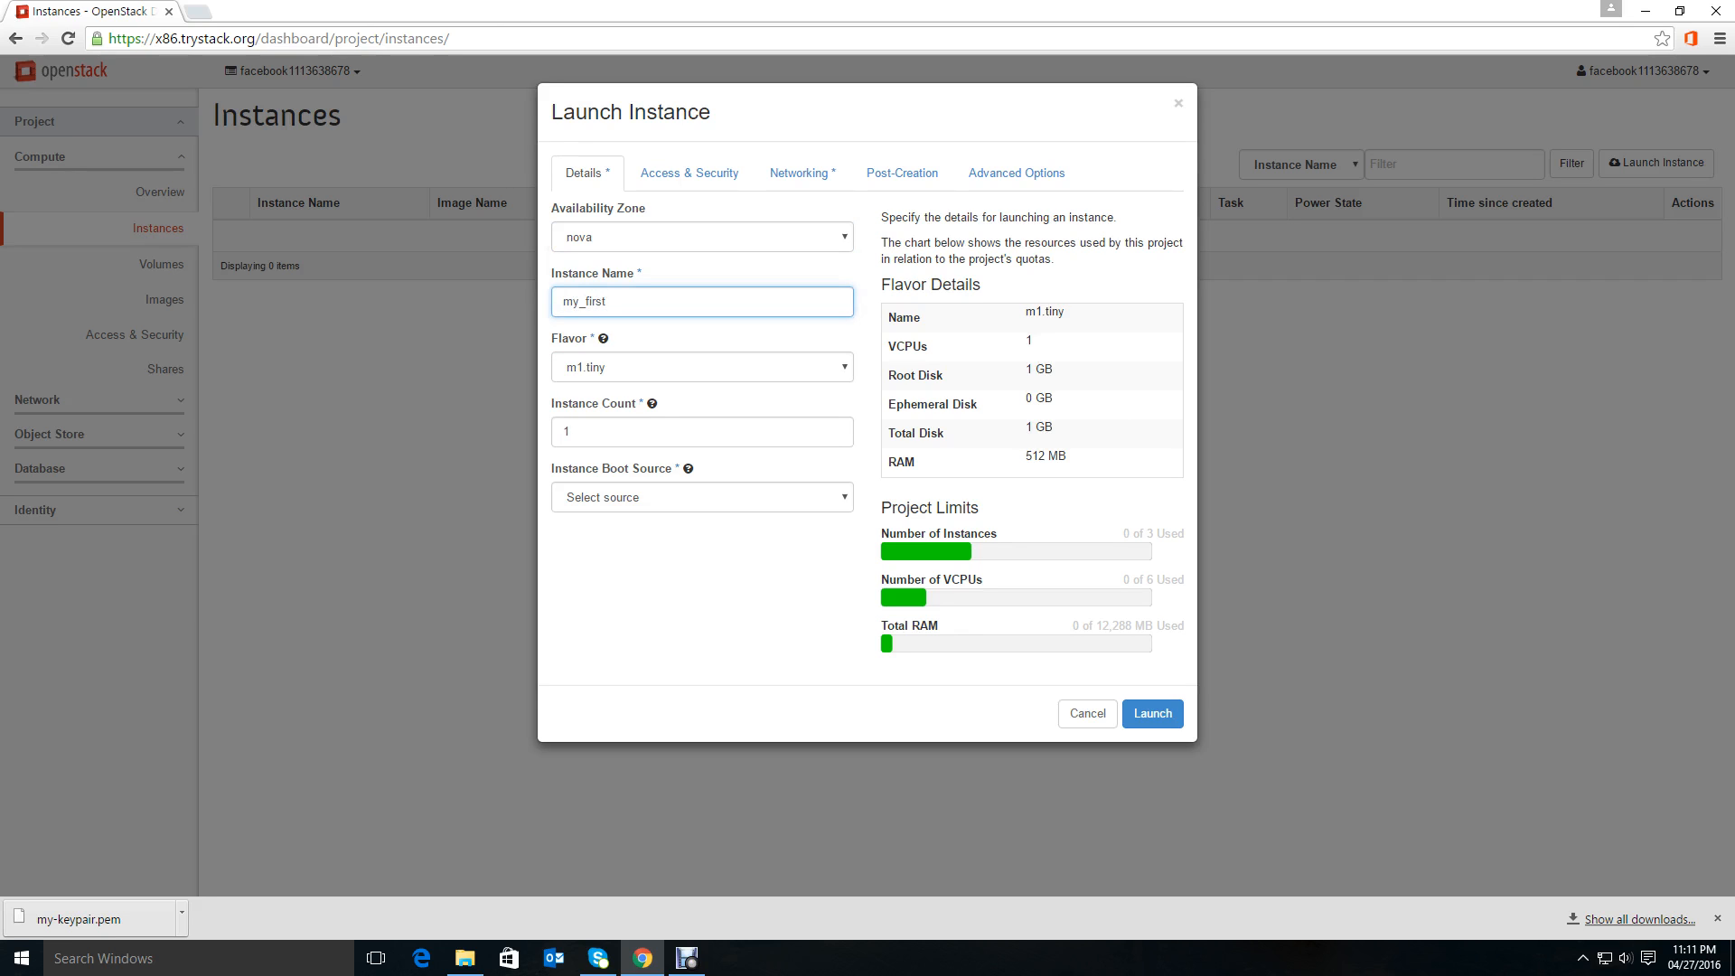
pyautogui.write('_insta')
pyautogui.press('BackSpace')
pyautogui.press('BackSpace')
pyautogui.press('BackSpace')
pyautogui.press('BackSpace')
pyautogui.press('BackSpace')
pyautogui.press('BackSpace')
pyautogui.press('BackSpace')
pyautogui.press('BackSpace')
pyautogui.press('BackSpace')
pyautogui.write('test')
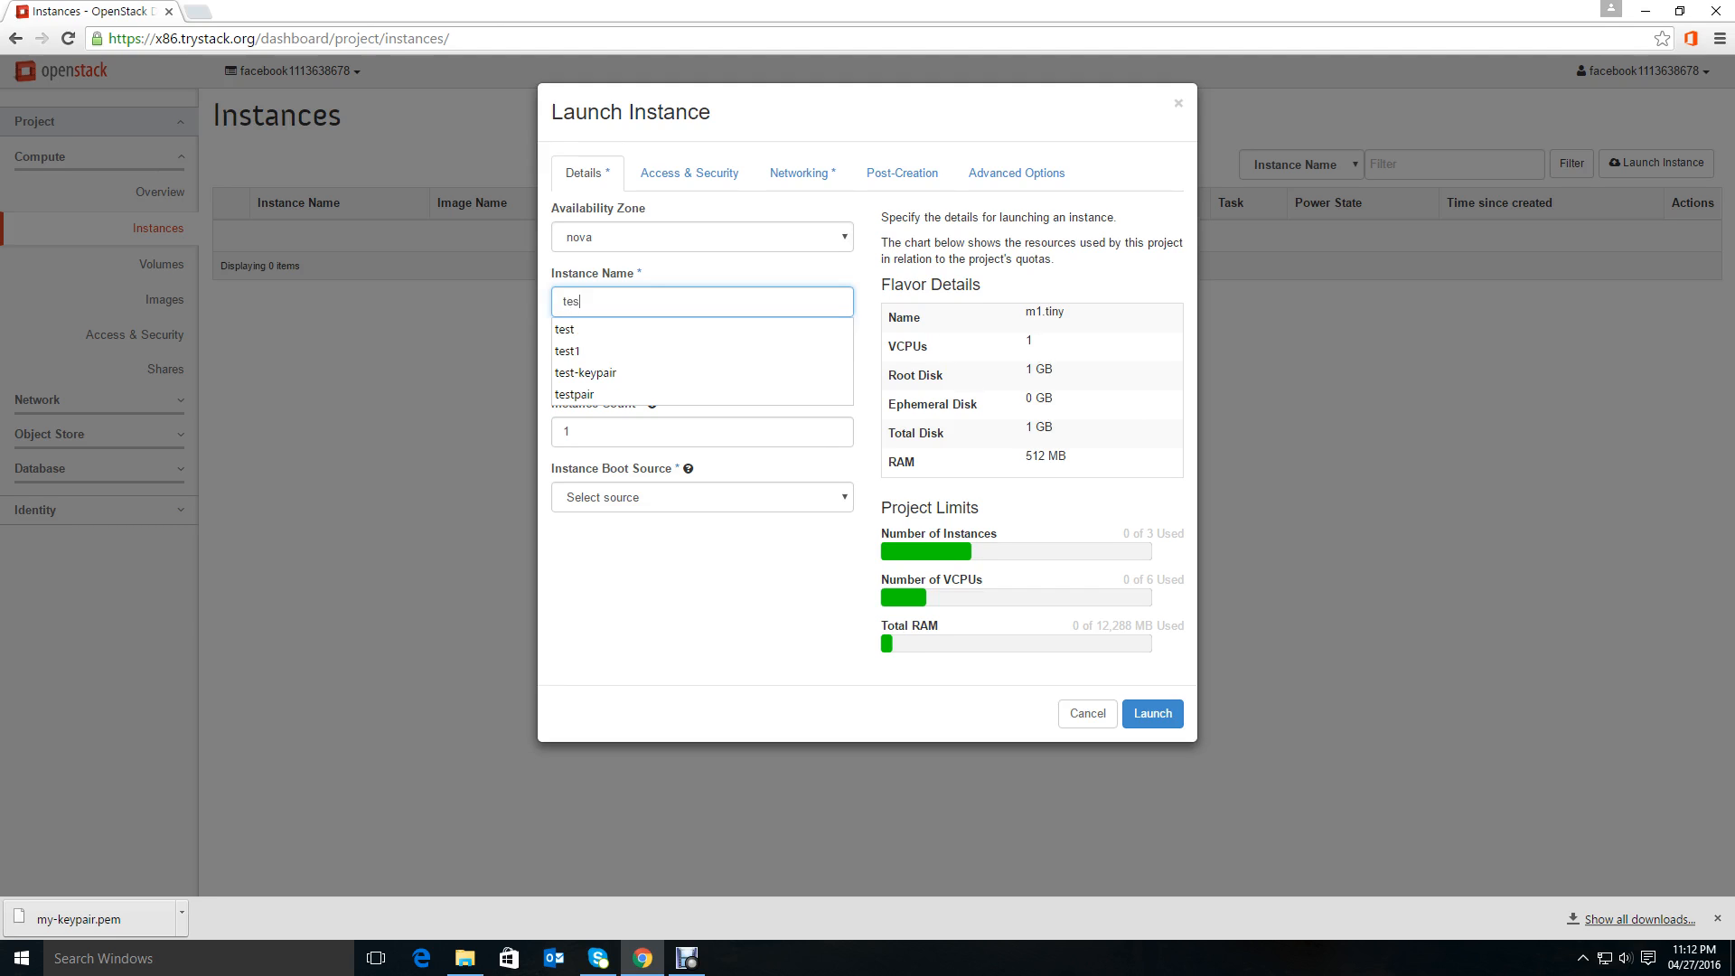
pyautogui.press('Down')
pyautogui.press('Return')
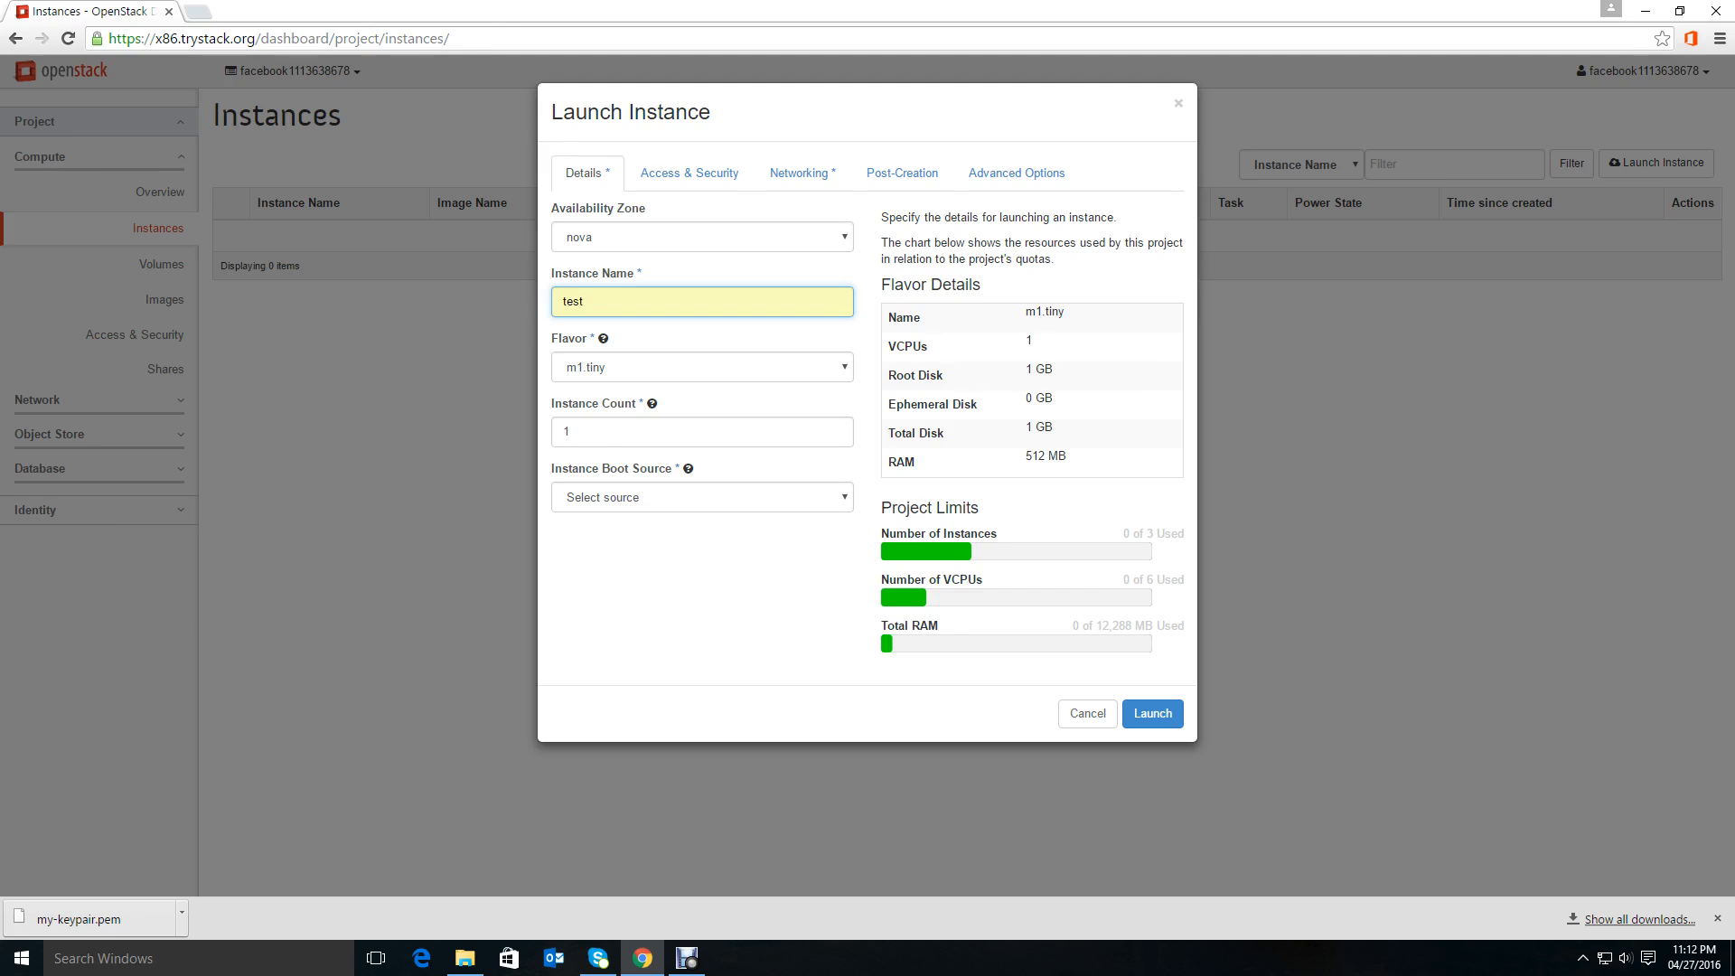
# Change the flavor to m1.small and then back to m1.tiny.
pyautogui.click(702, 367)
pyautogui.press('Return')
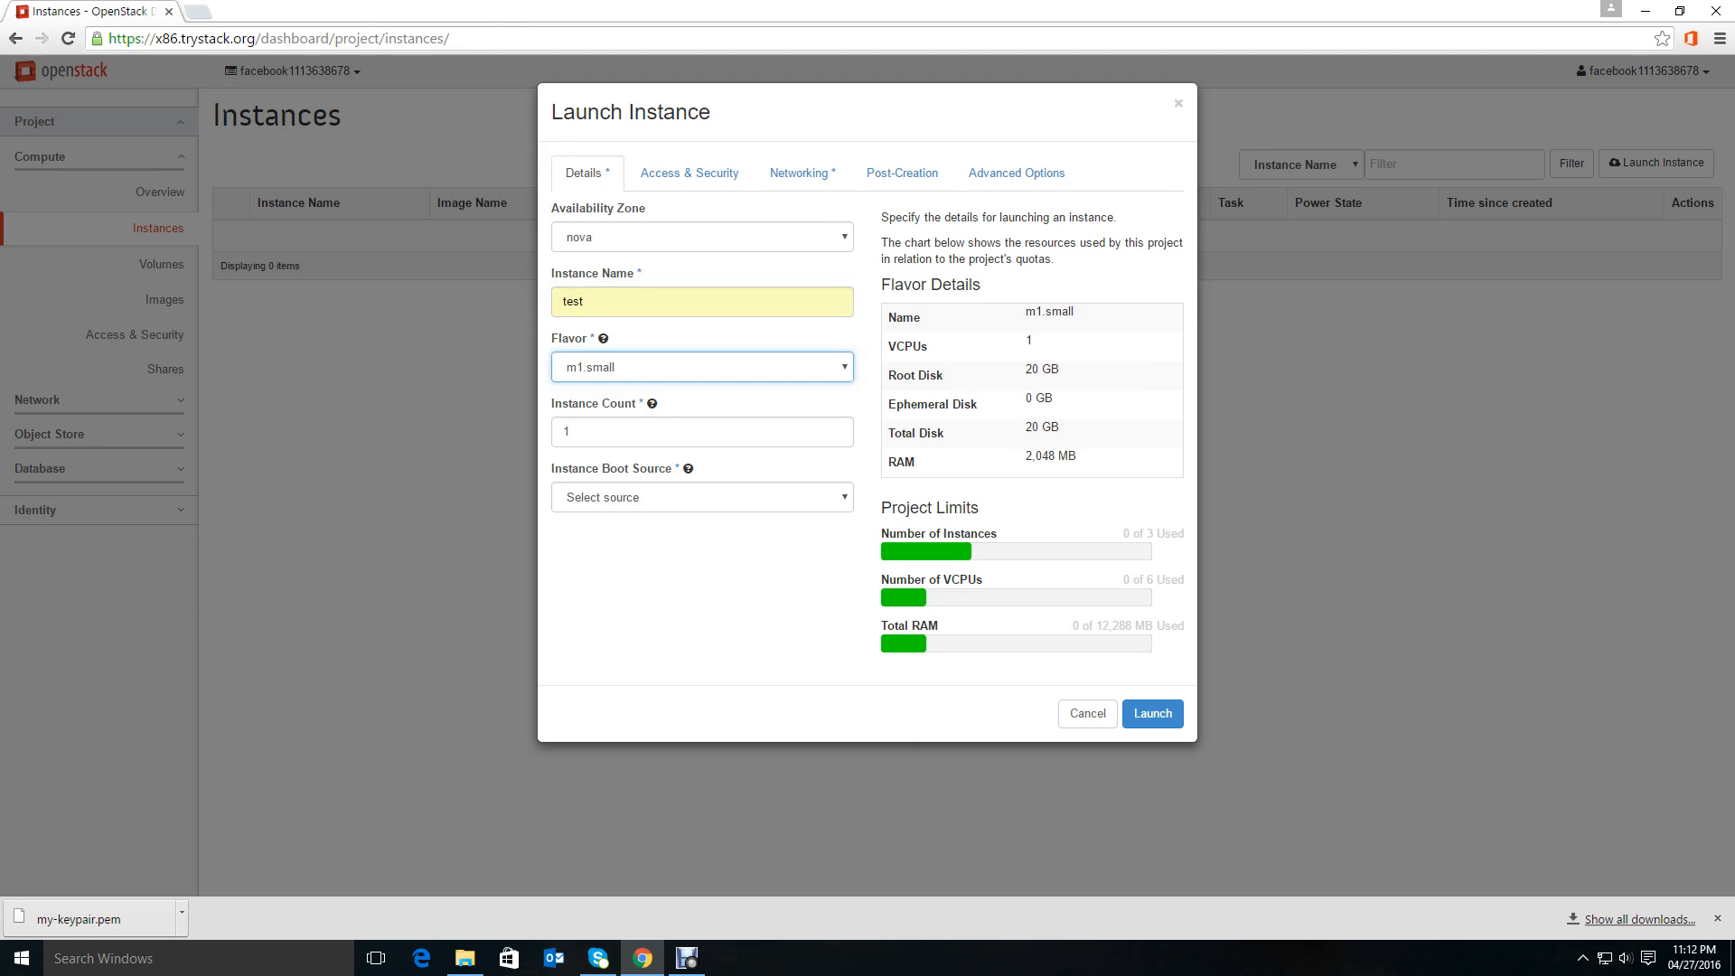
pyautogui.click(702, 367)
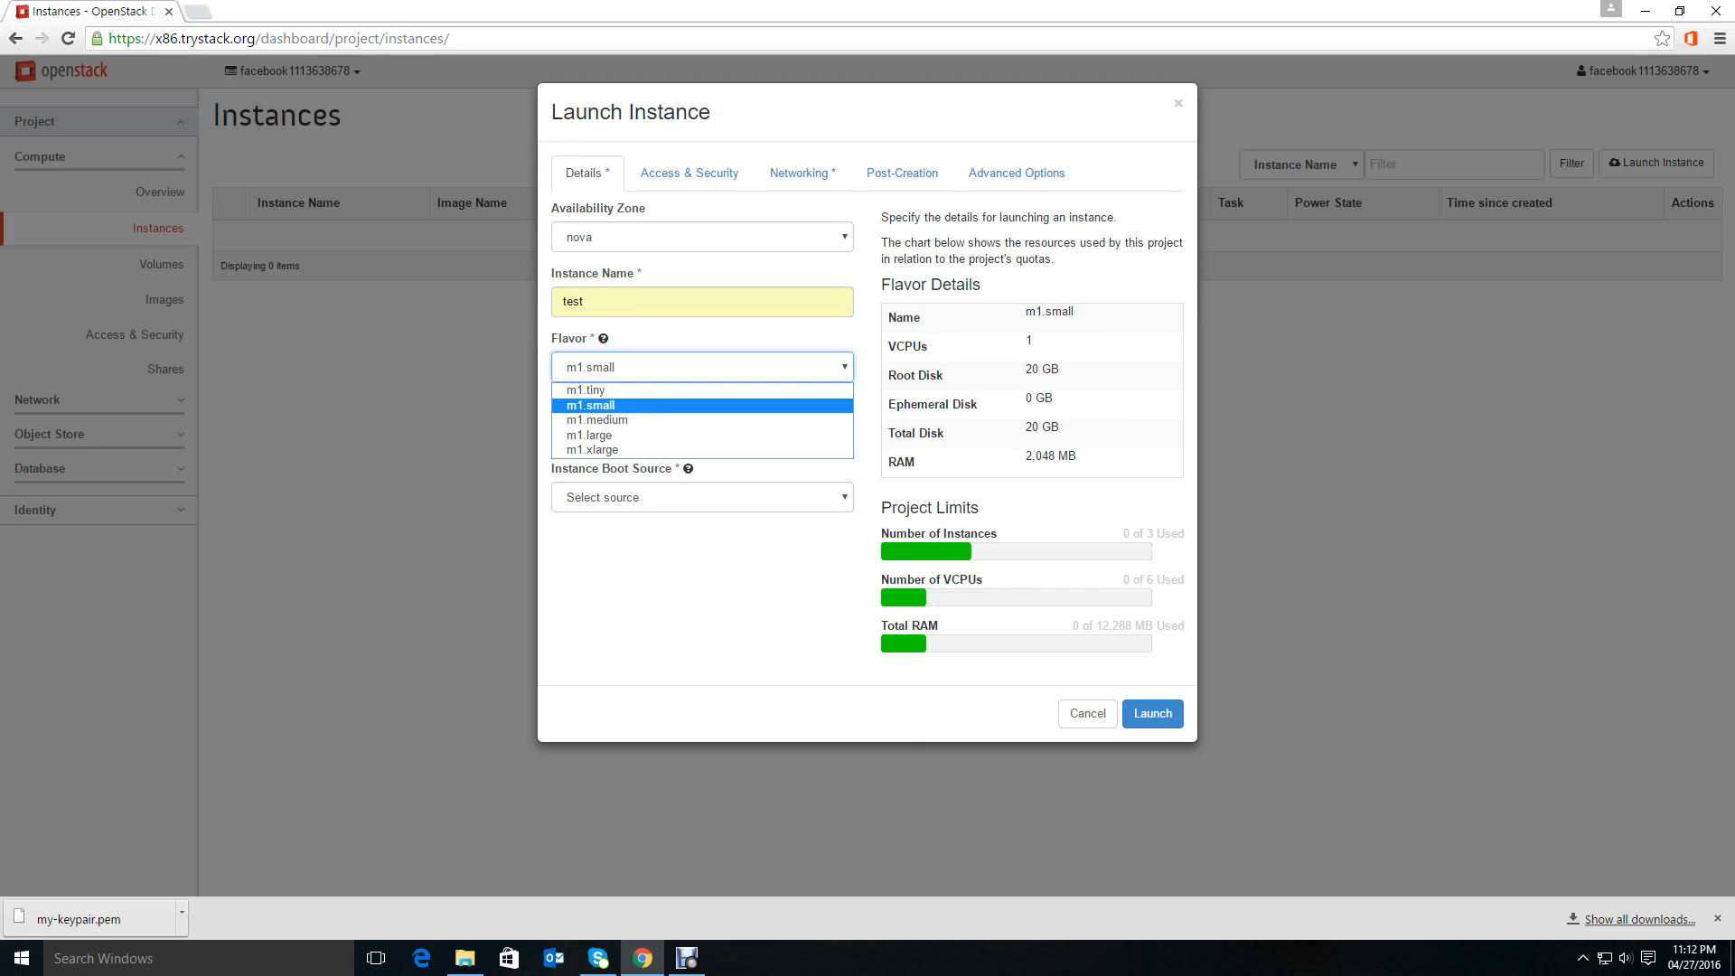
pyautogui.press('Up')
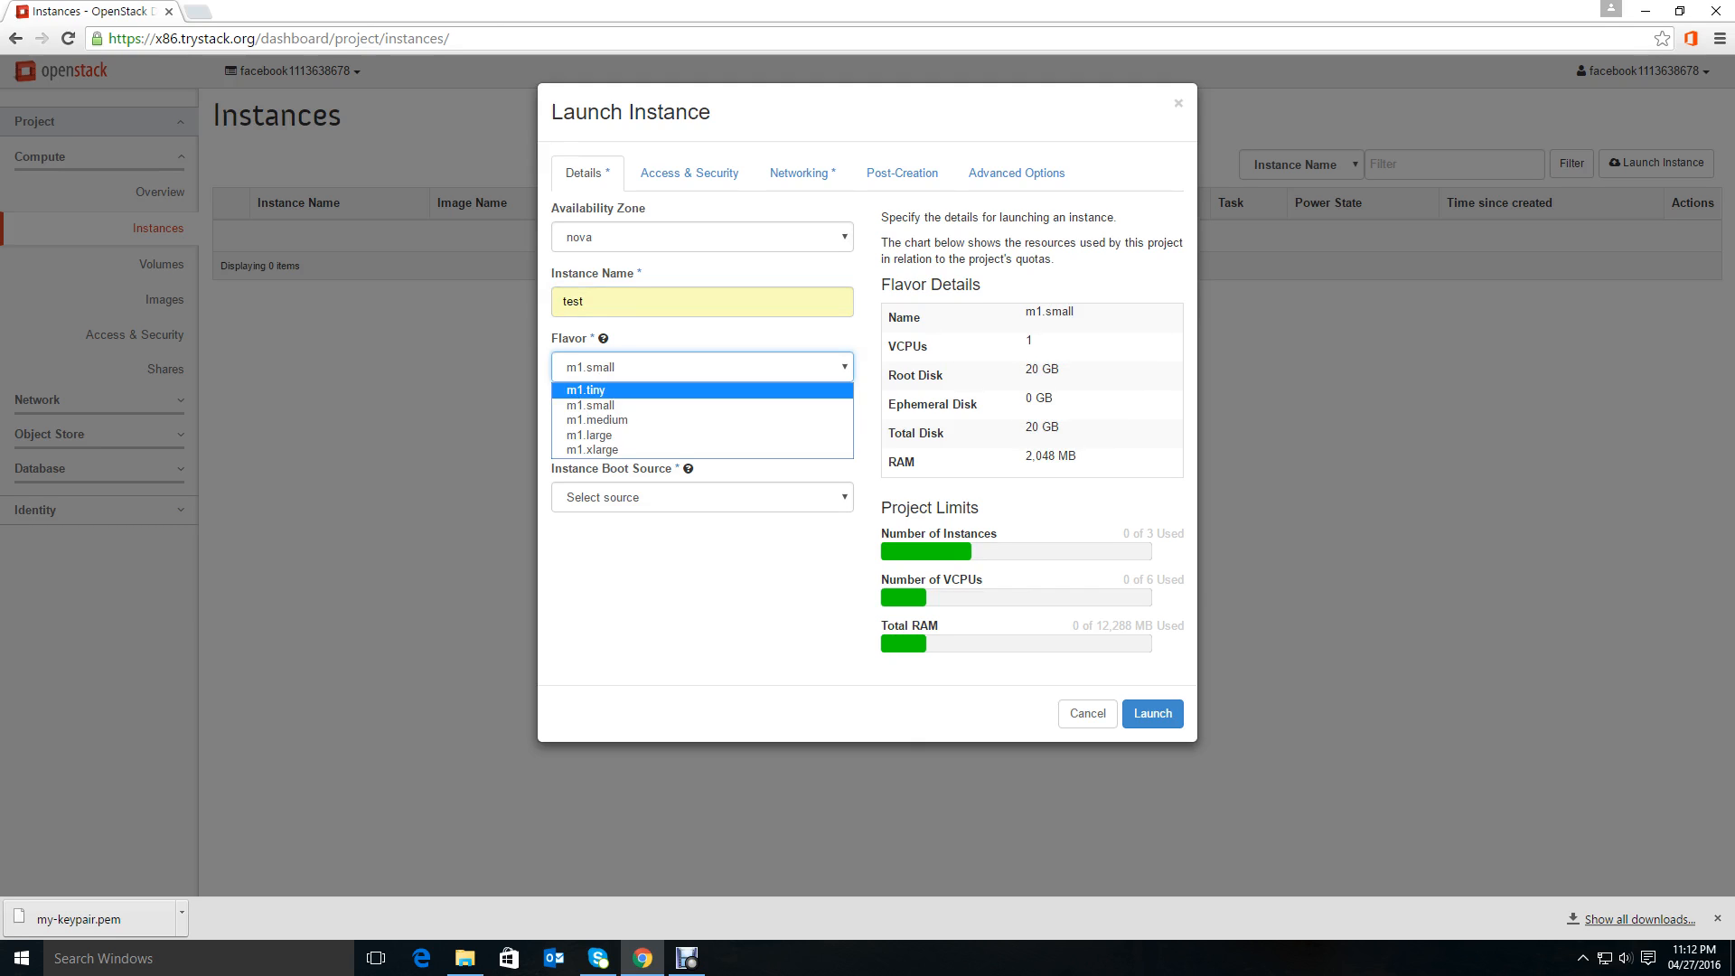
pyautogui.press('Return')
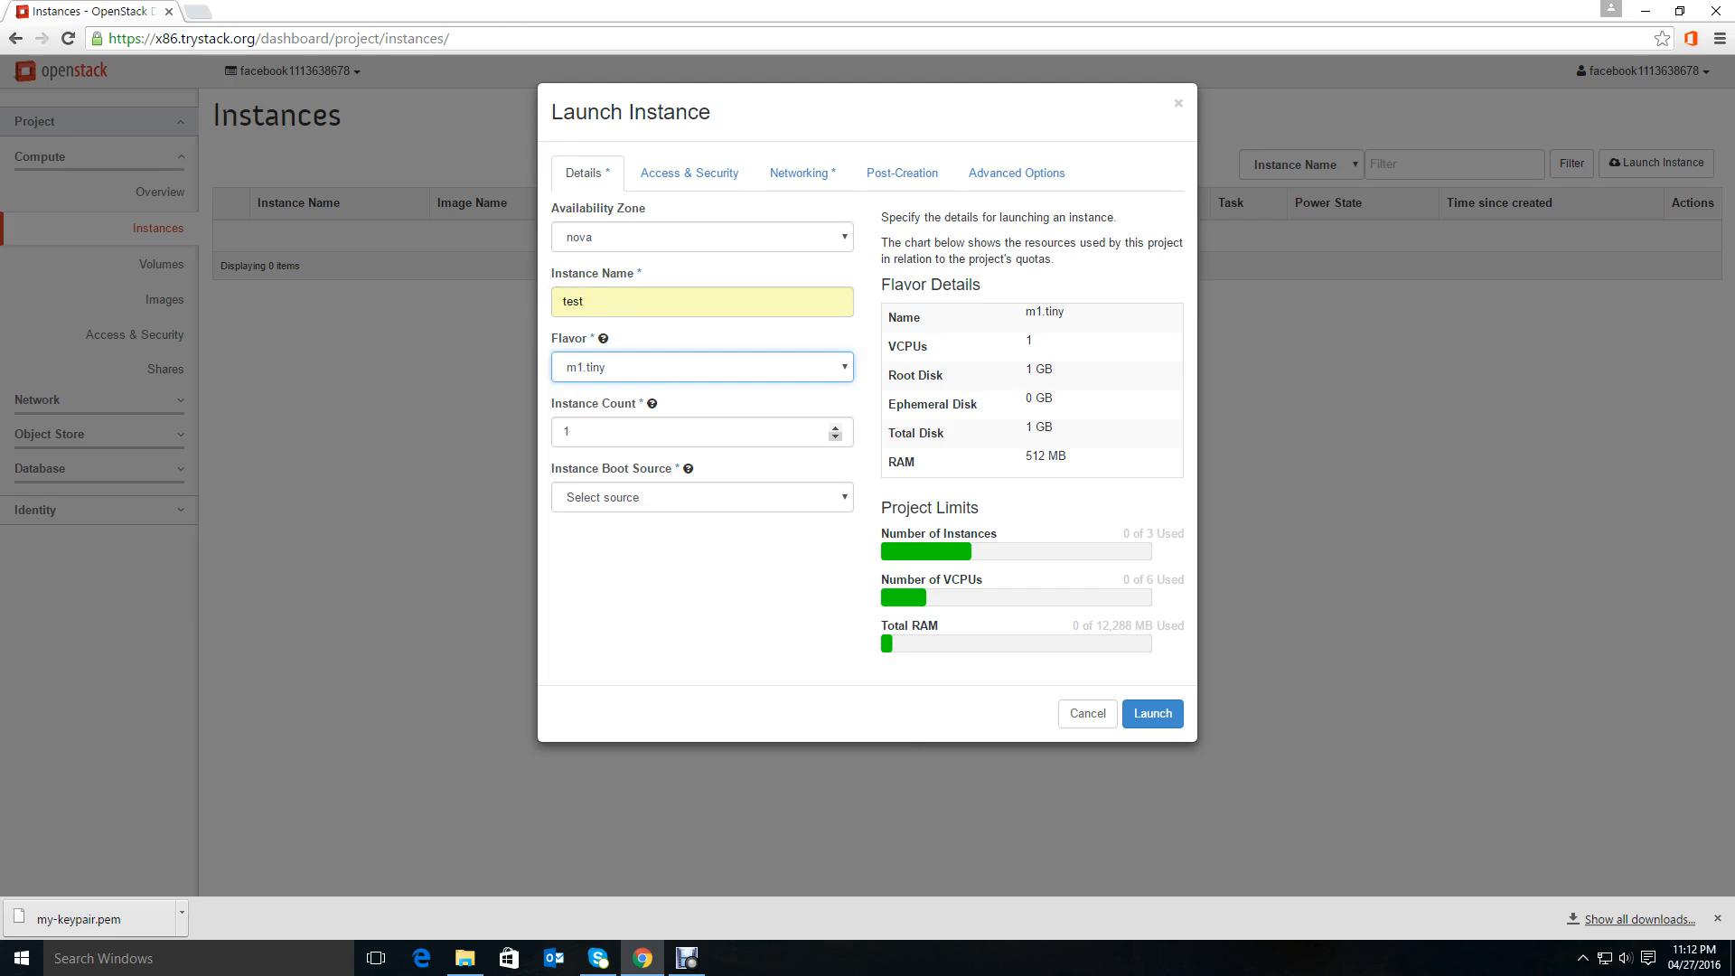
# Set the instance boot source to Boot from image.
pyautogui.press('Tab')
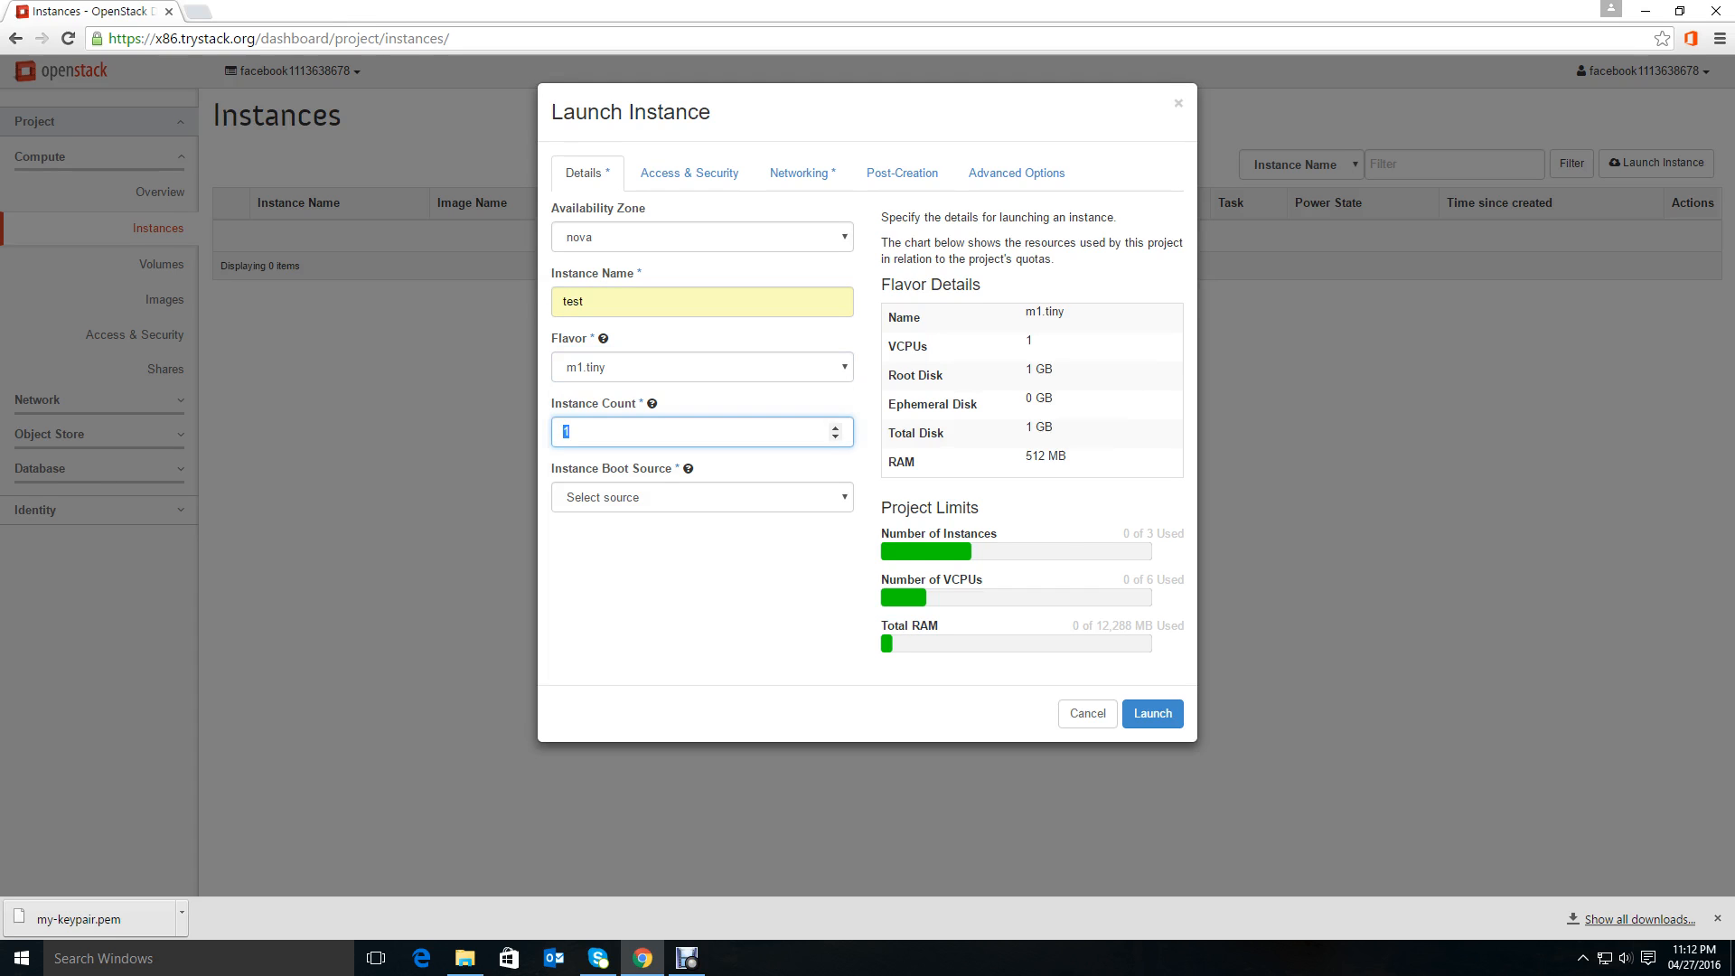
pyautogui.click(579, 432)
pyautogui.click(703, 497)
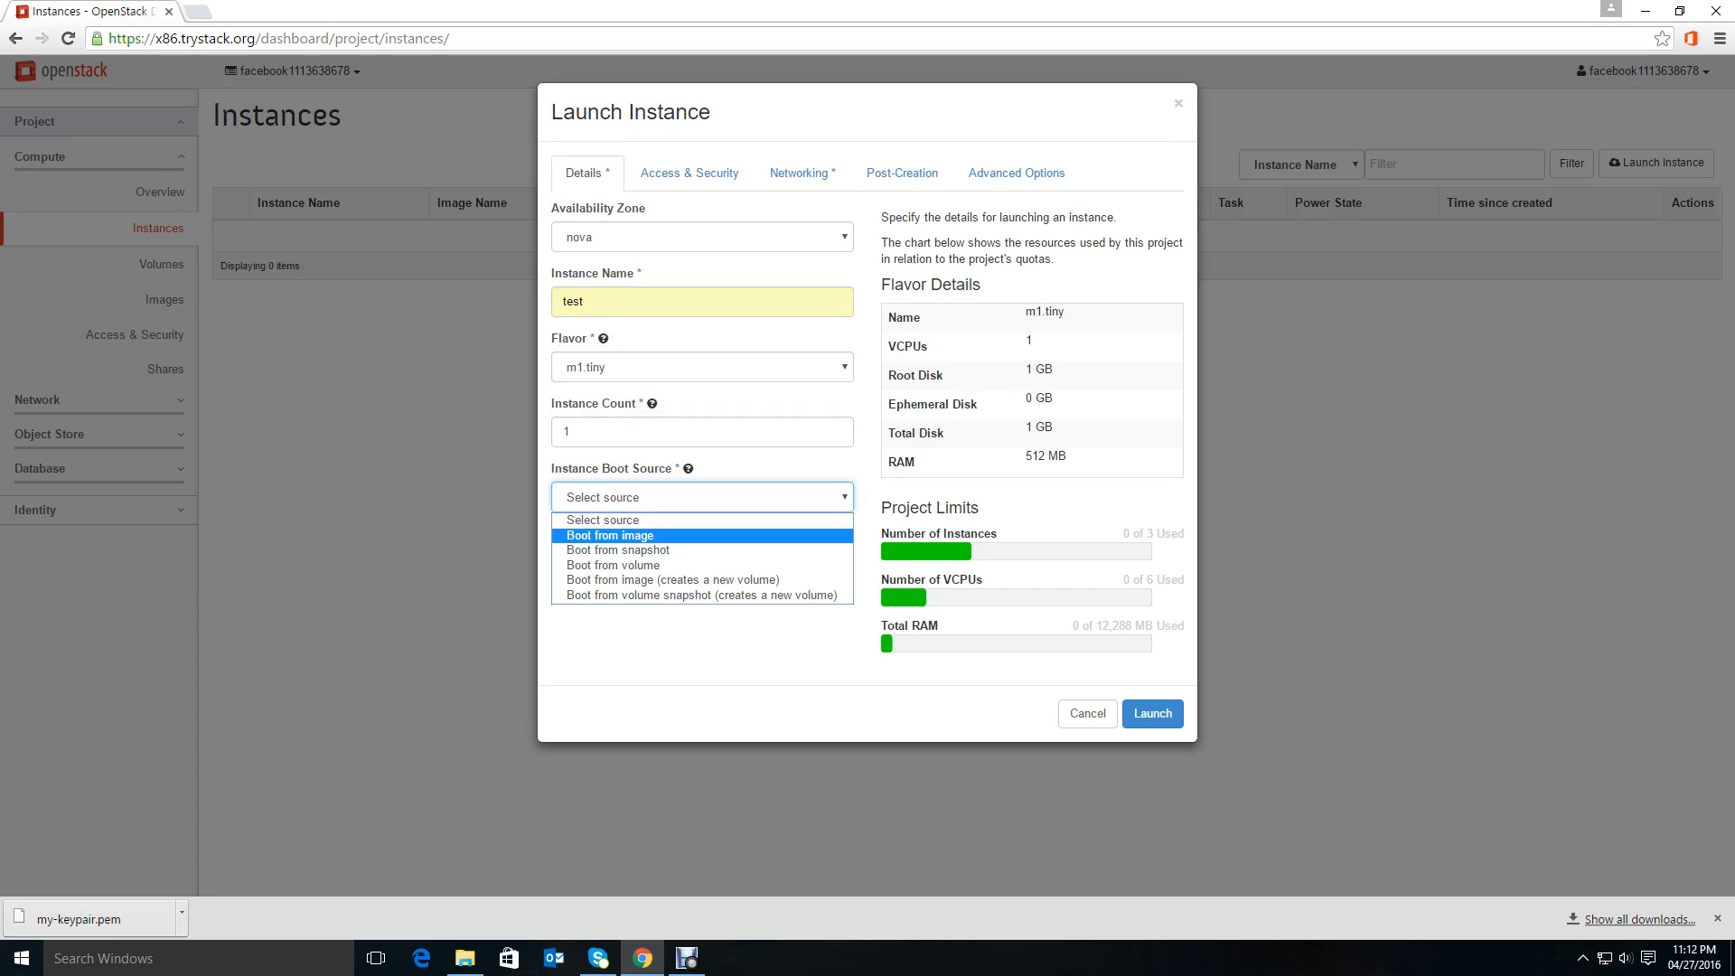
pyautogui.press('Return')
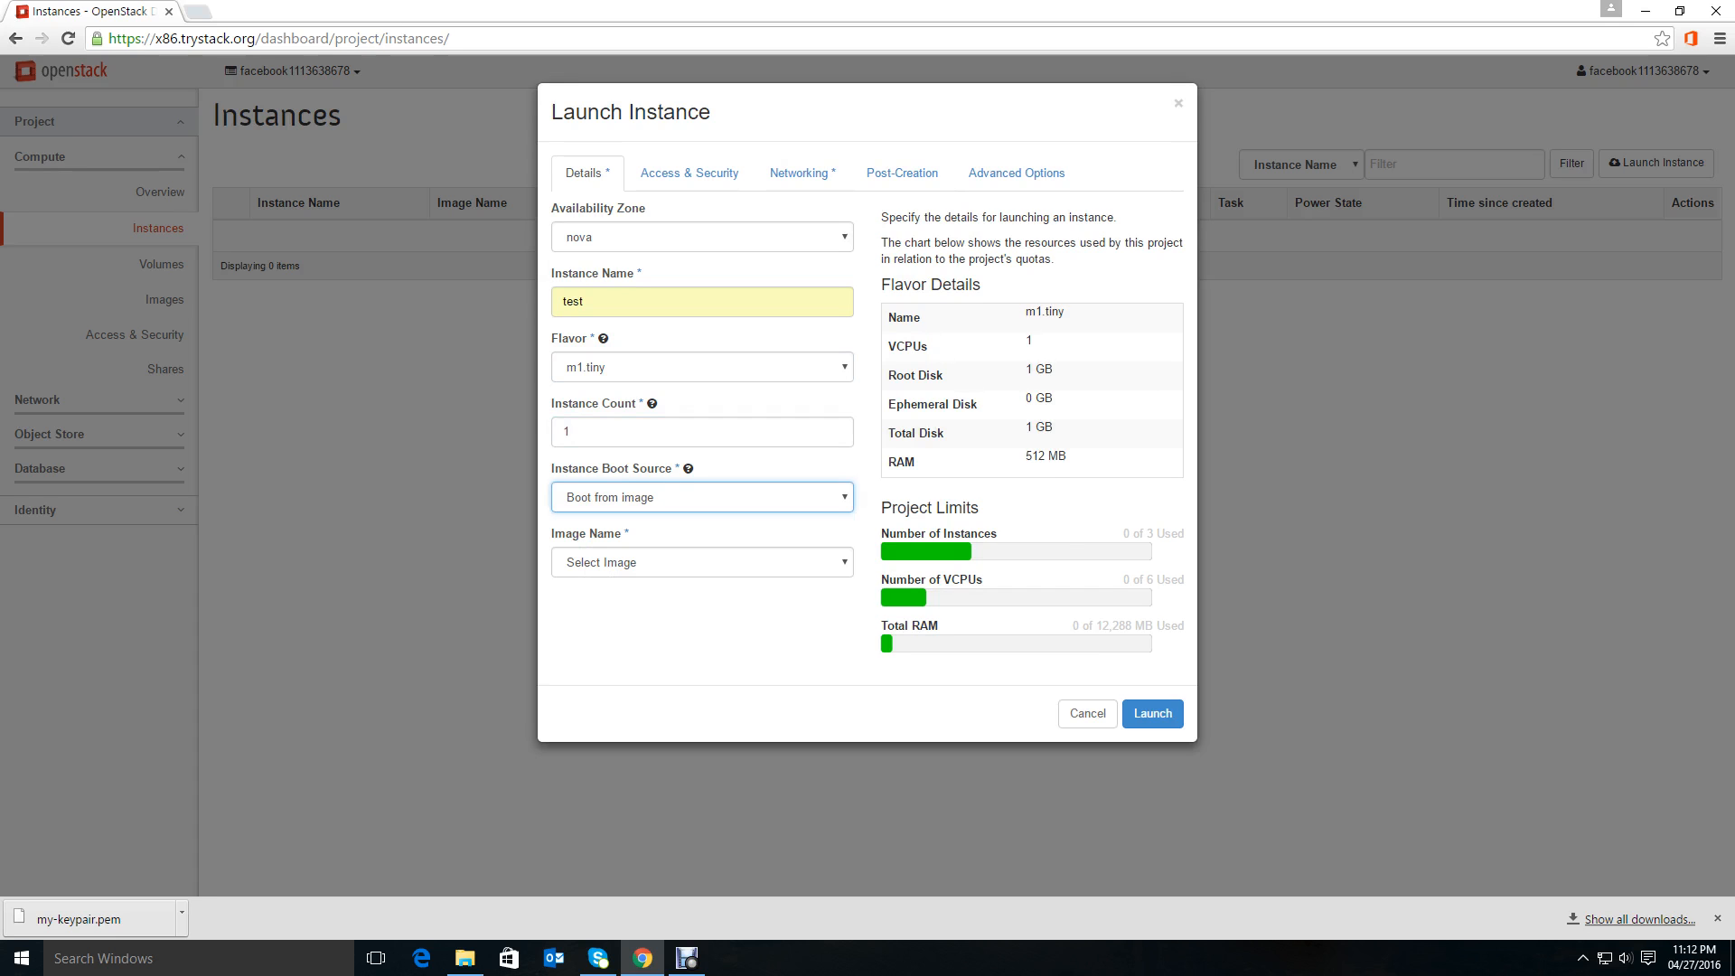
# Select the cirros (9.3 MB) image for the instance.
pyautogui.click(702, 562)
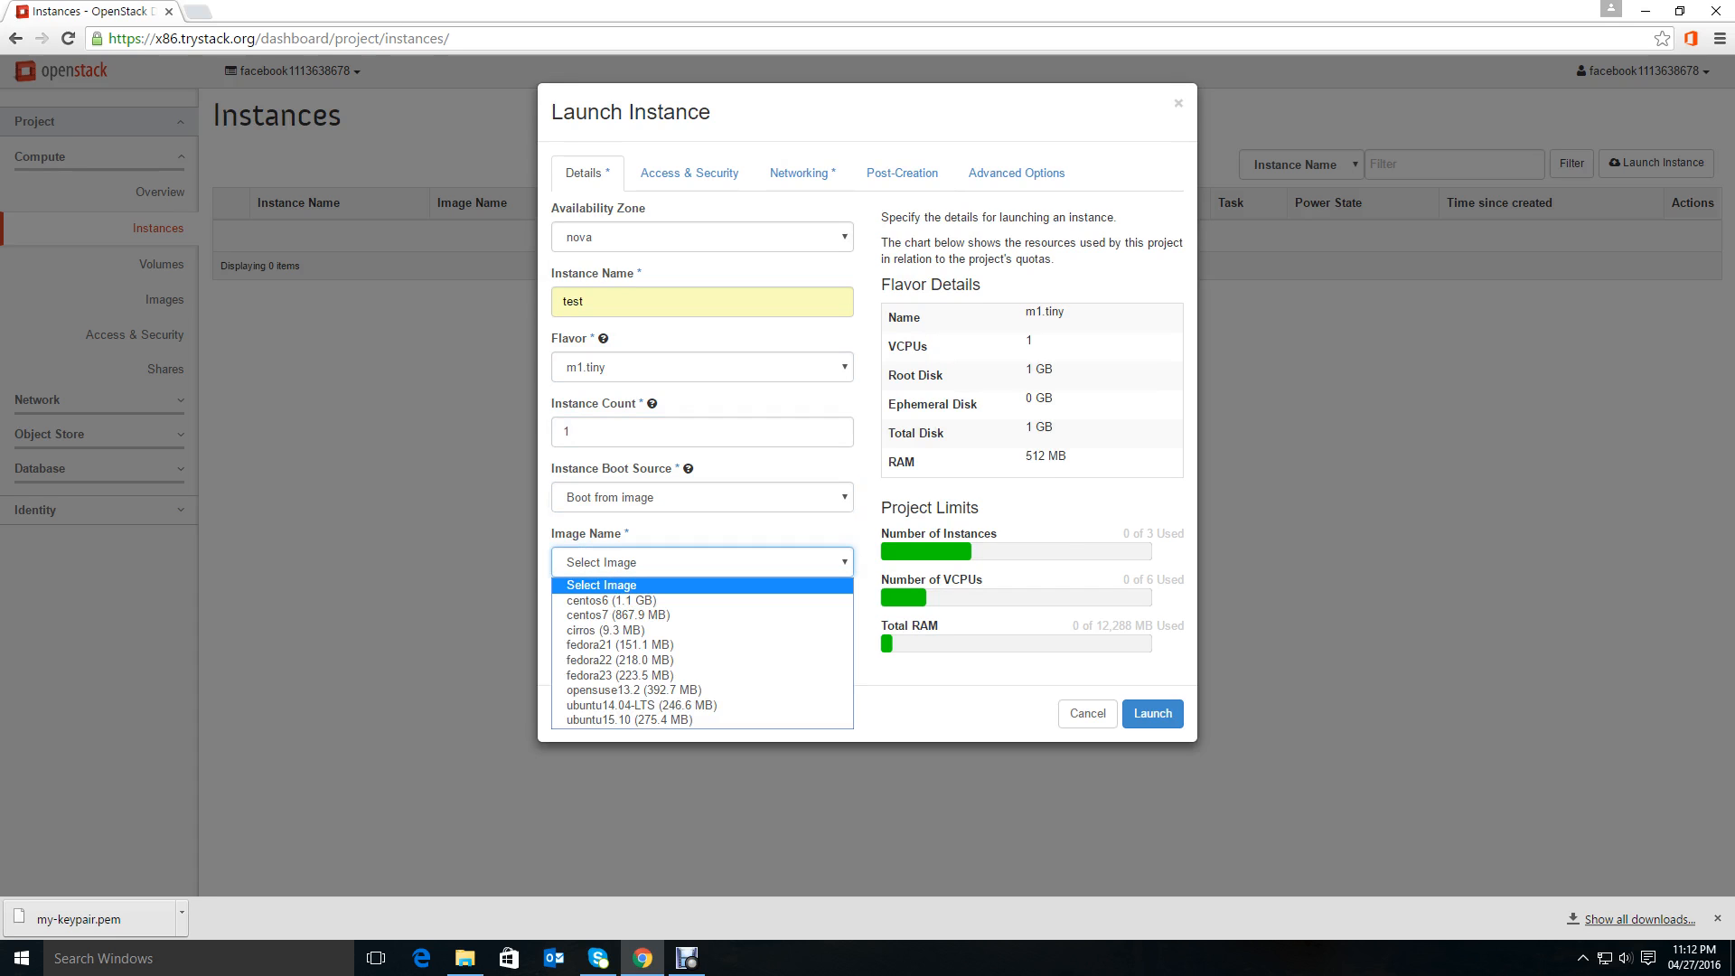
pyautogui.press('Down')
pyautogui.press('Down')
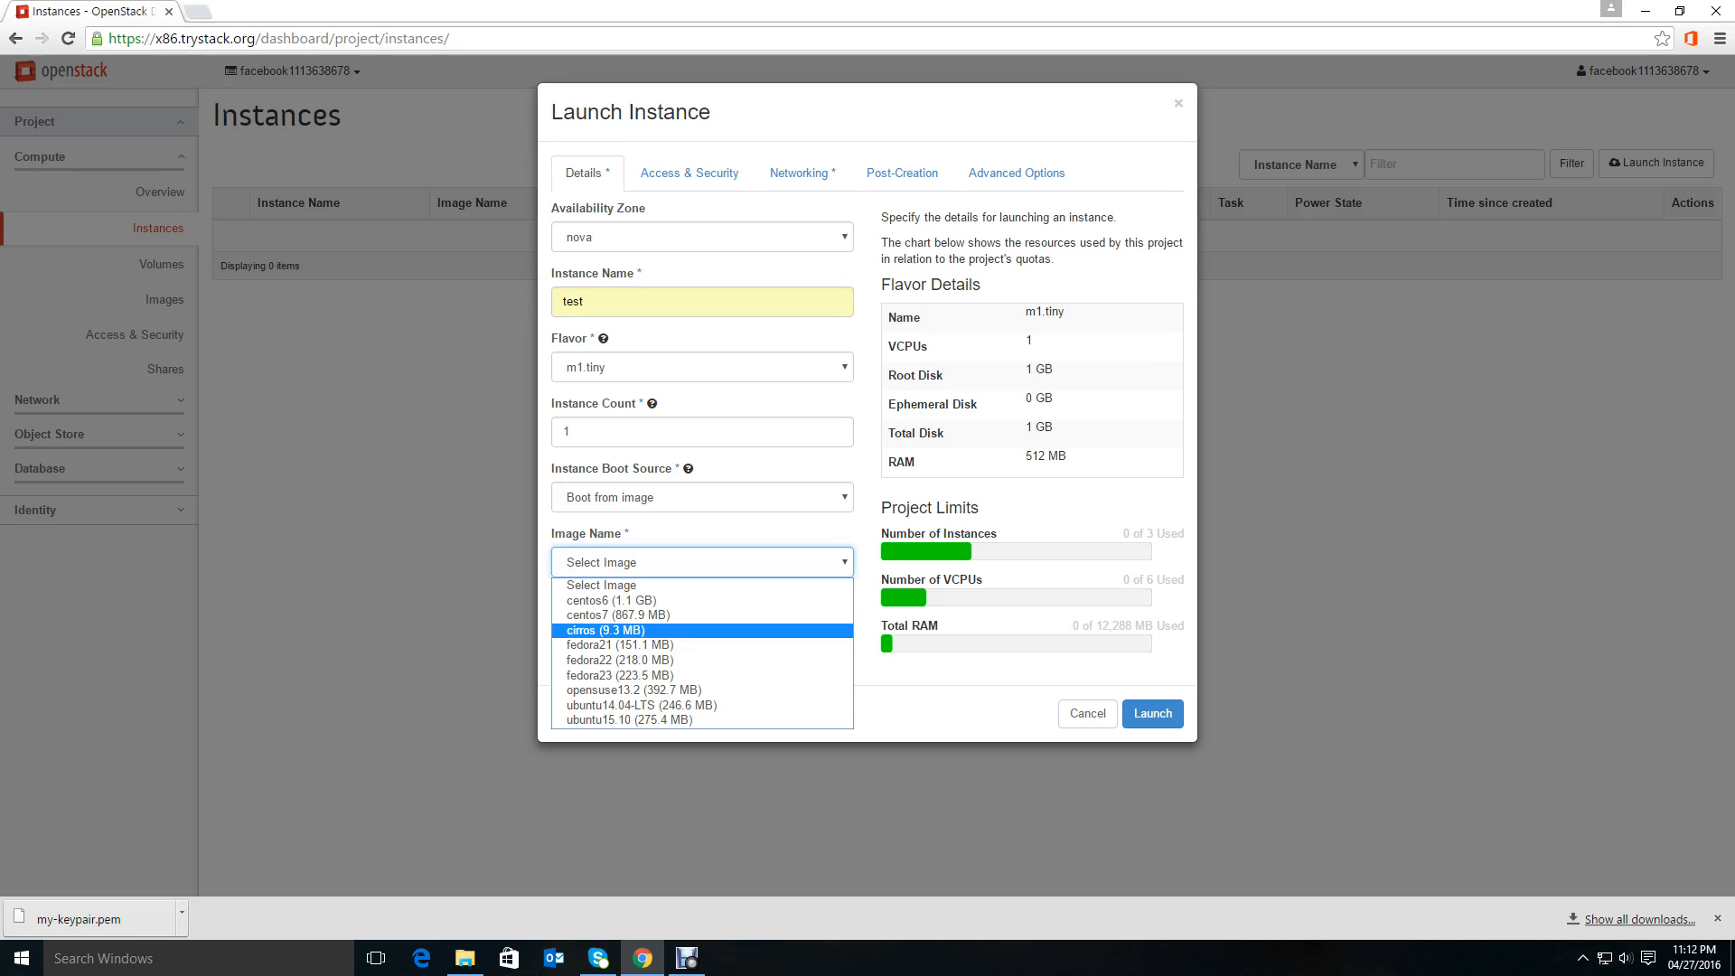
pyautogui.press('Return')
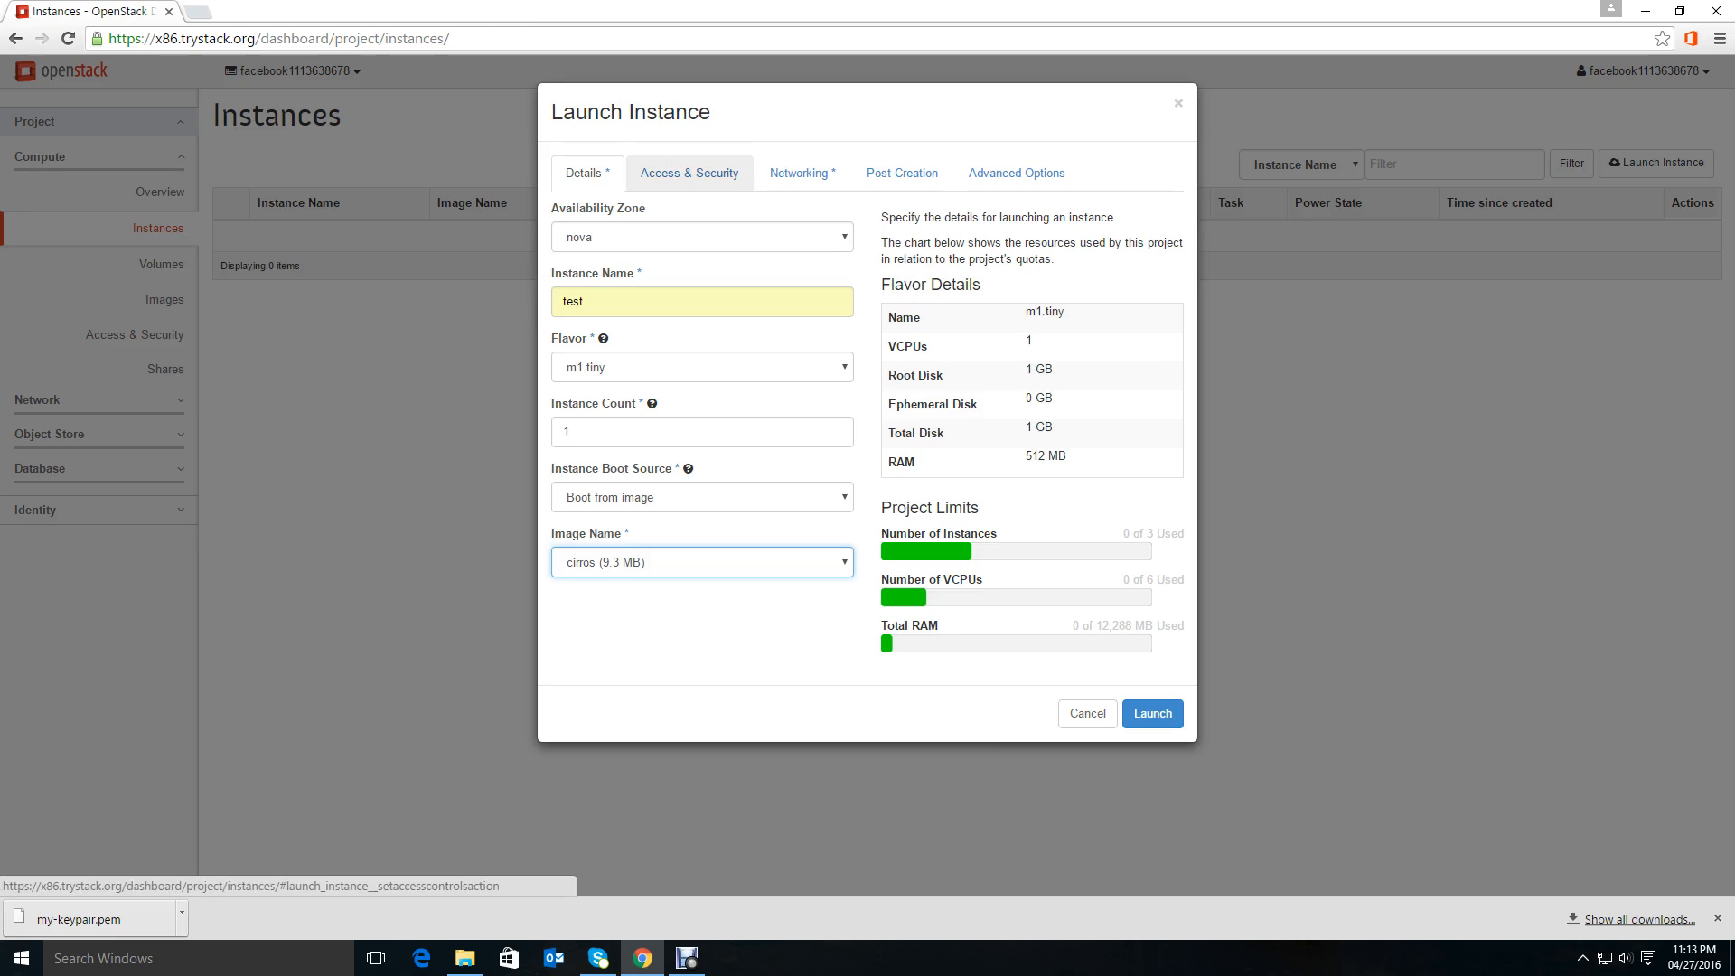
# Choose my-keypair as the key pair in the instance's access and security settings.
pyautogui.click(689, 173)
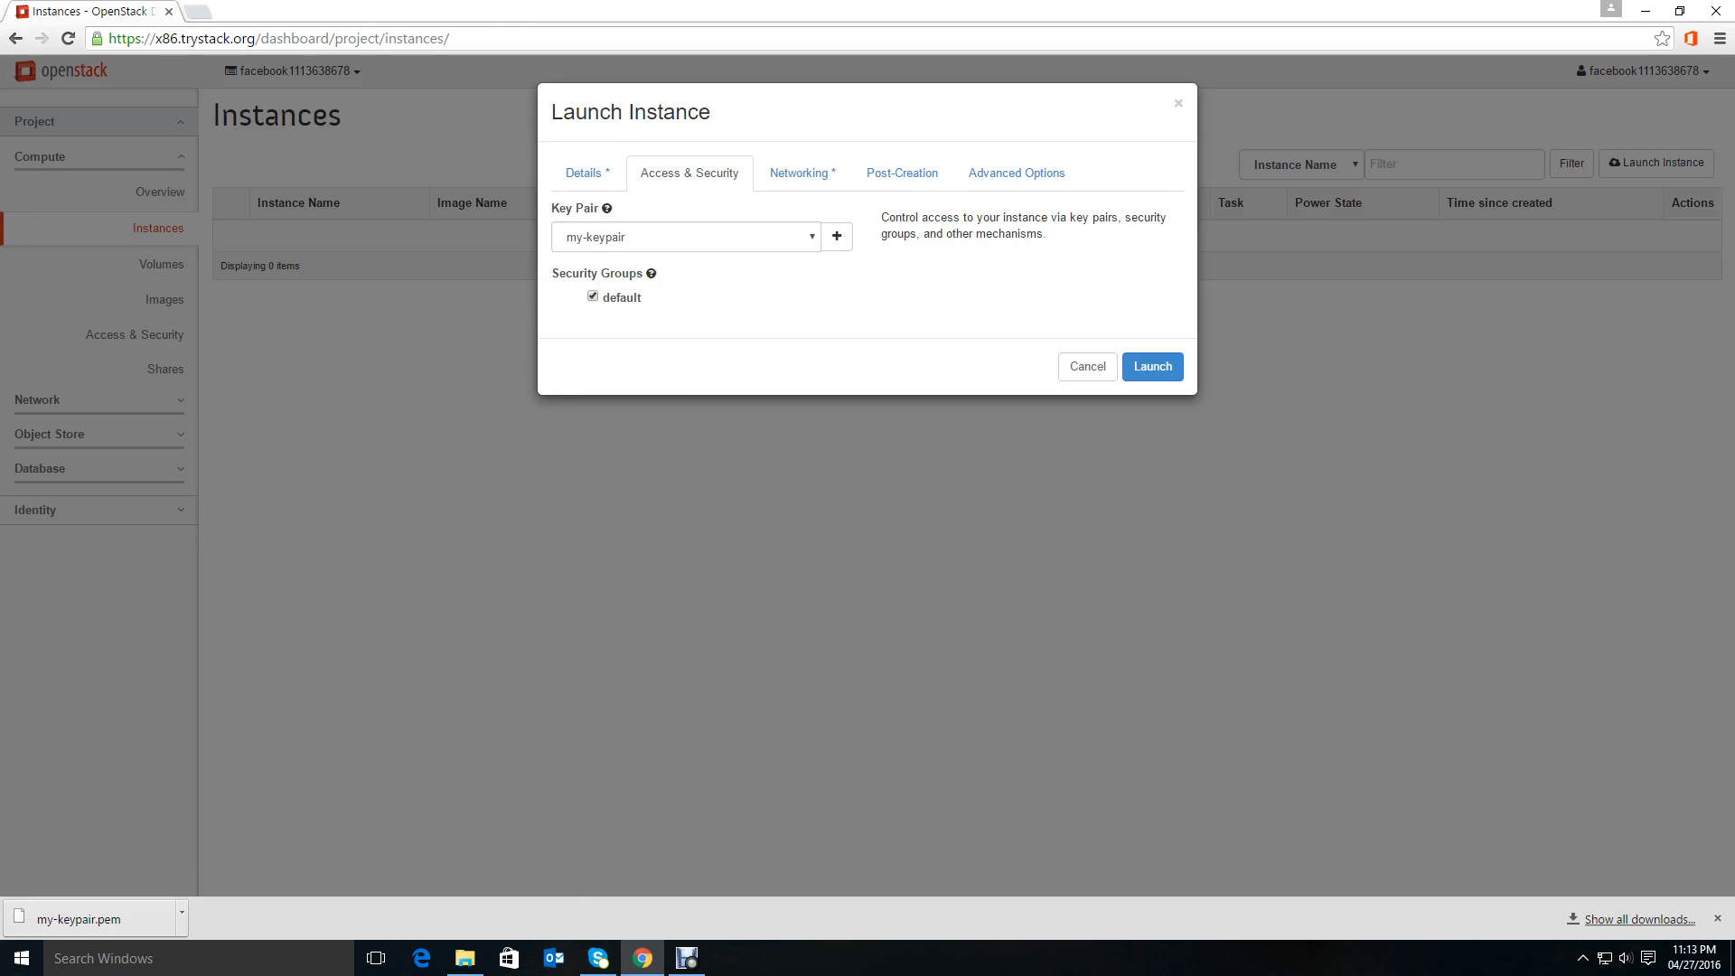
pyautogui.click(795, 237)
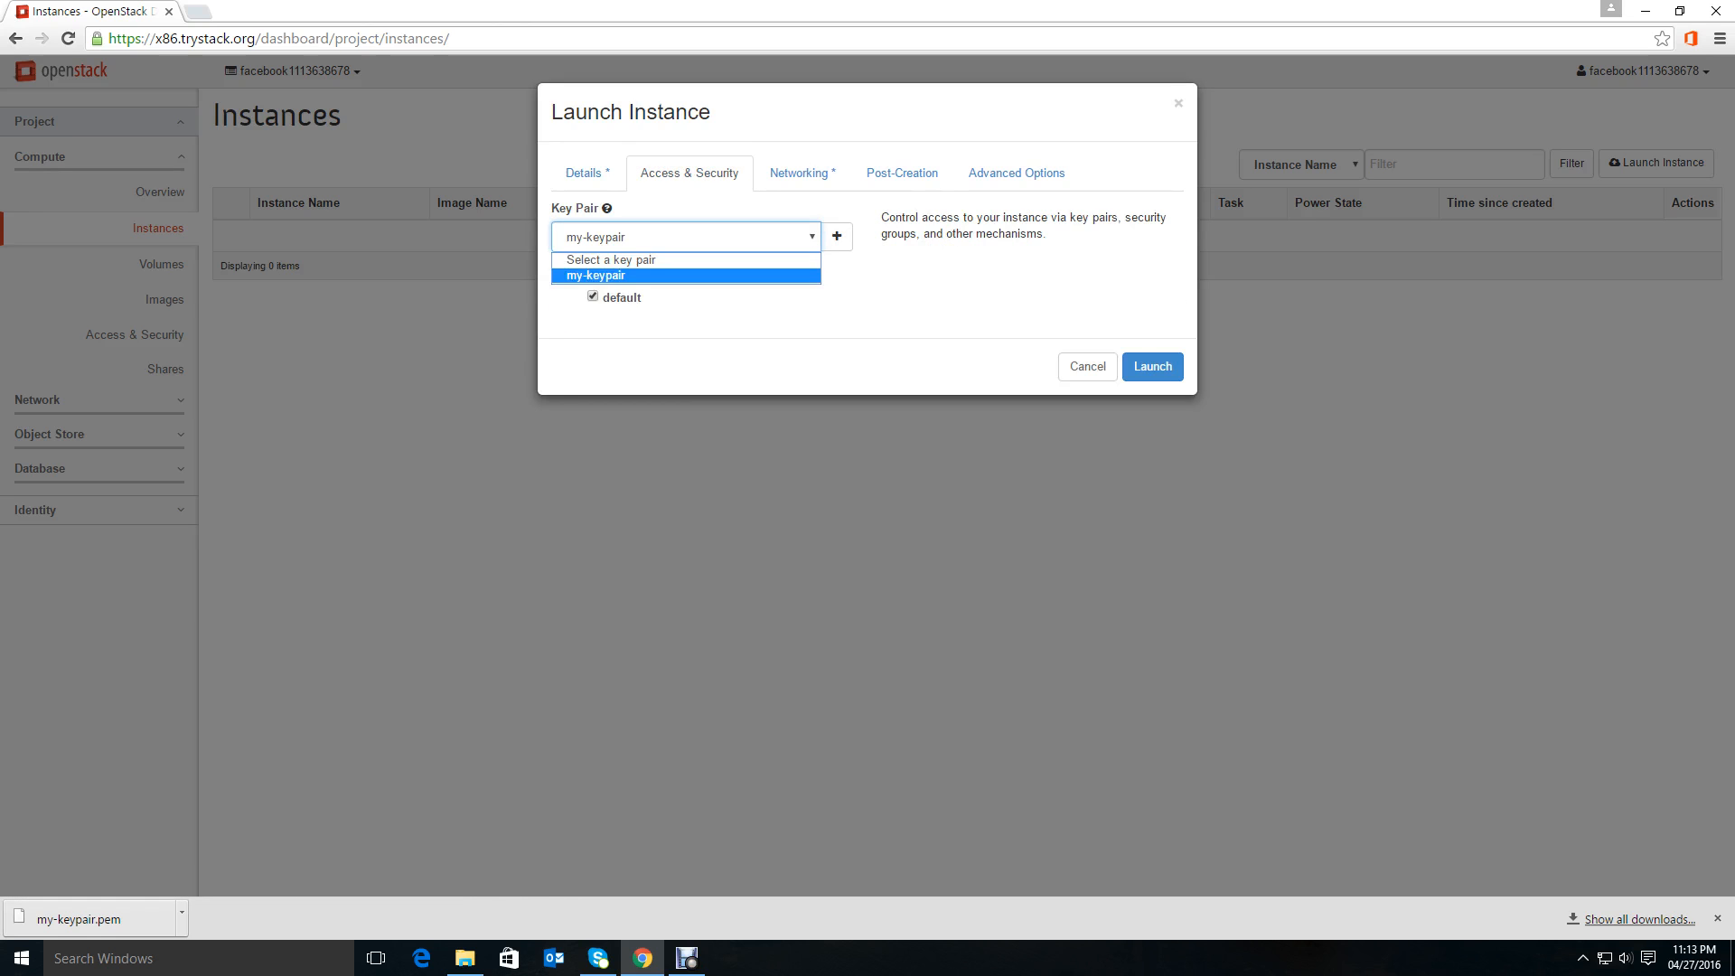
pyautogui.click(741, 275)
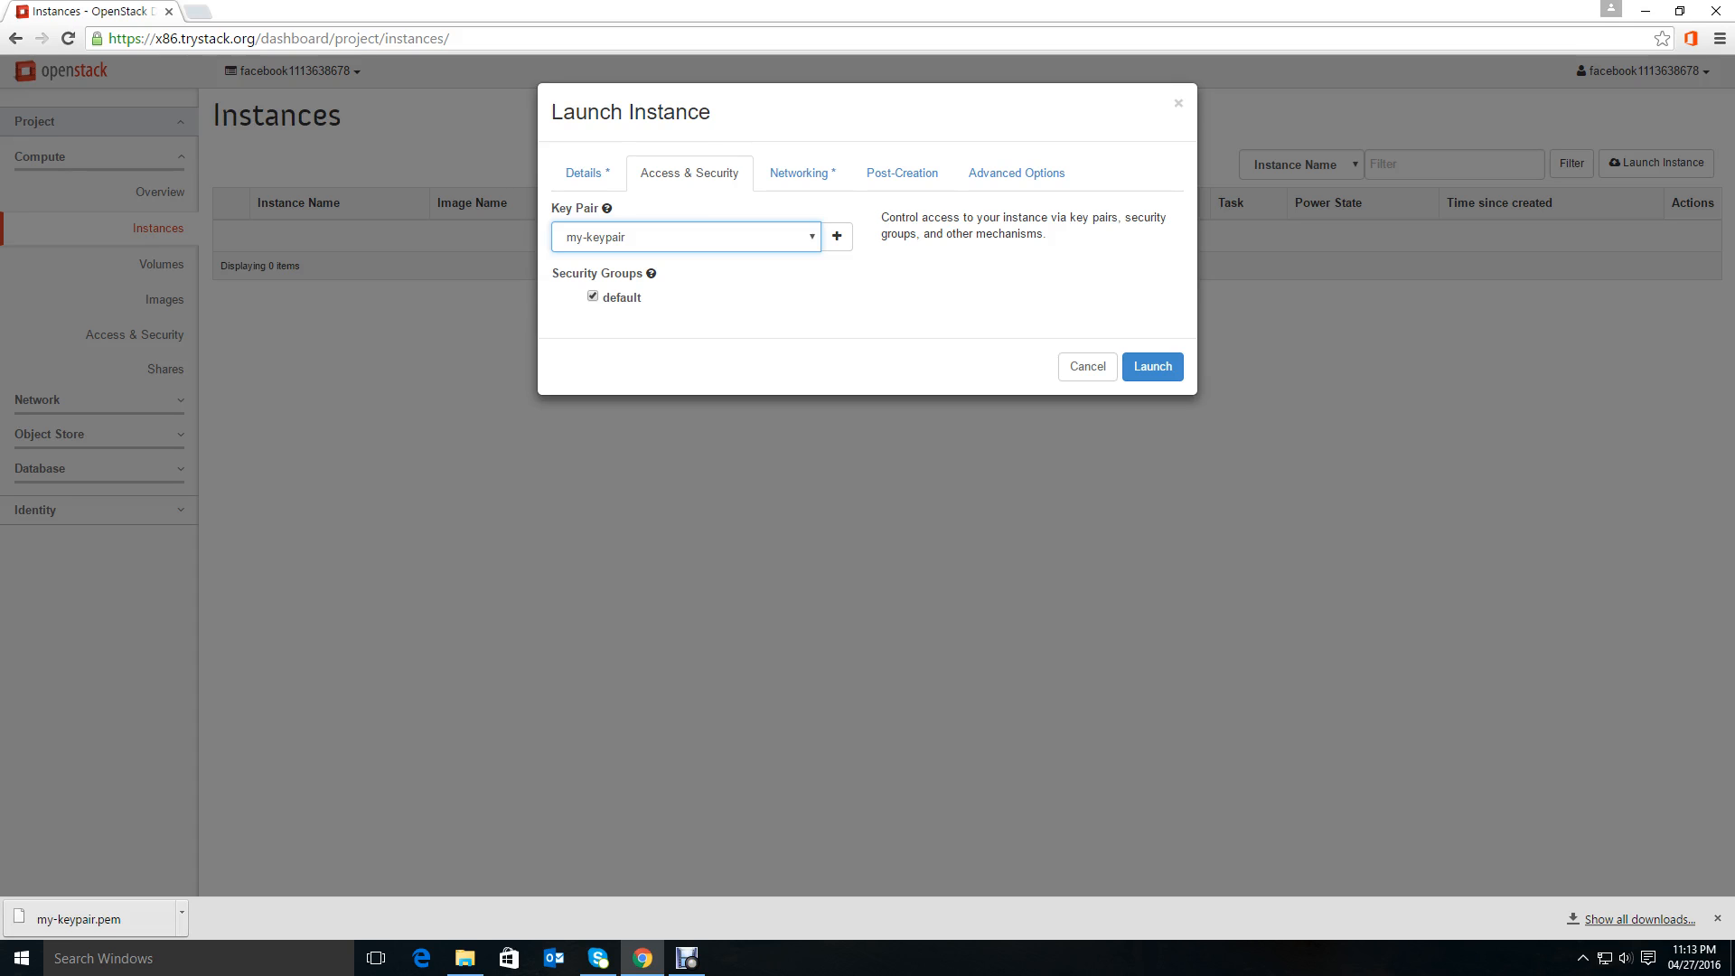
# Review the networking, post-creation, advanced options and details settings of the launch dialog.
pyautogui.click(801, 173)
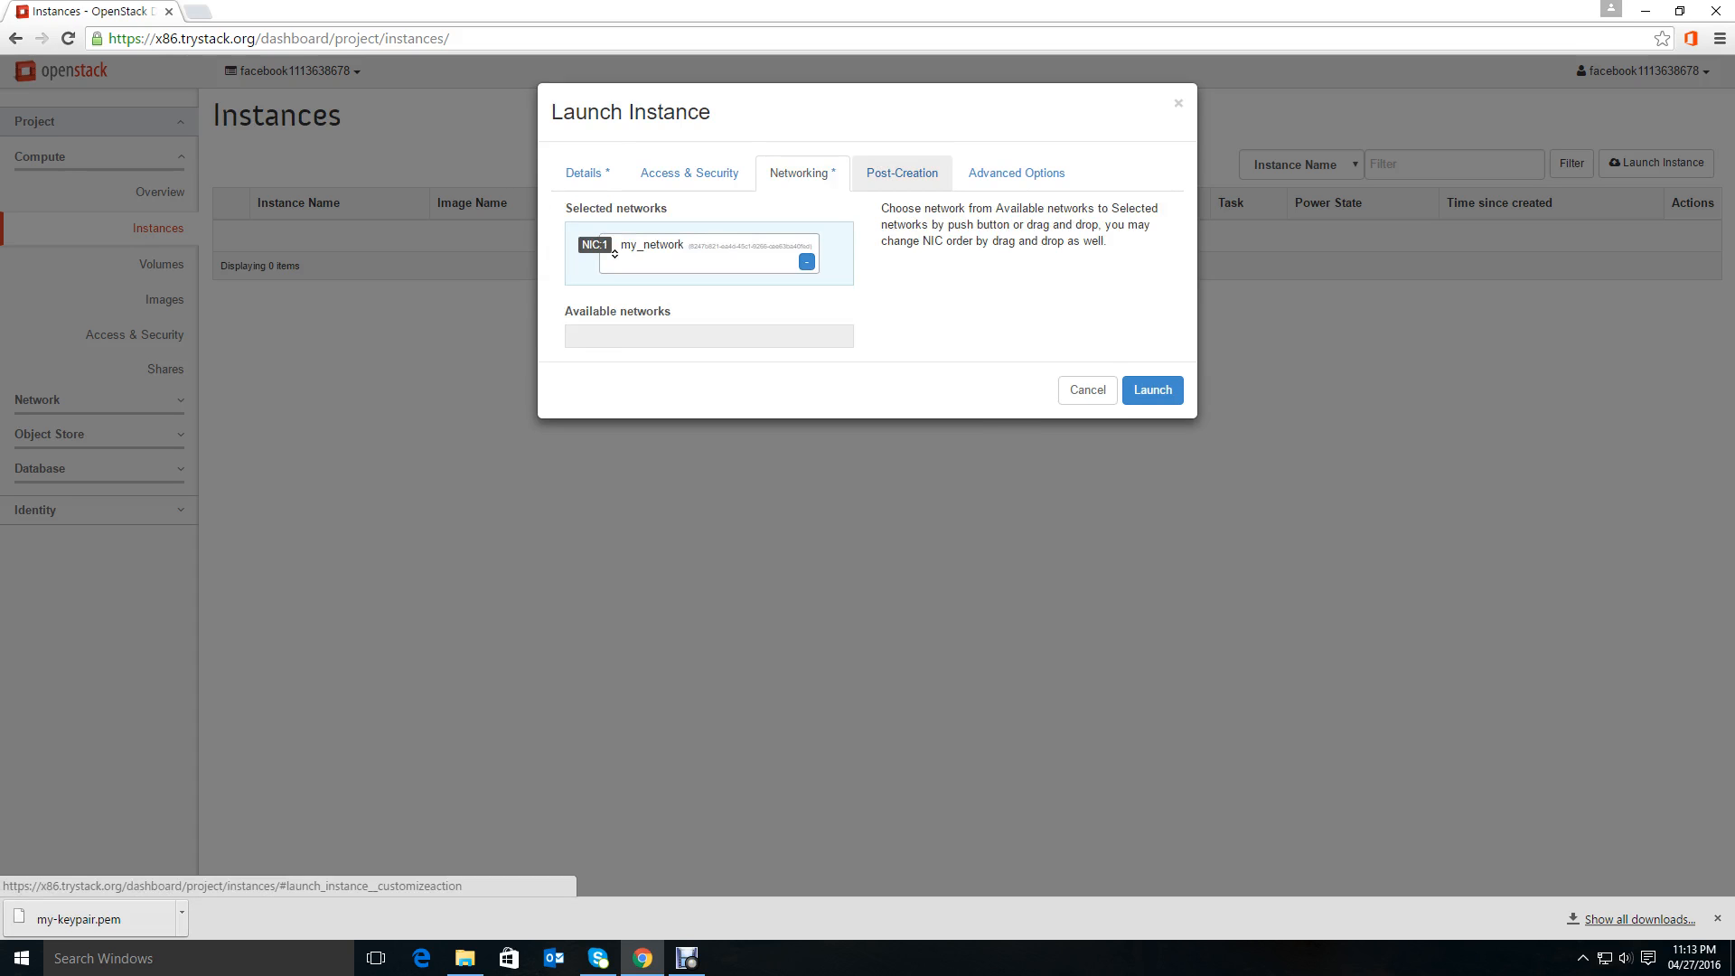
pyautogui.click(901, 173)
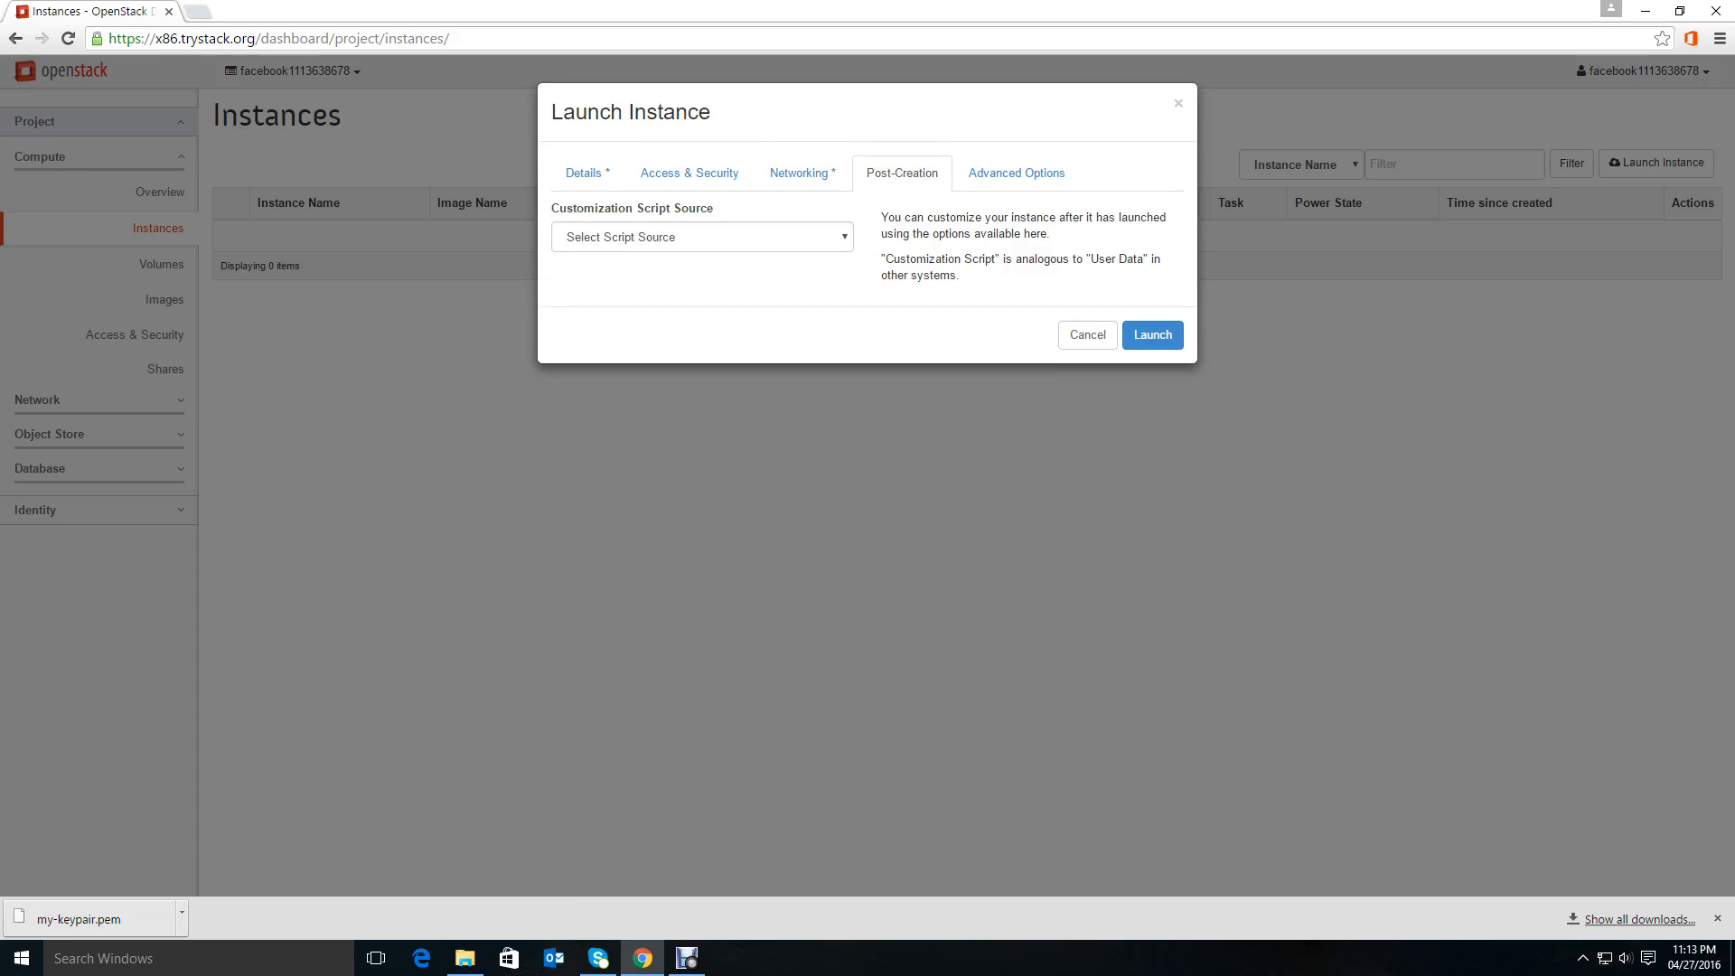
pyautogui.click(1017, 172)
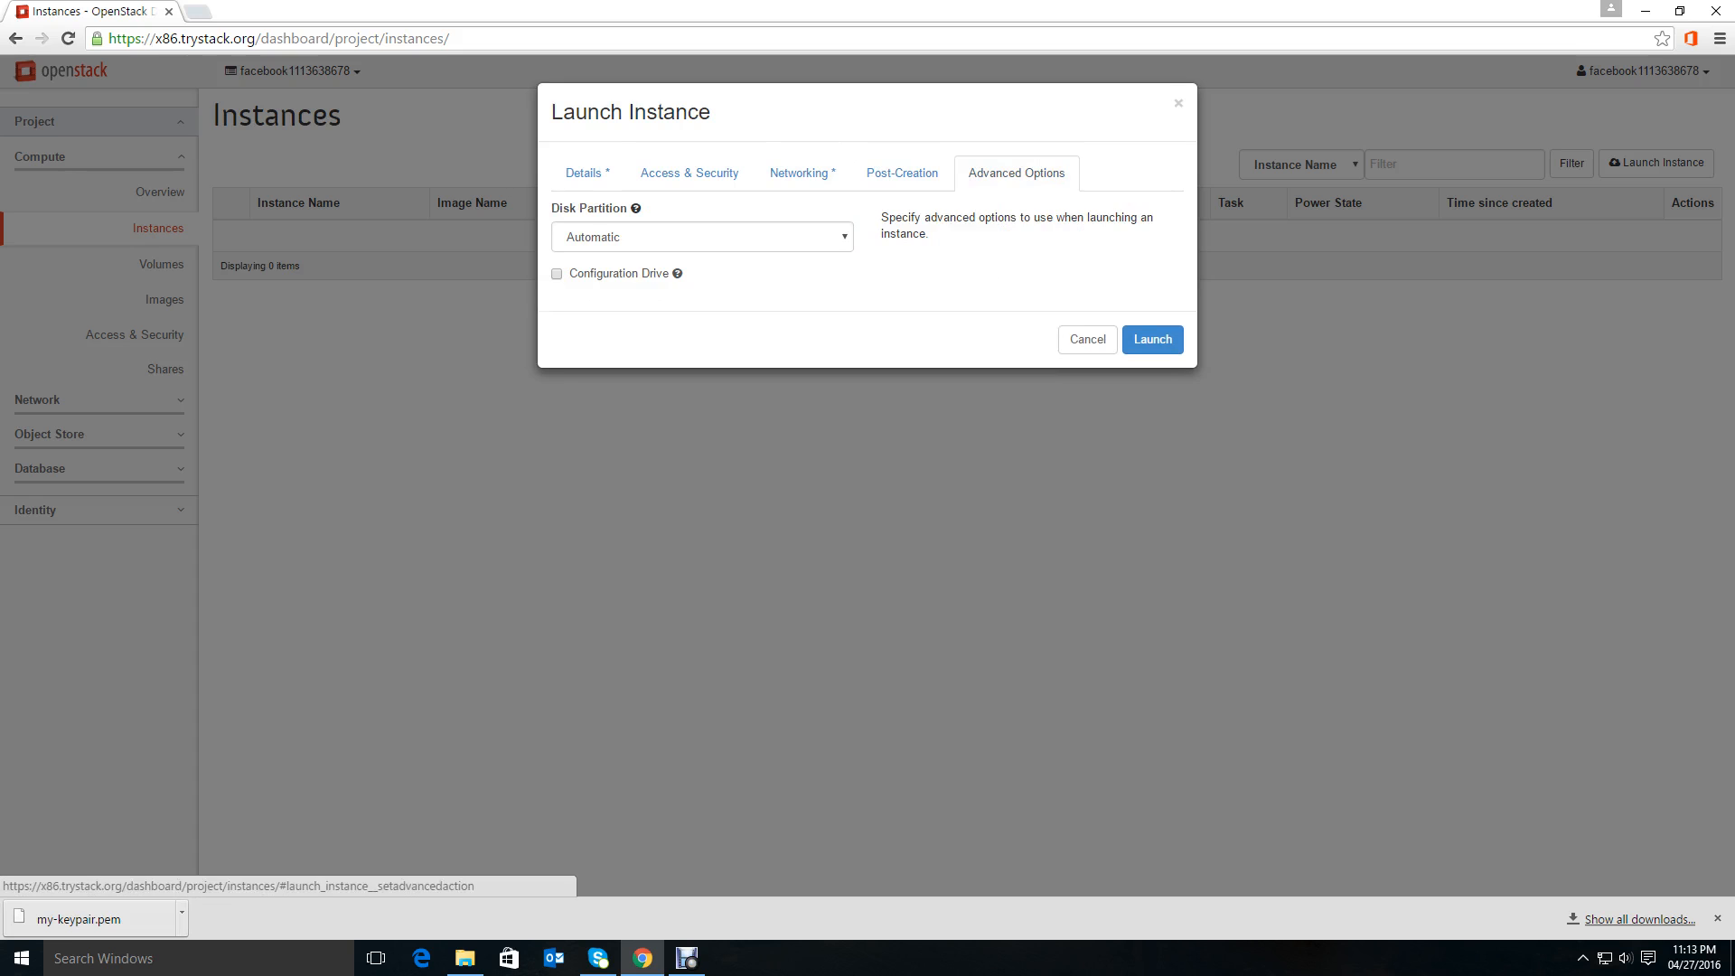
pyautogui.click(585, 173)
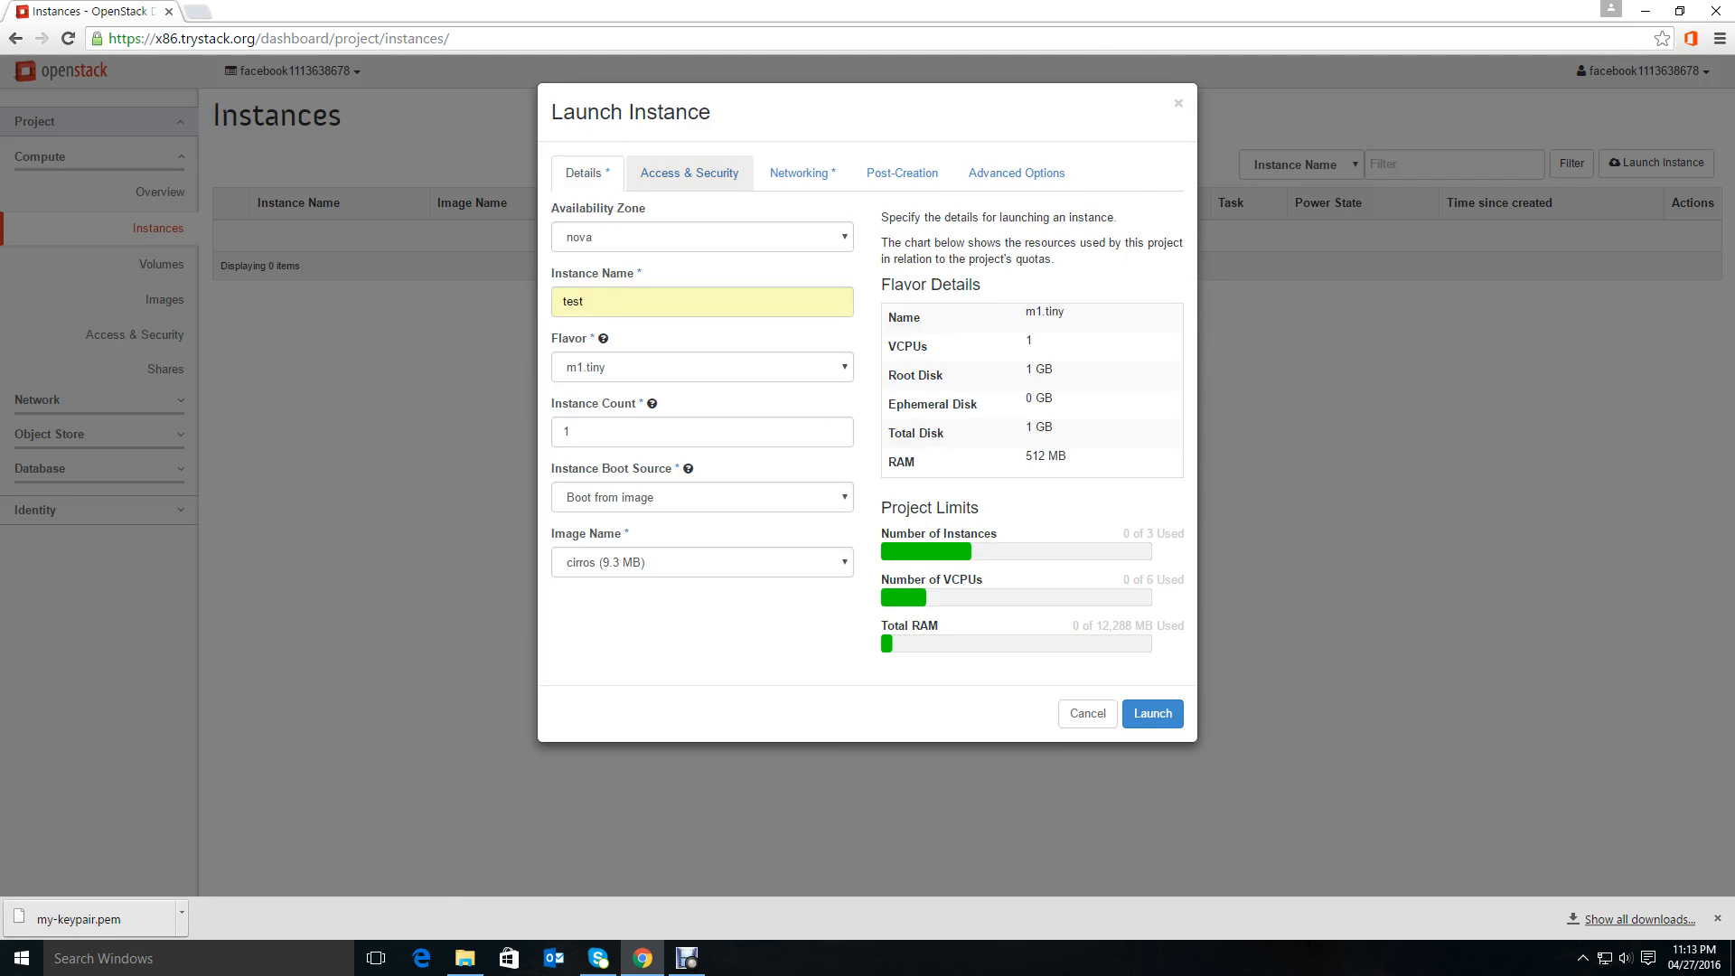
pyautogui.click(689, 173)
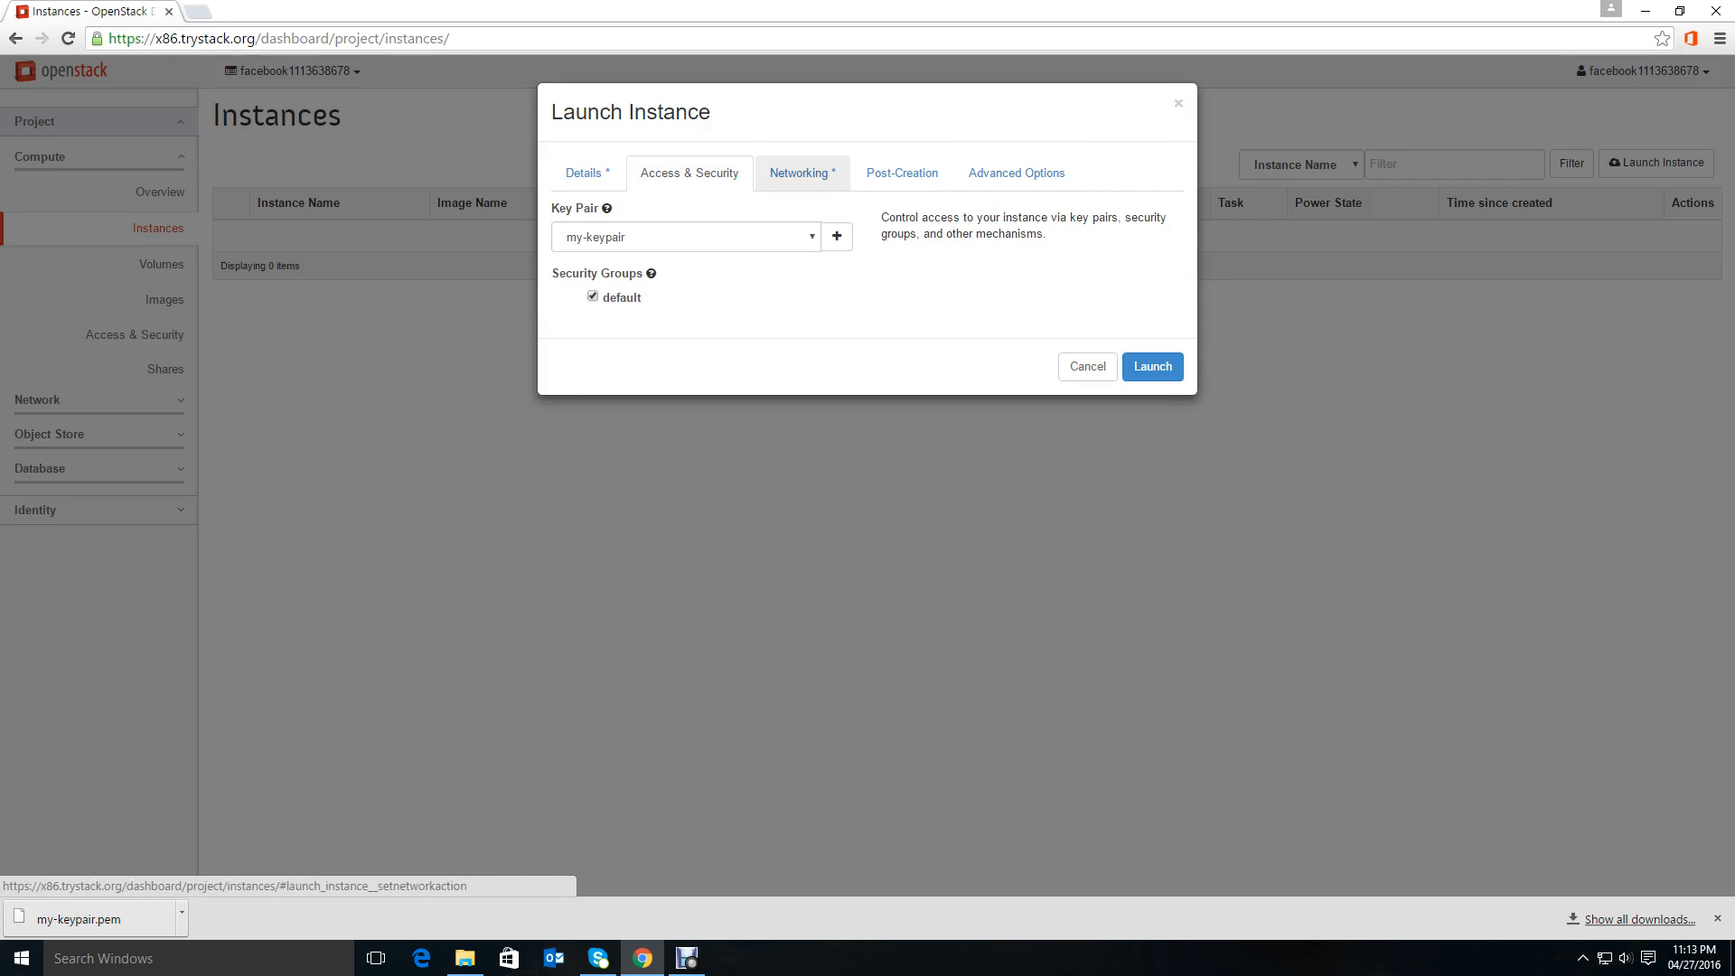
pyautogui.click(801, 173)
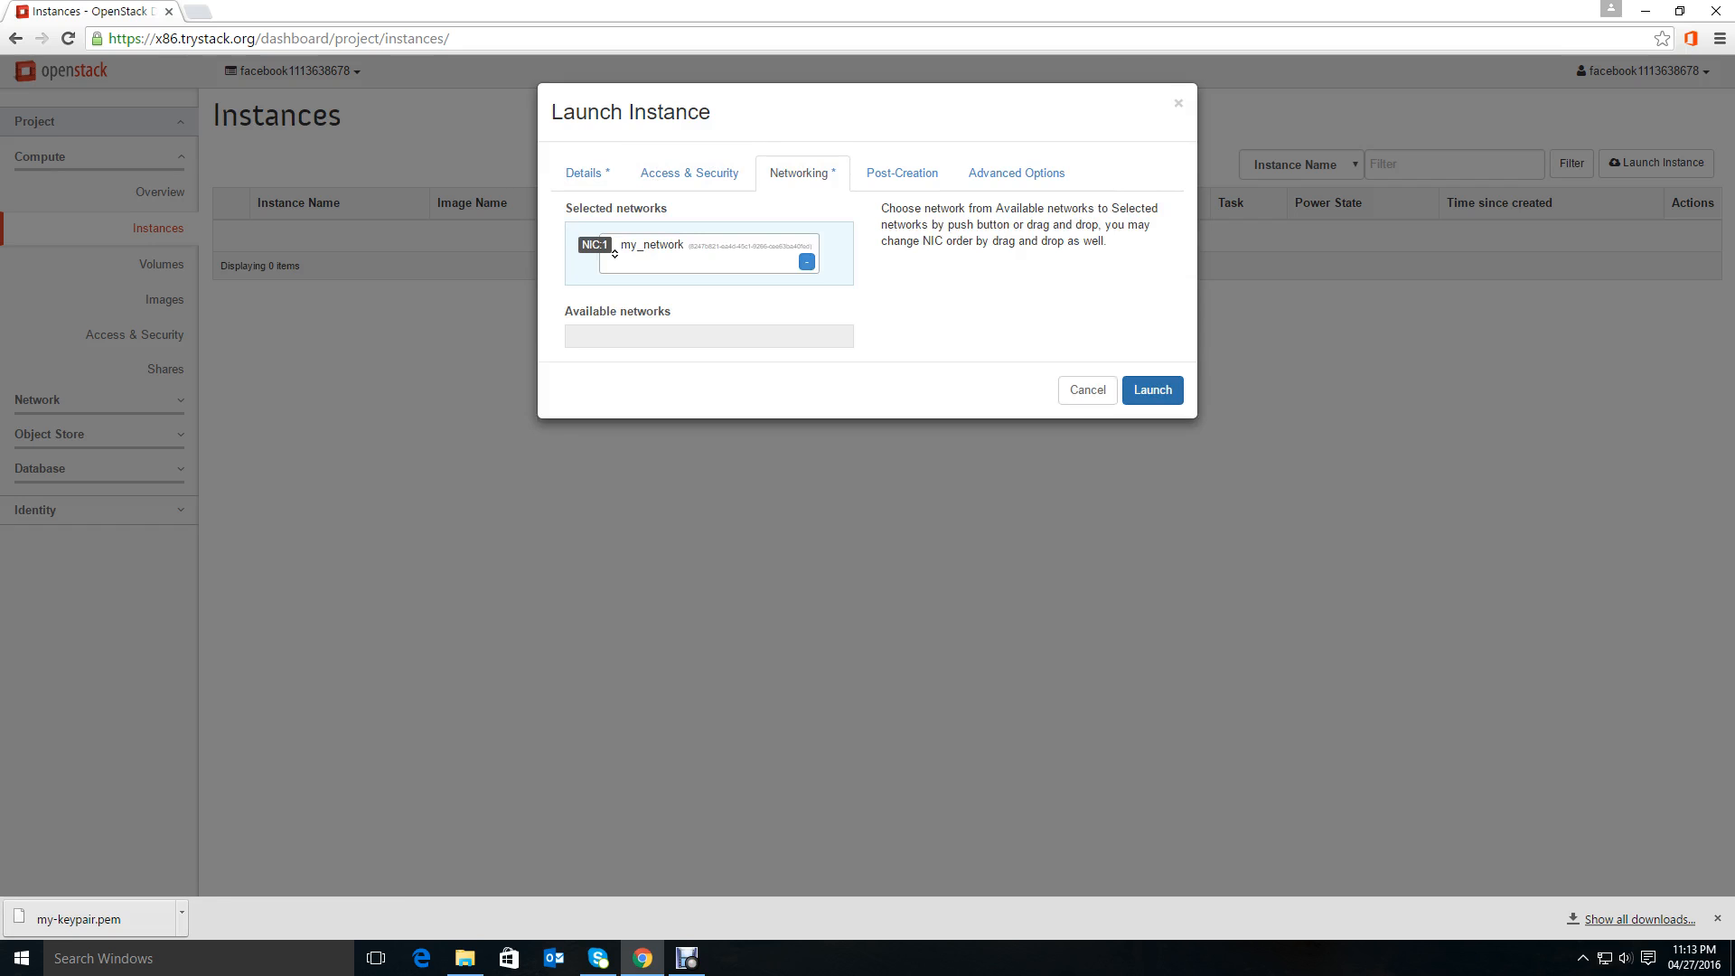
# Launch the instance and open the details page of the test instance.
pyautogui.click(1153, 390)
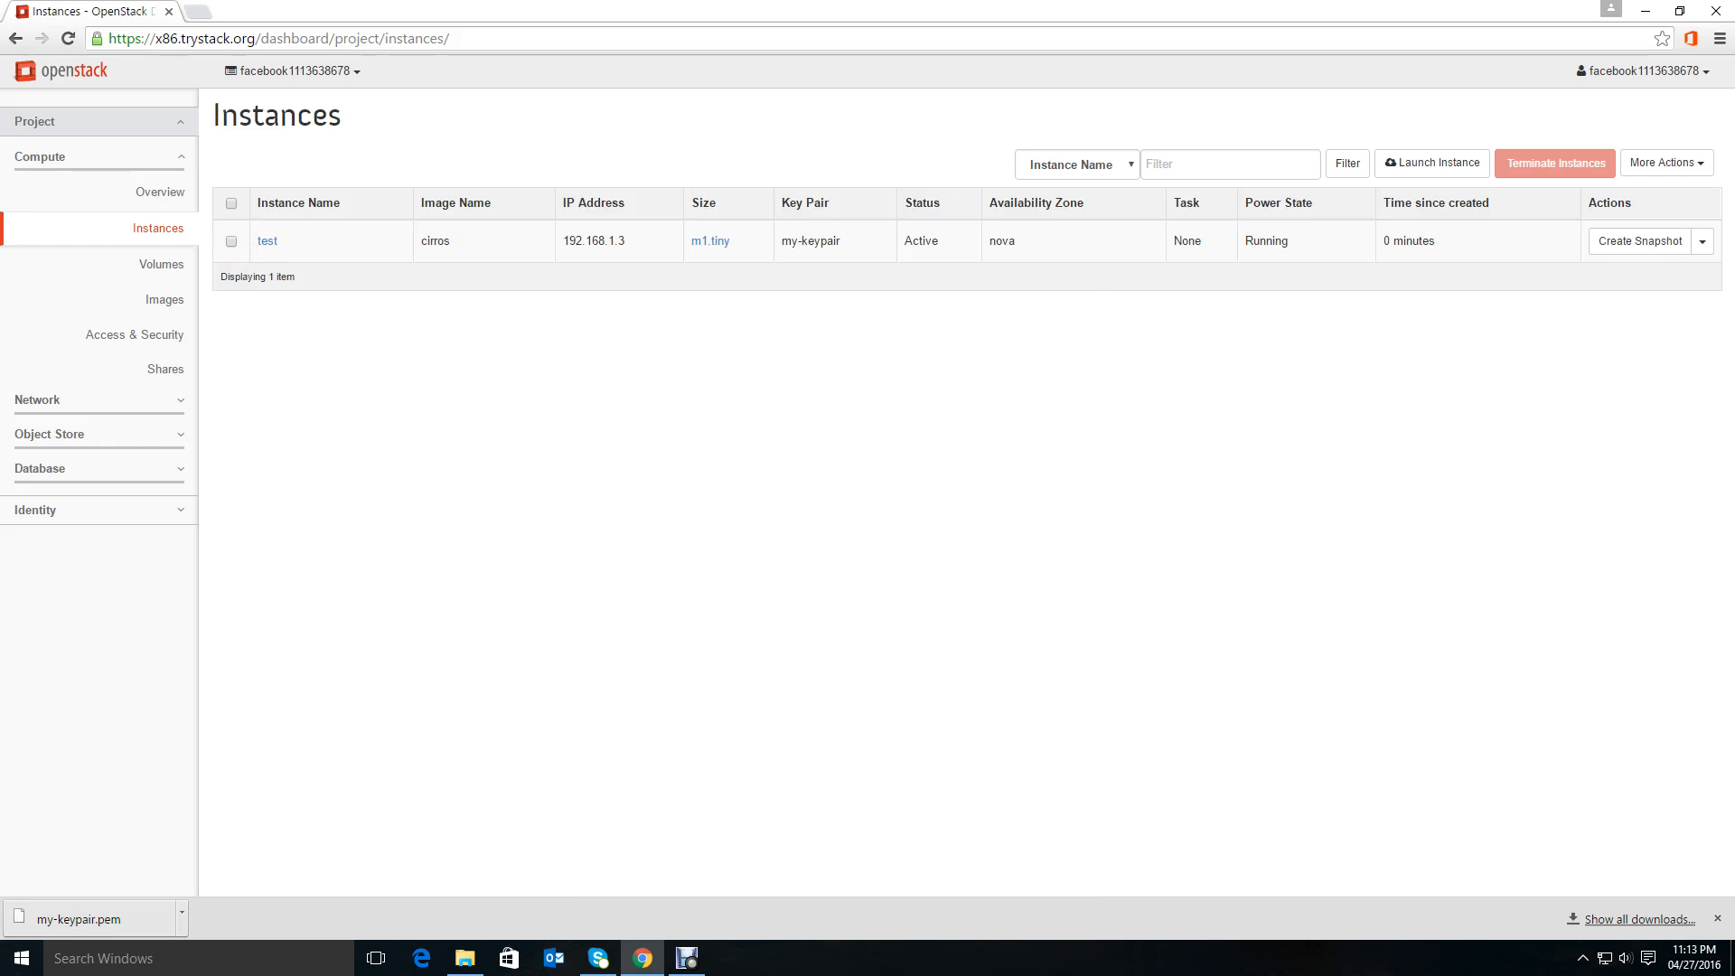
pyautogui.click(268, 240)
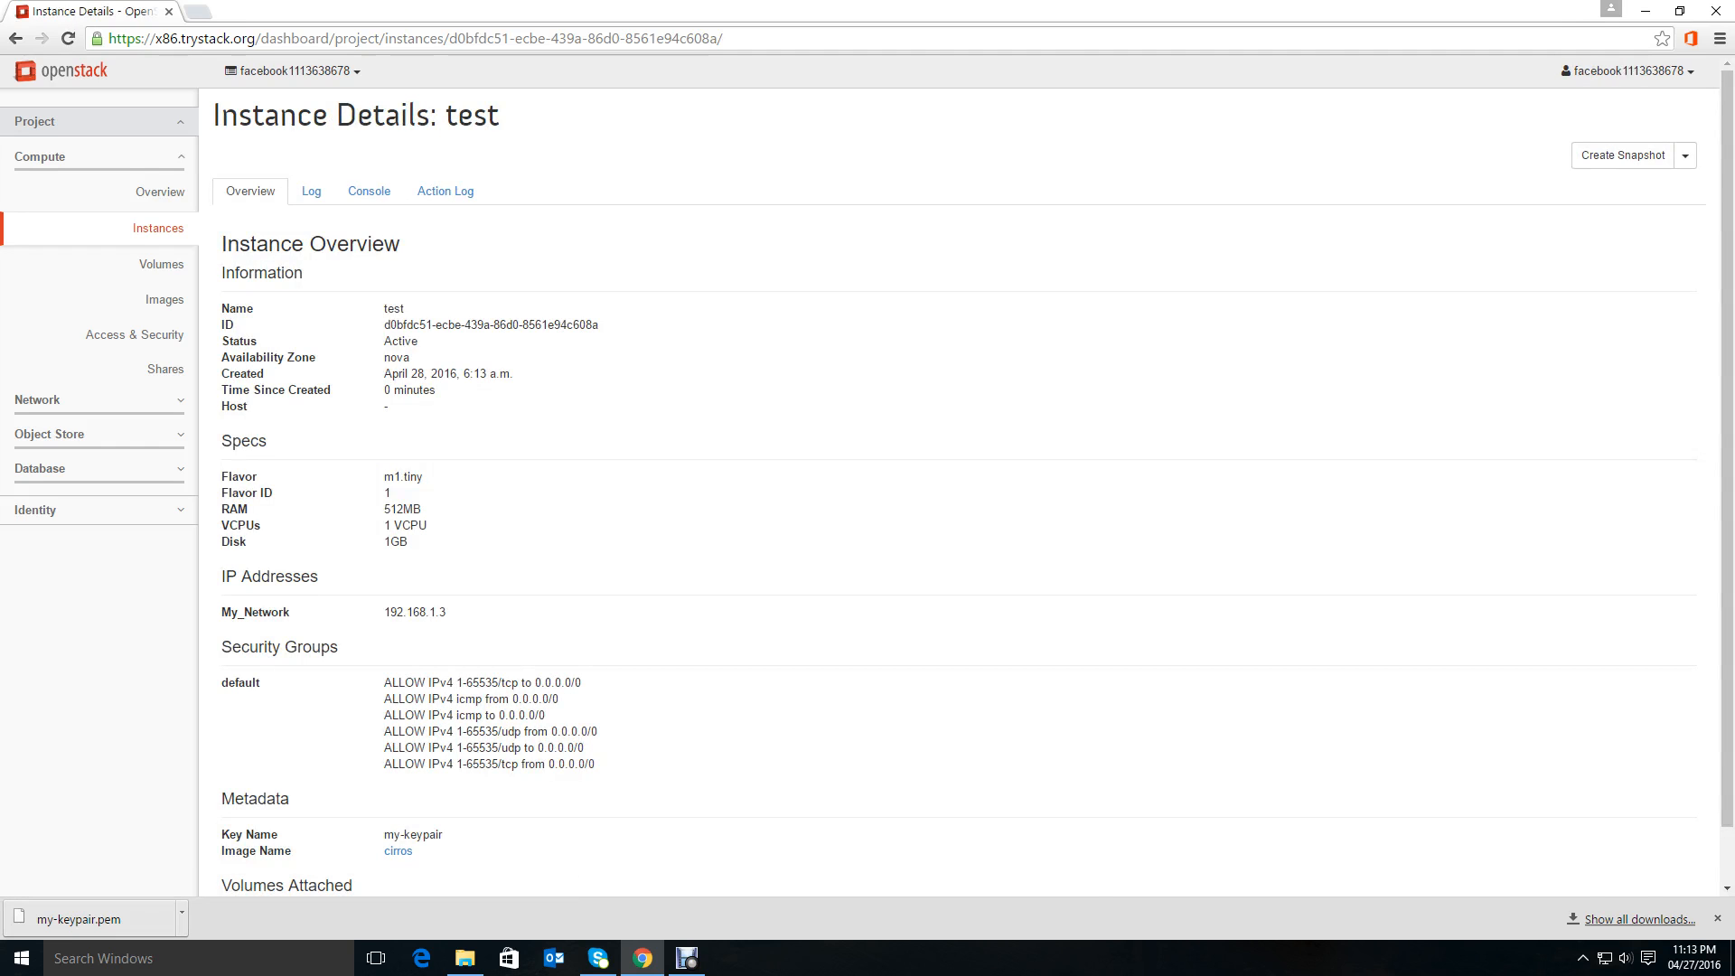
# Inspect the instance's console log output.
pyautogui.click(311, 191)
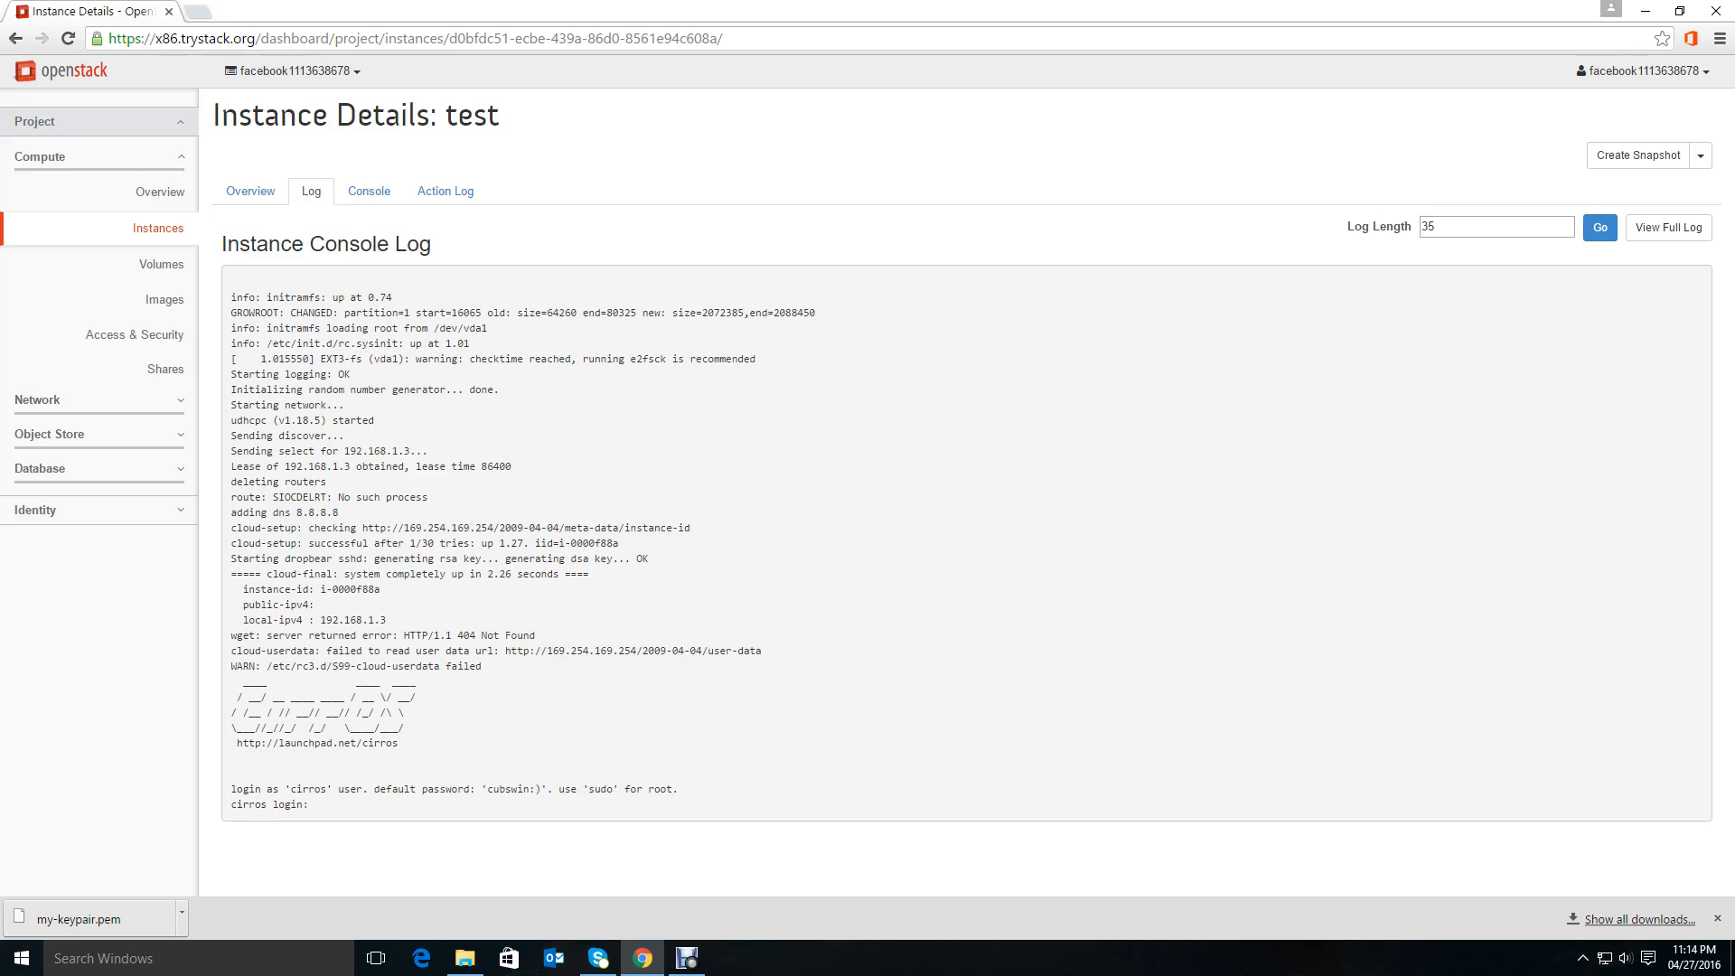
pyautogui.tripleClick(273, 805)
# Open the instance console on its own in a new browser tab.
pyautogui.click(368, 191)
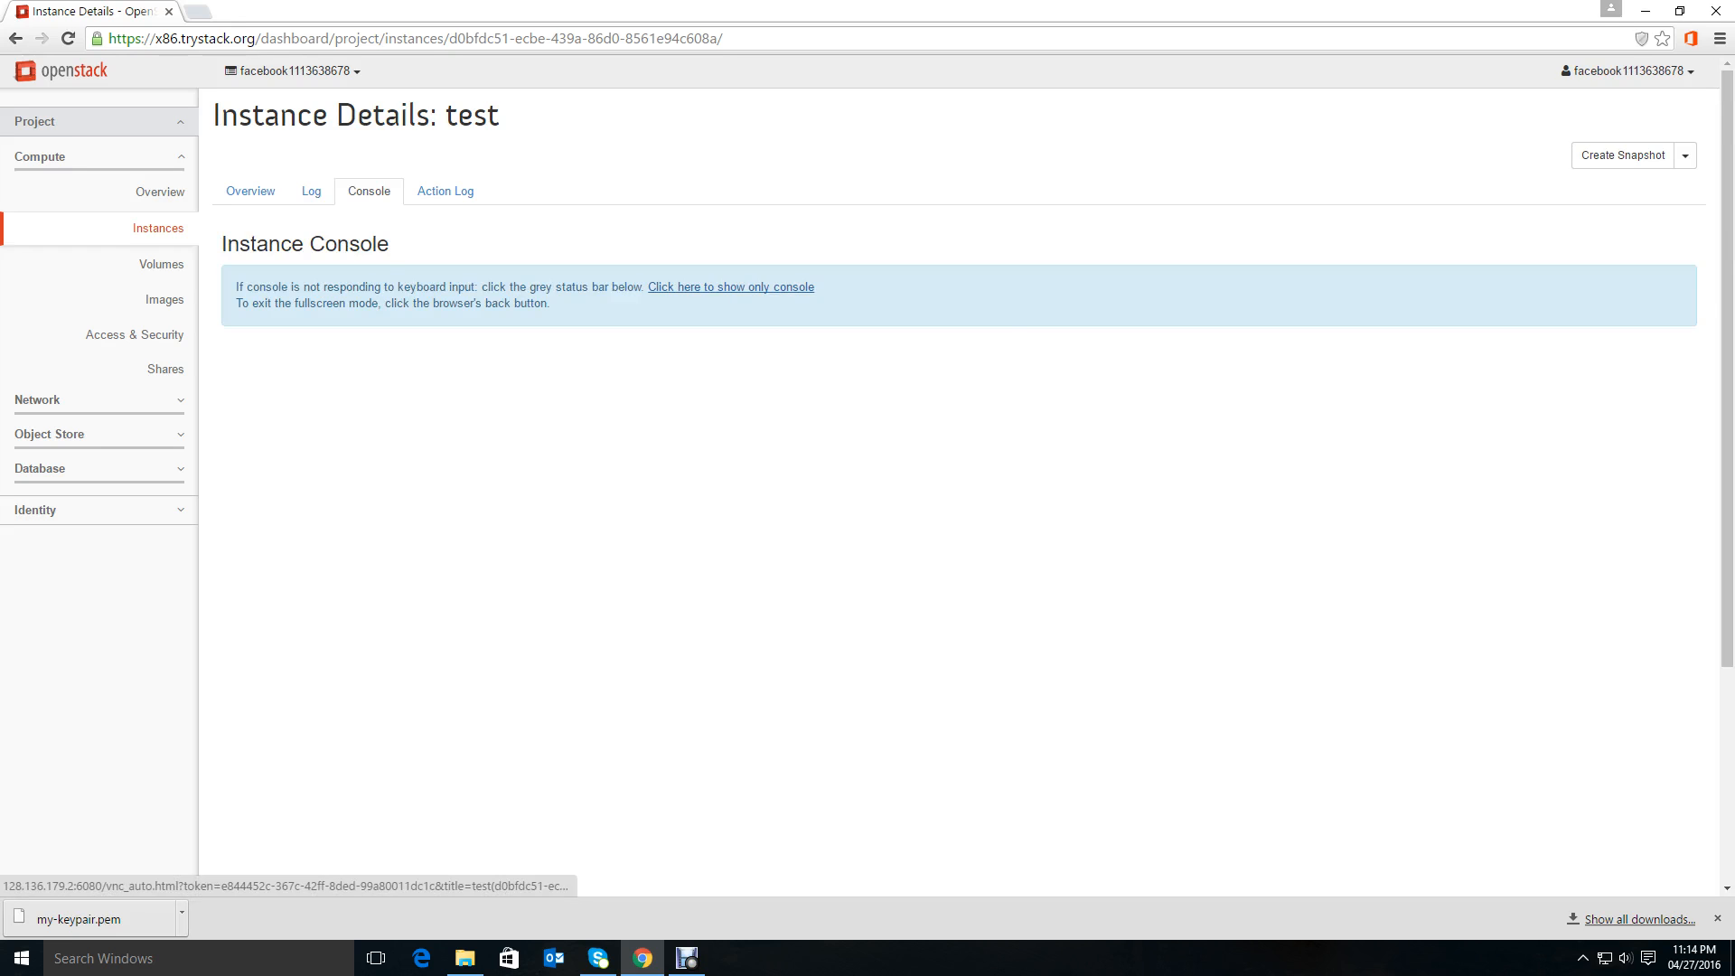
pyautogui.rightClick(725, 286)
pyautogui.click(768, 297)
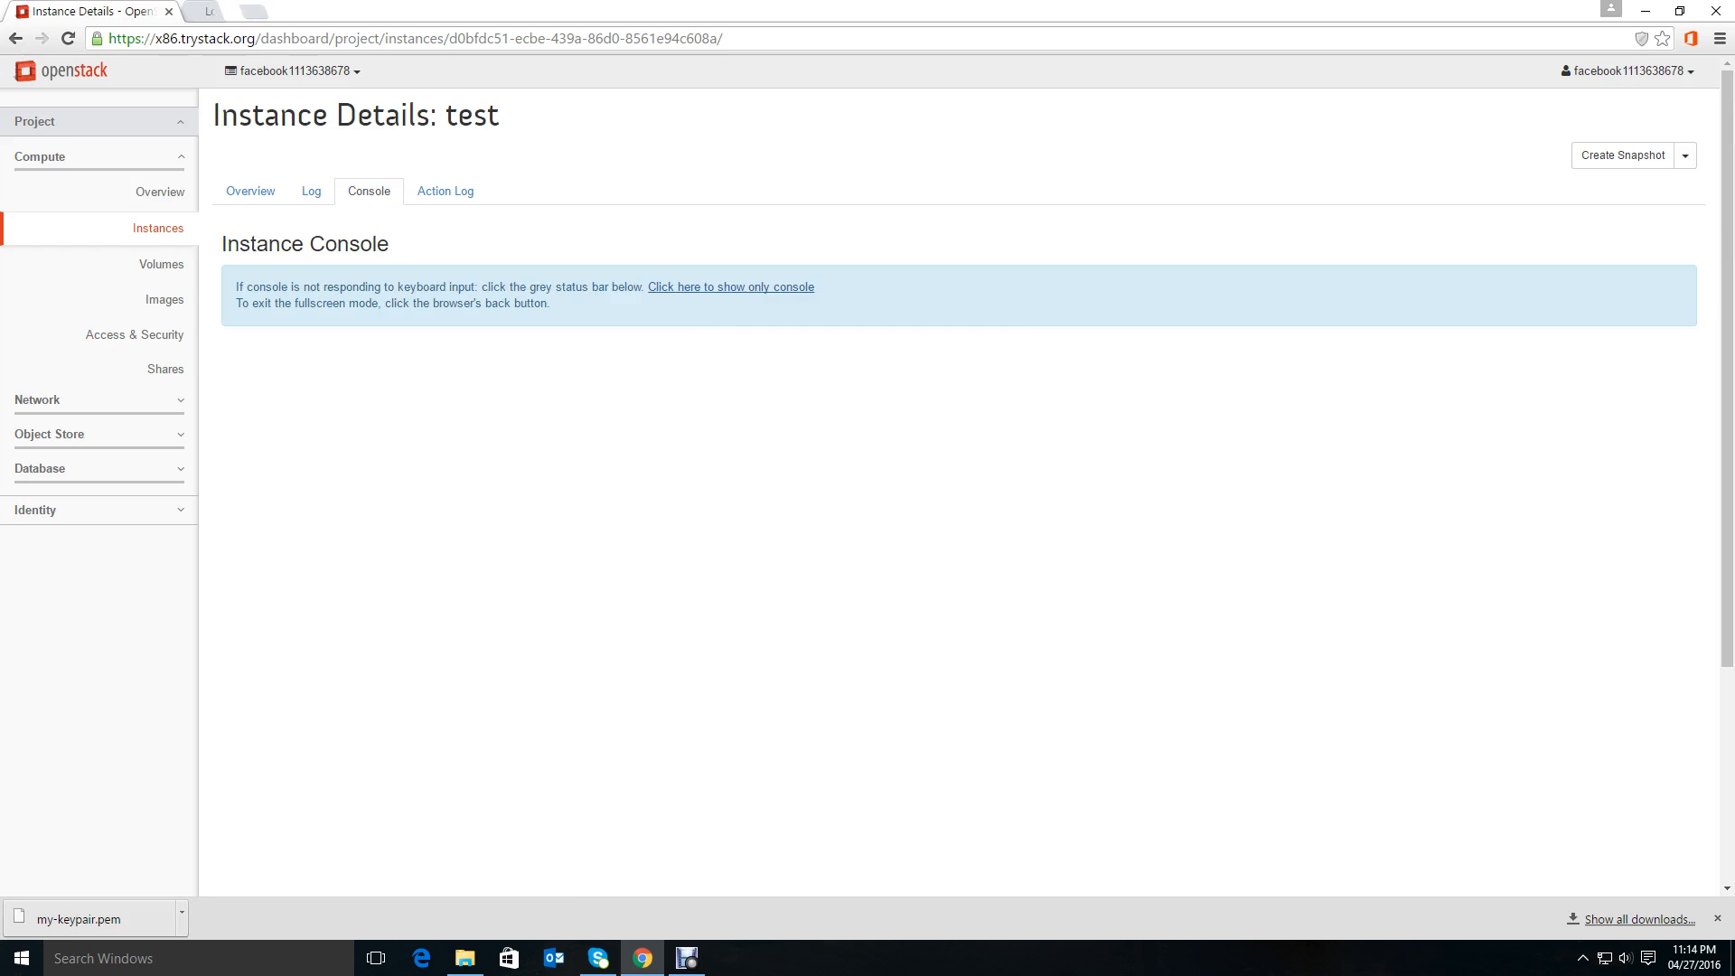
pyautogui.click(262, 12)
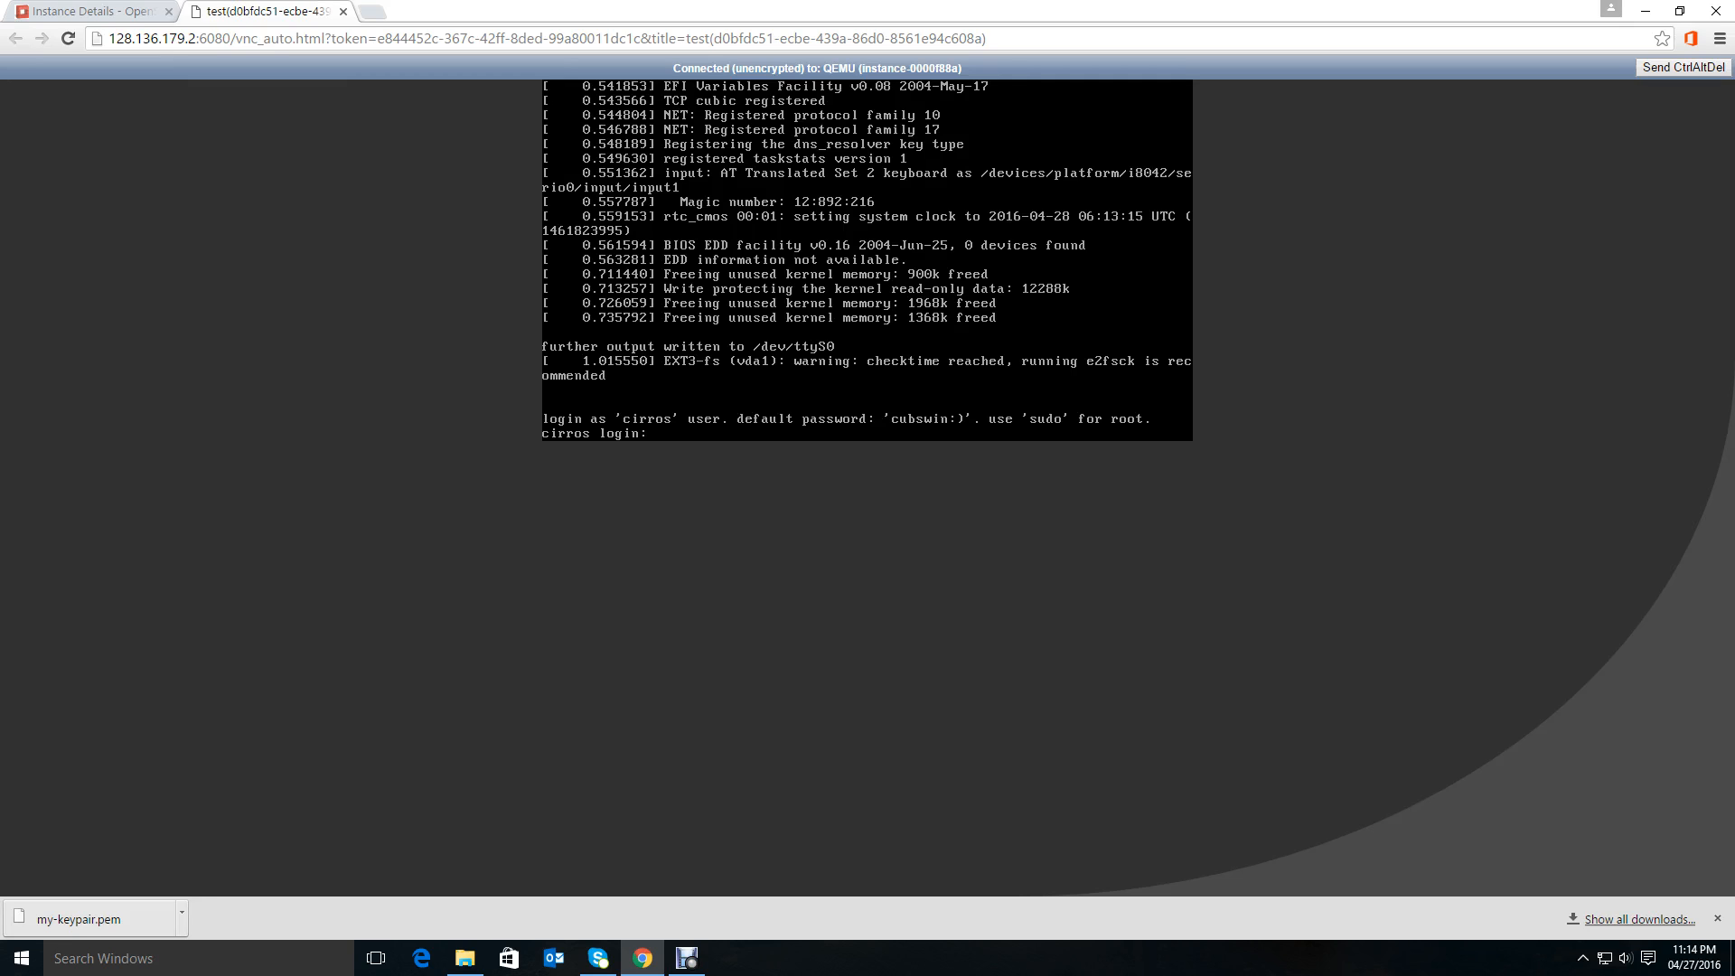
# Enter cirros as the user name at the console login prompt.
pyautogui.write('cirro')
pyautogui.press('Return')
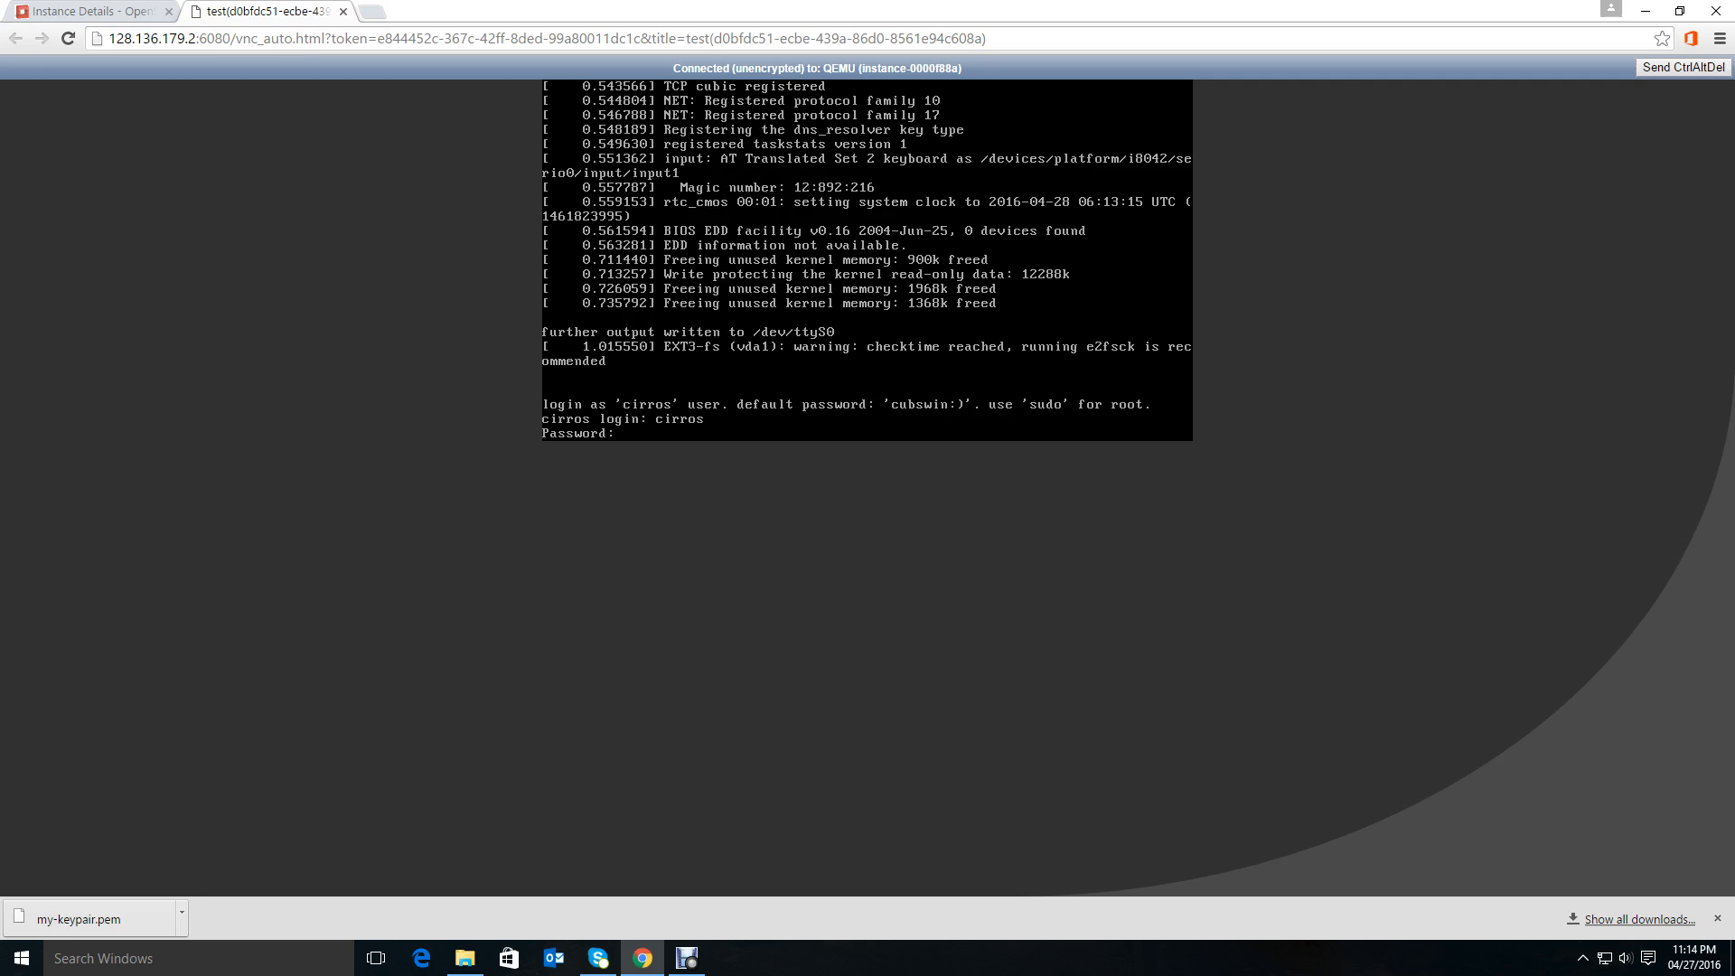
# Submit the account password at the console prompt to log in, and clear the console screen.
pyautogui.press('Return')
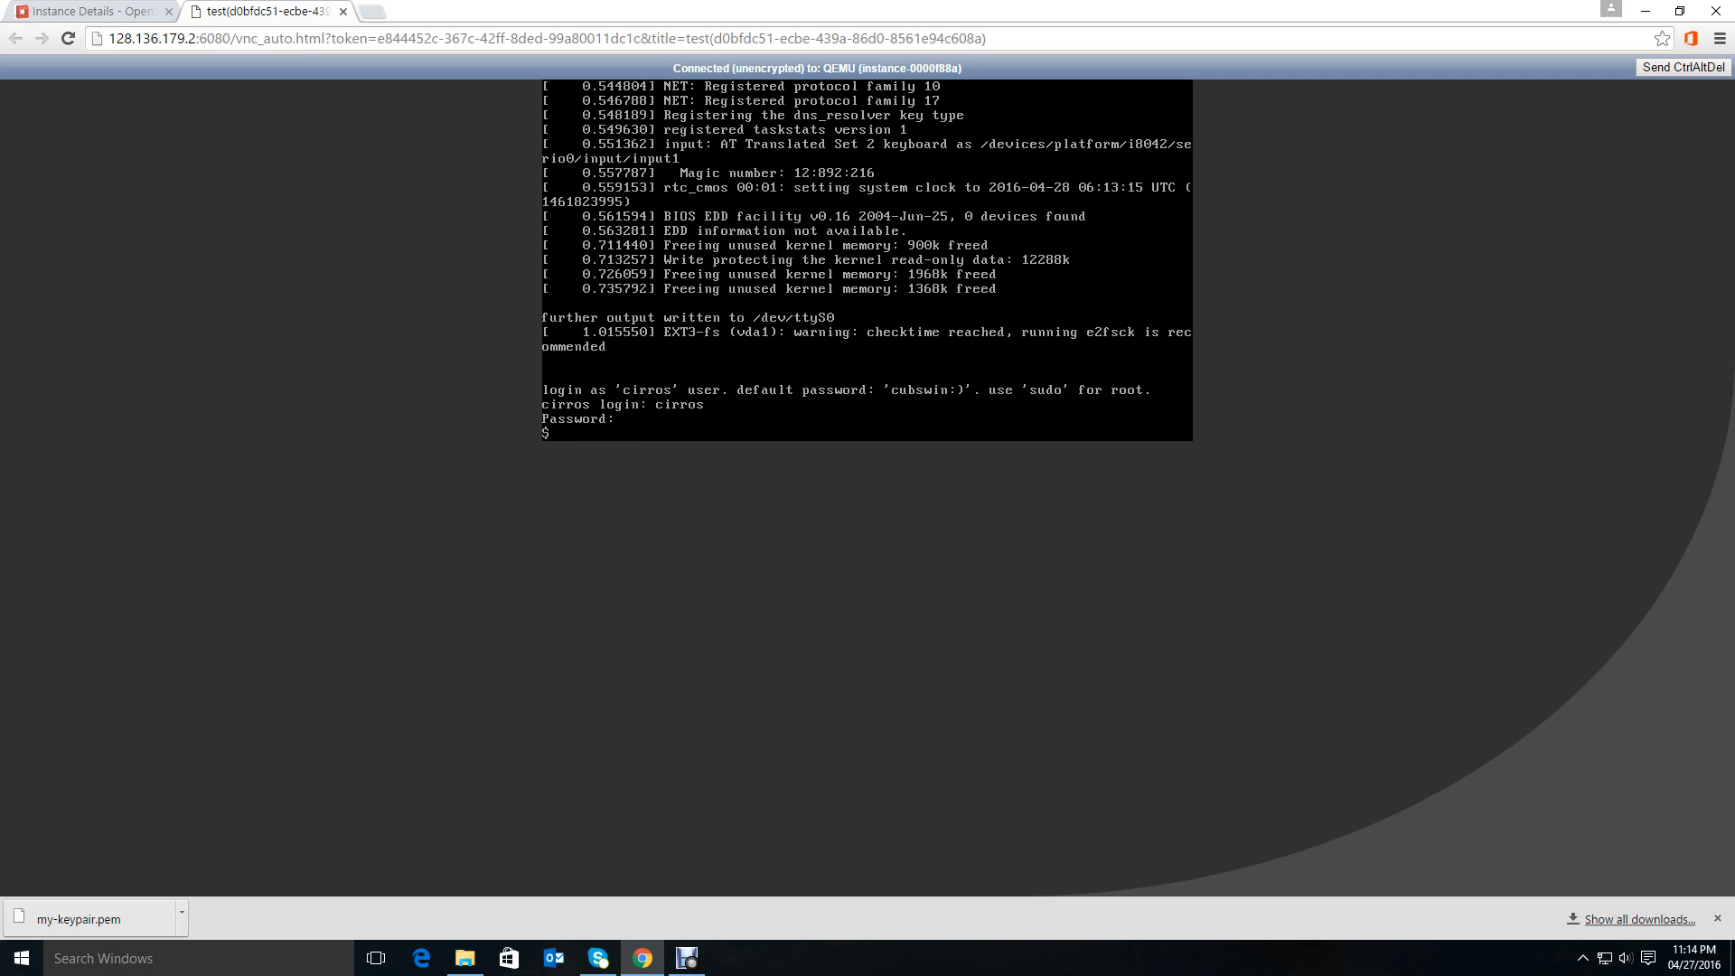
pyautogui.write('clear')
pyautogui.press('Return')
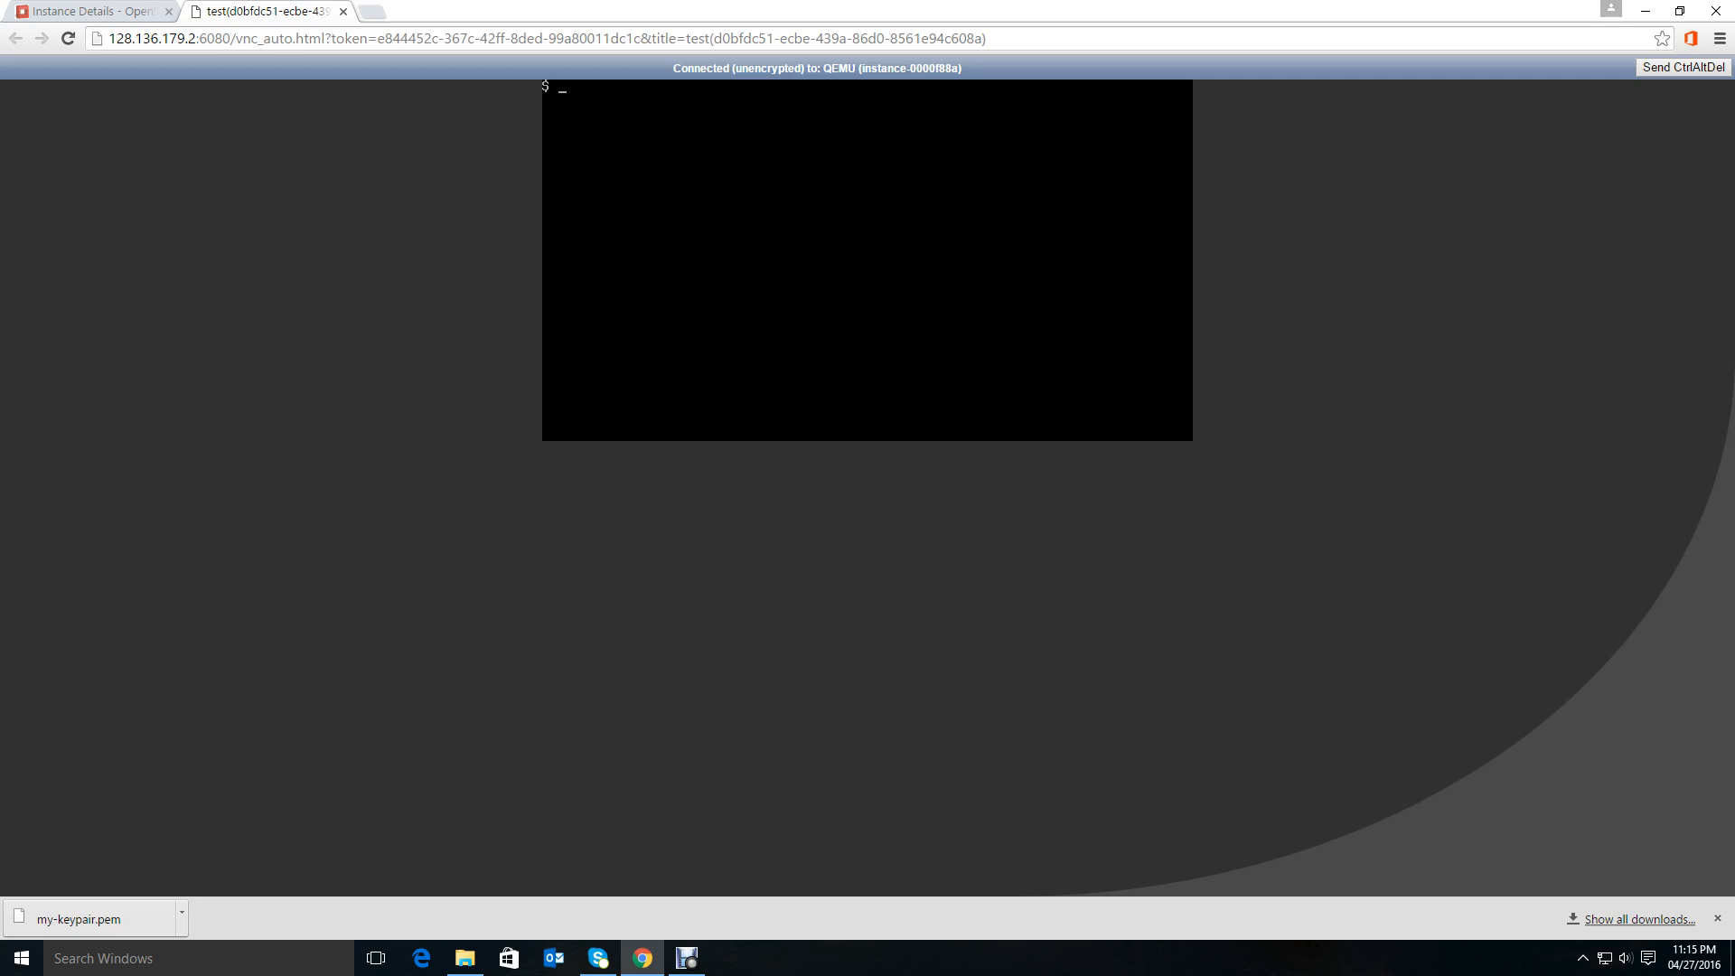
# Run ifconfig -a in the instance console to list its network interfaces.
pyautogui.write('ifconfig -a')
pyautogui.press('Return')
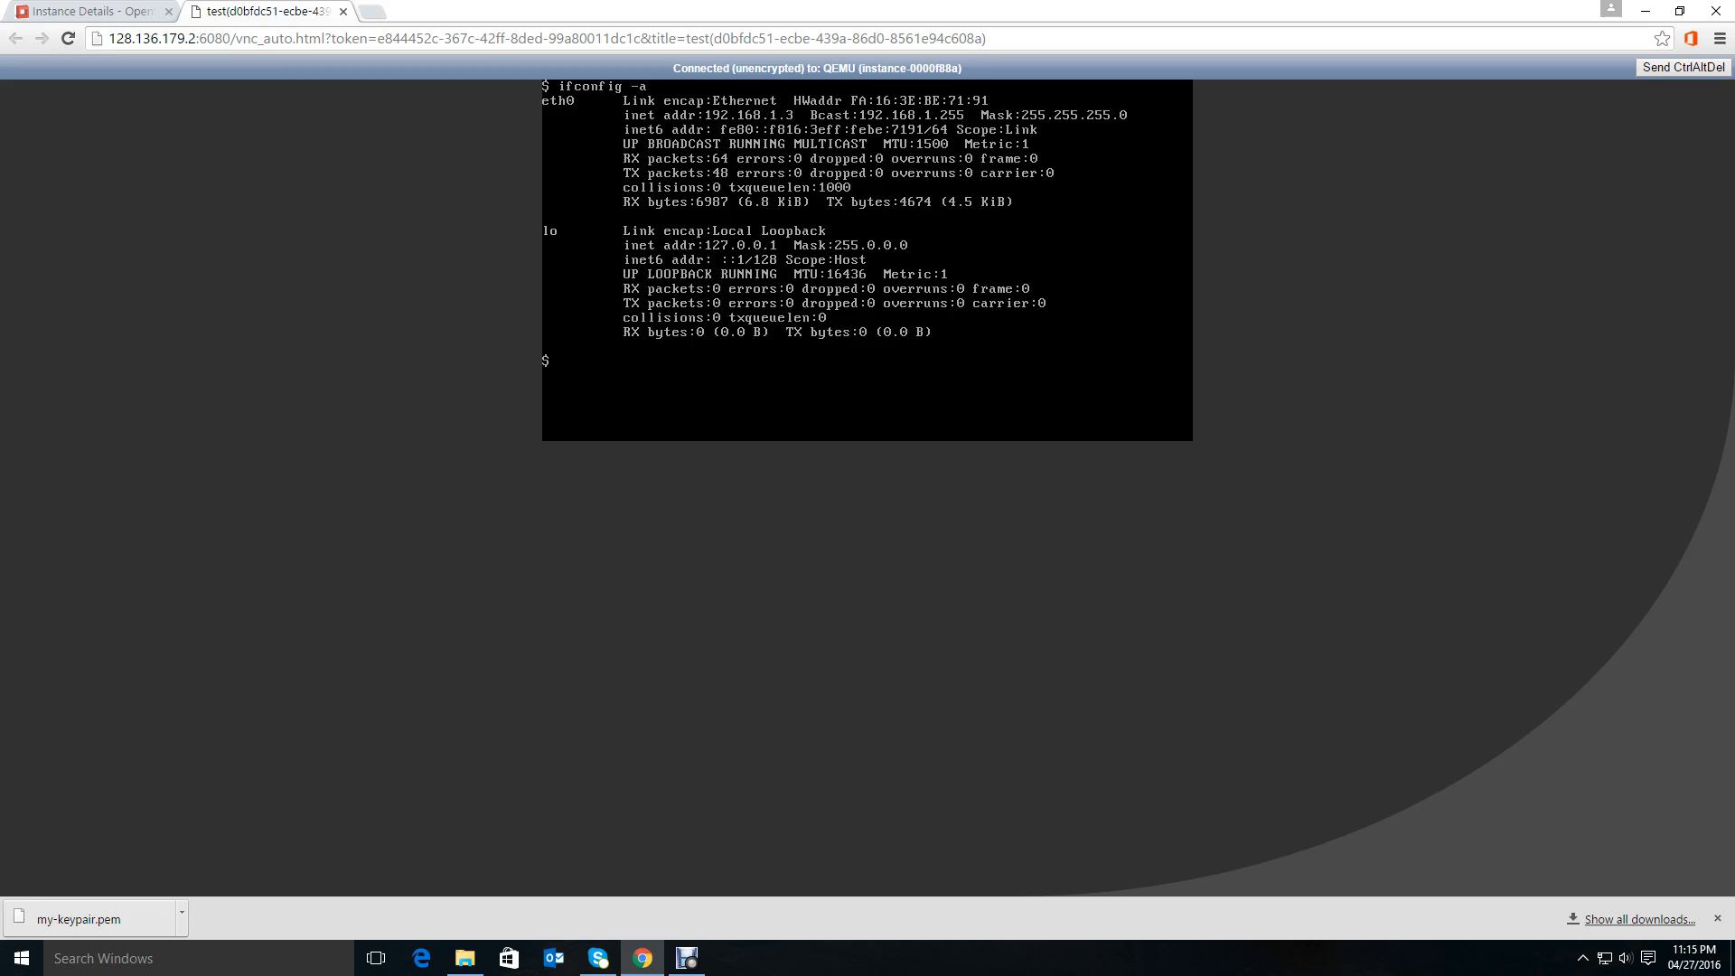
# Open the Network Topology page in the dashboard and examine the test instance and my_router details.
pyautogui.click(104, 13)
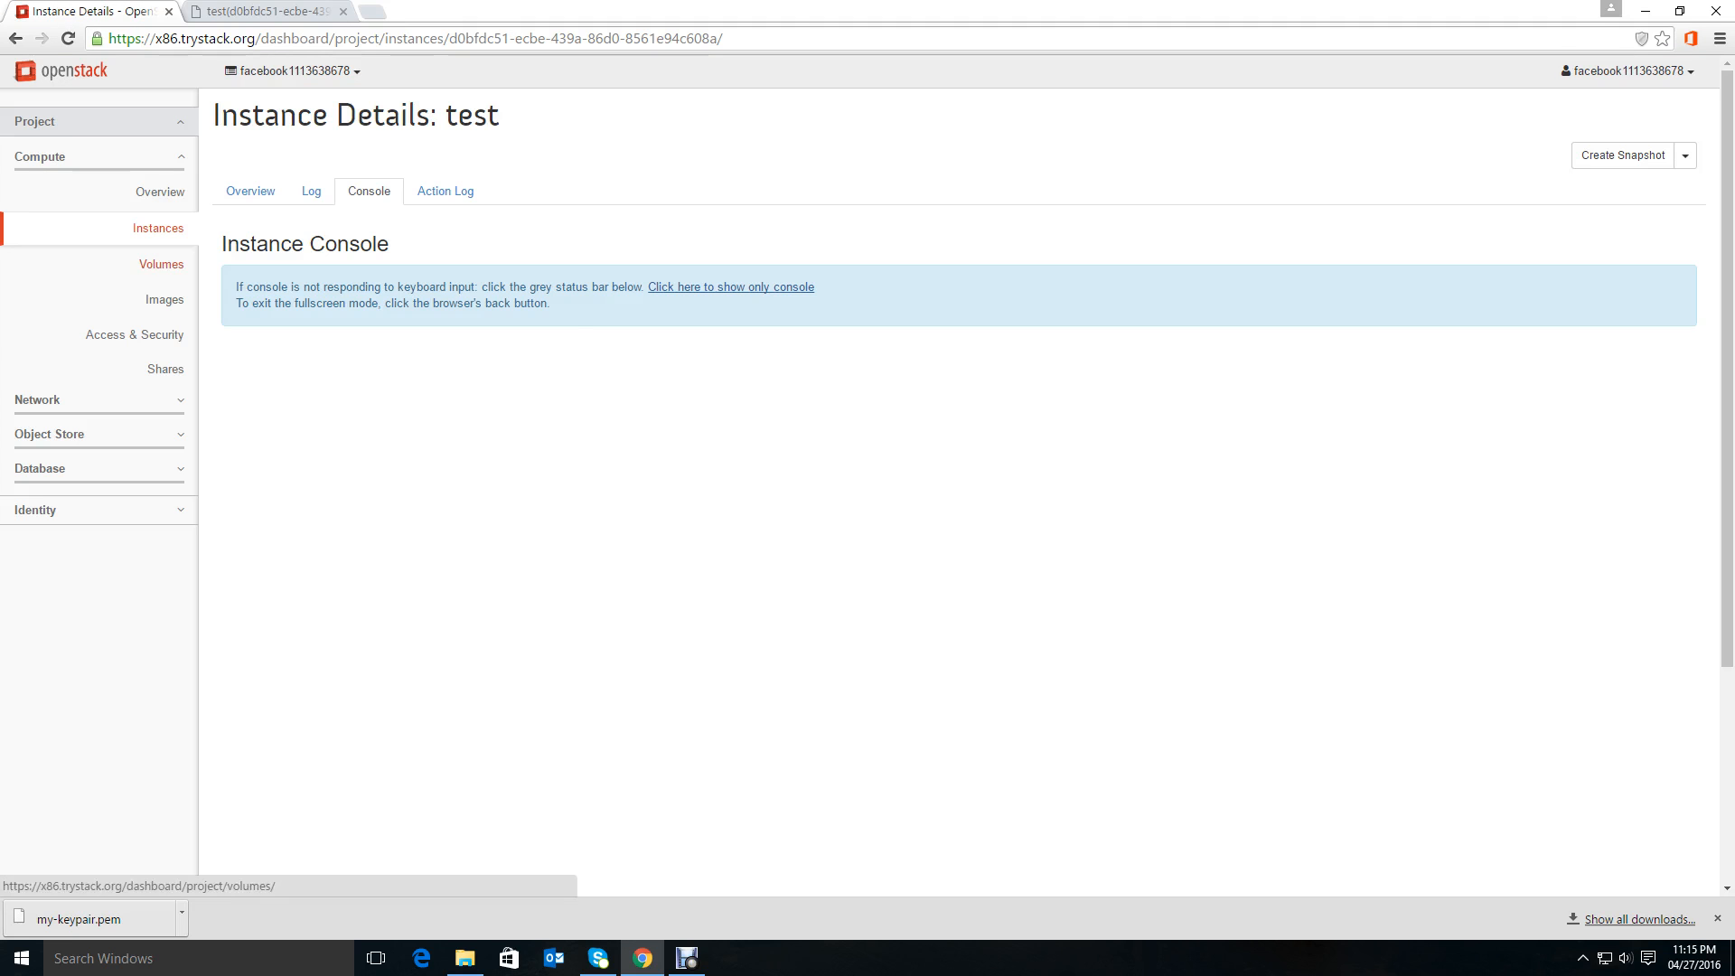
pyautogui.click(158, 229)
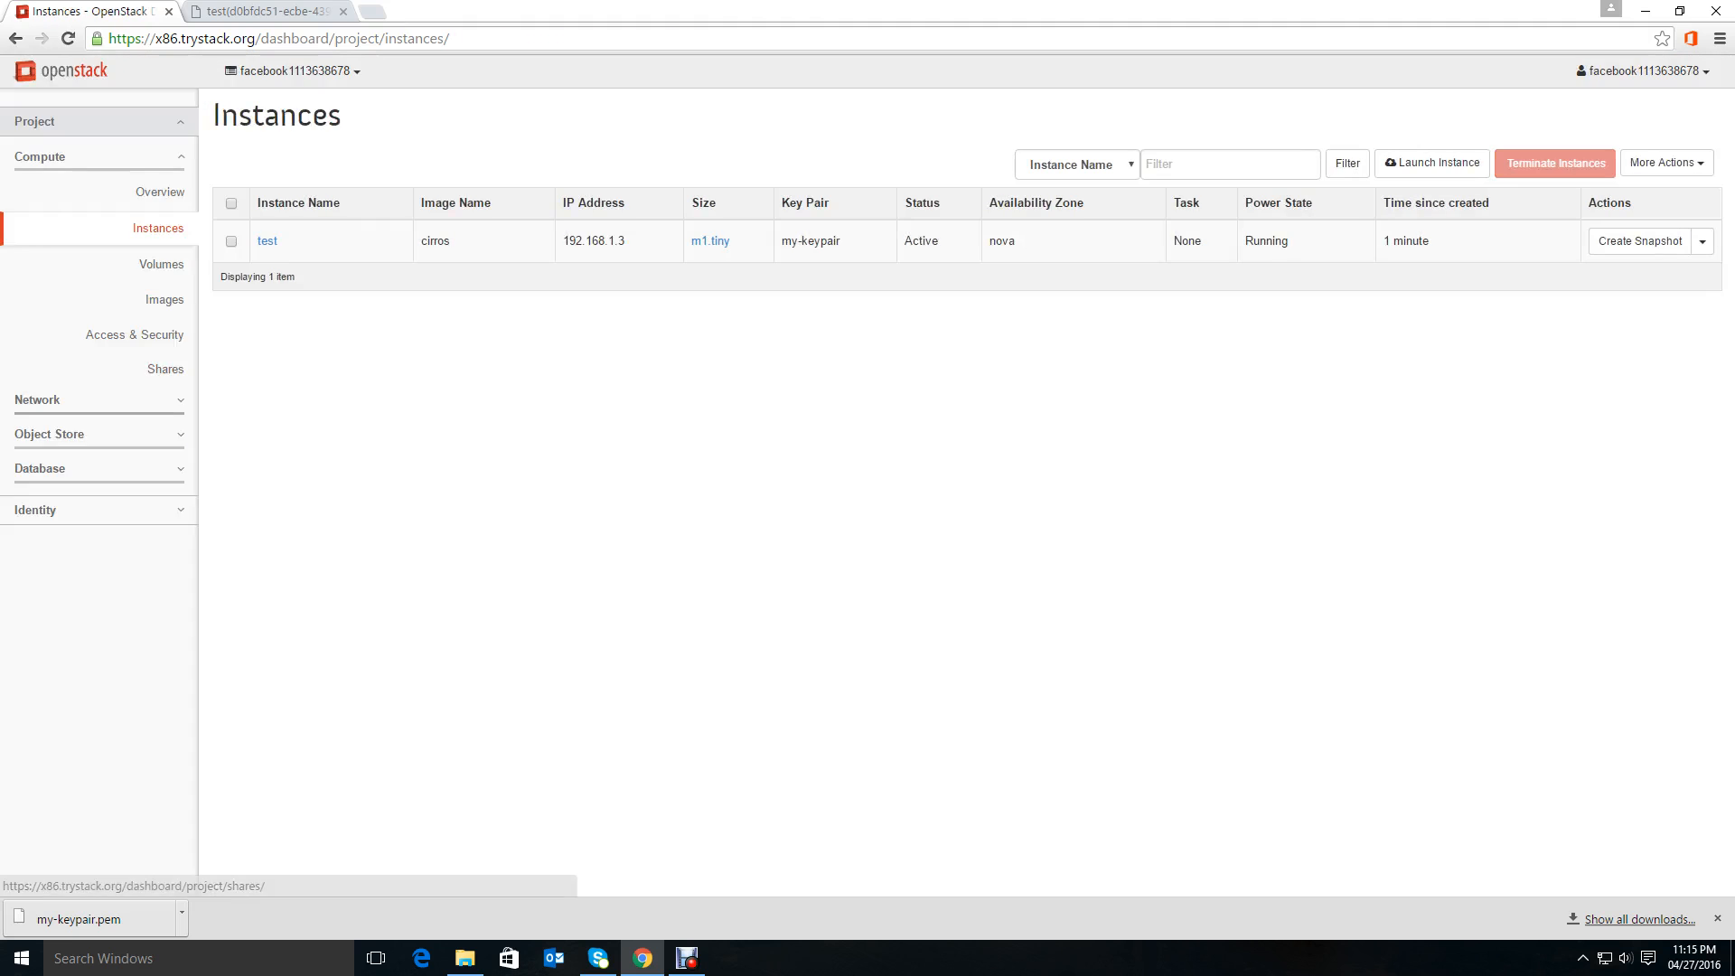
pyautogui.click(99, 400)
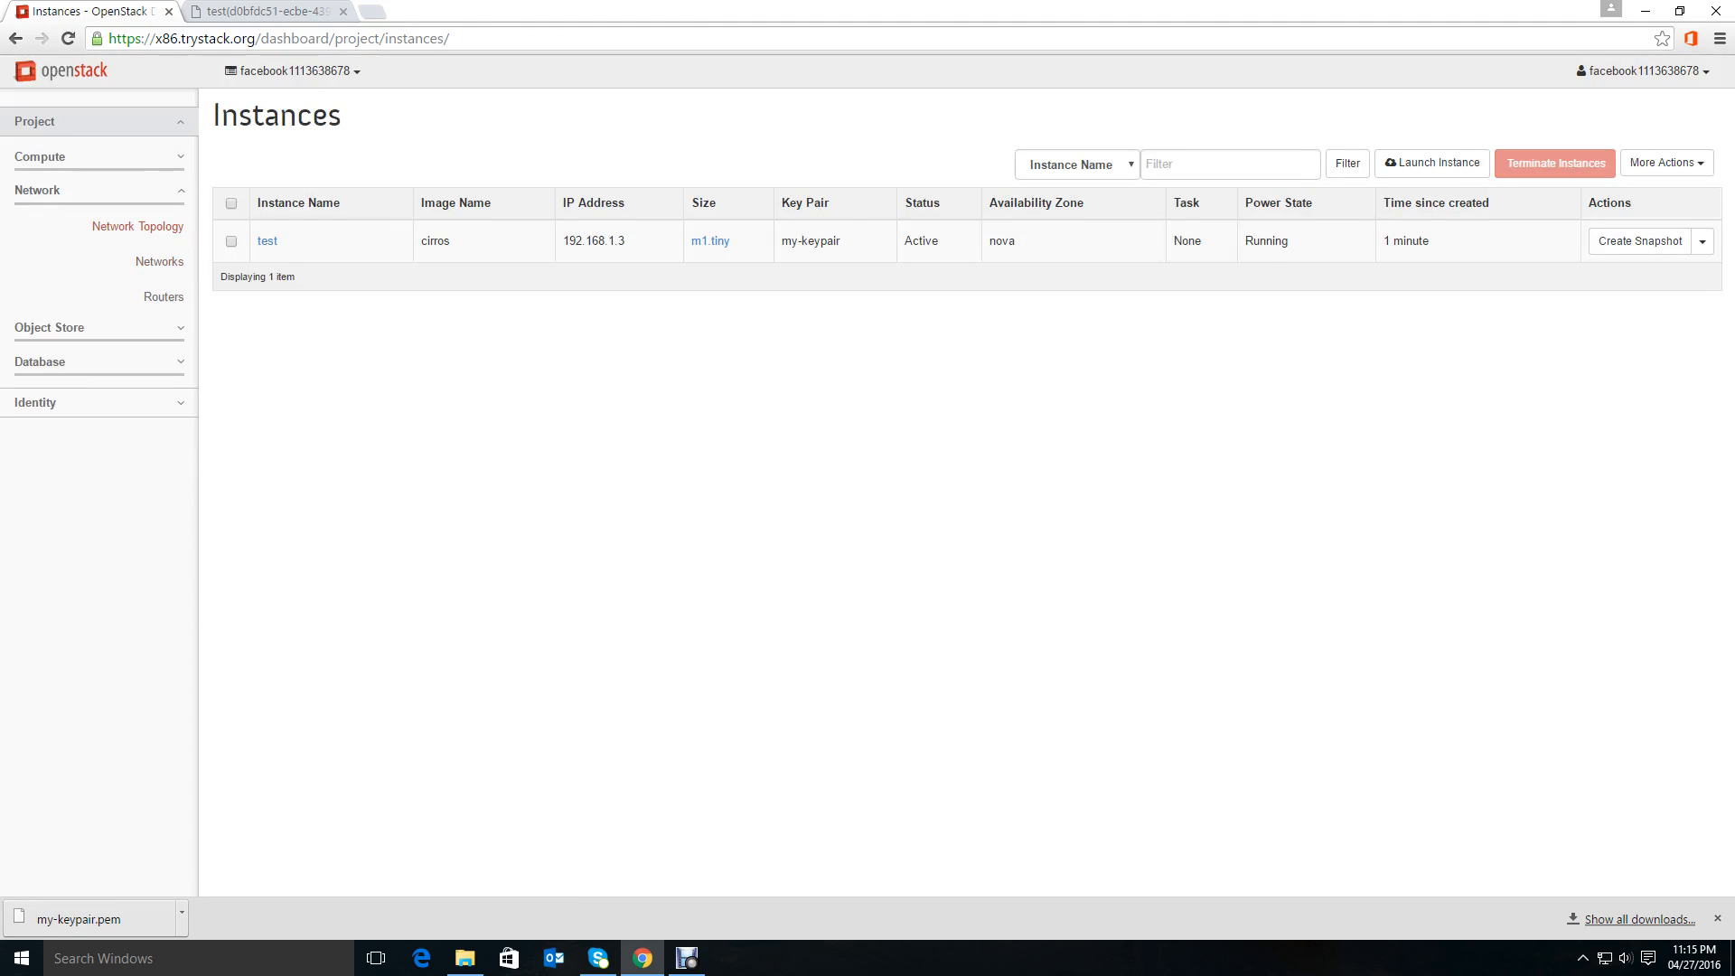
pyautogui.click(138, 227)
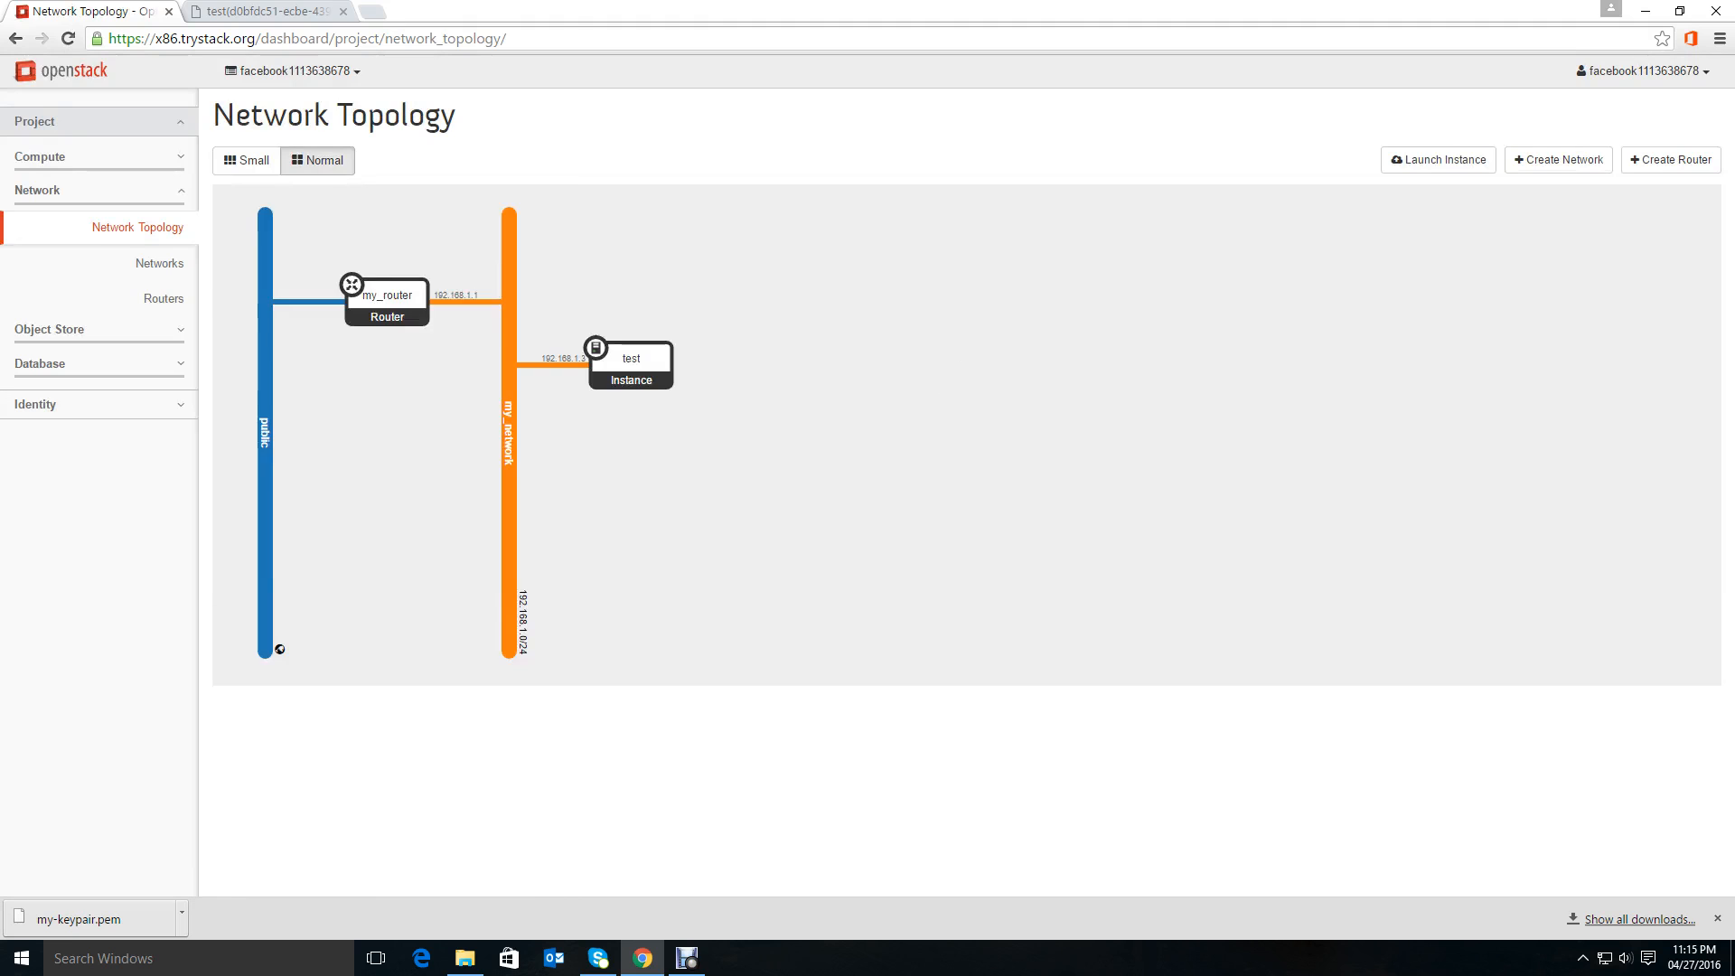
pyautogui.moveTo(631, 365)
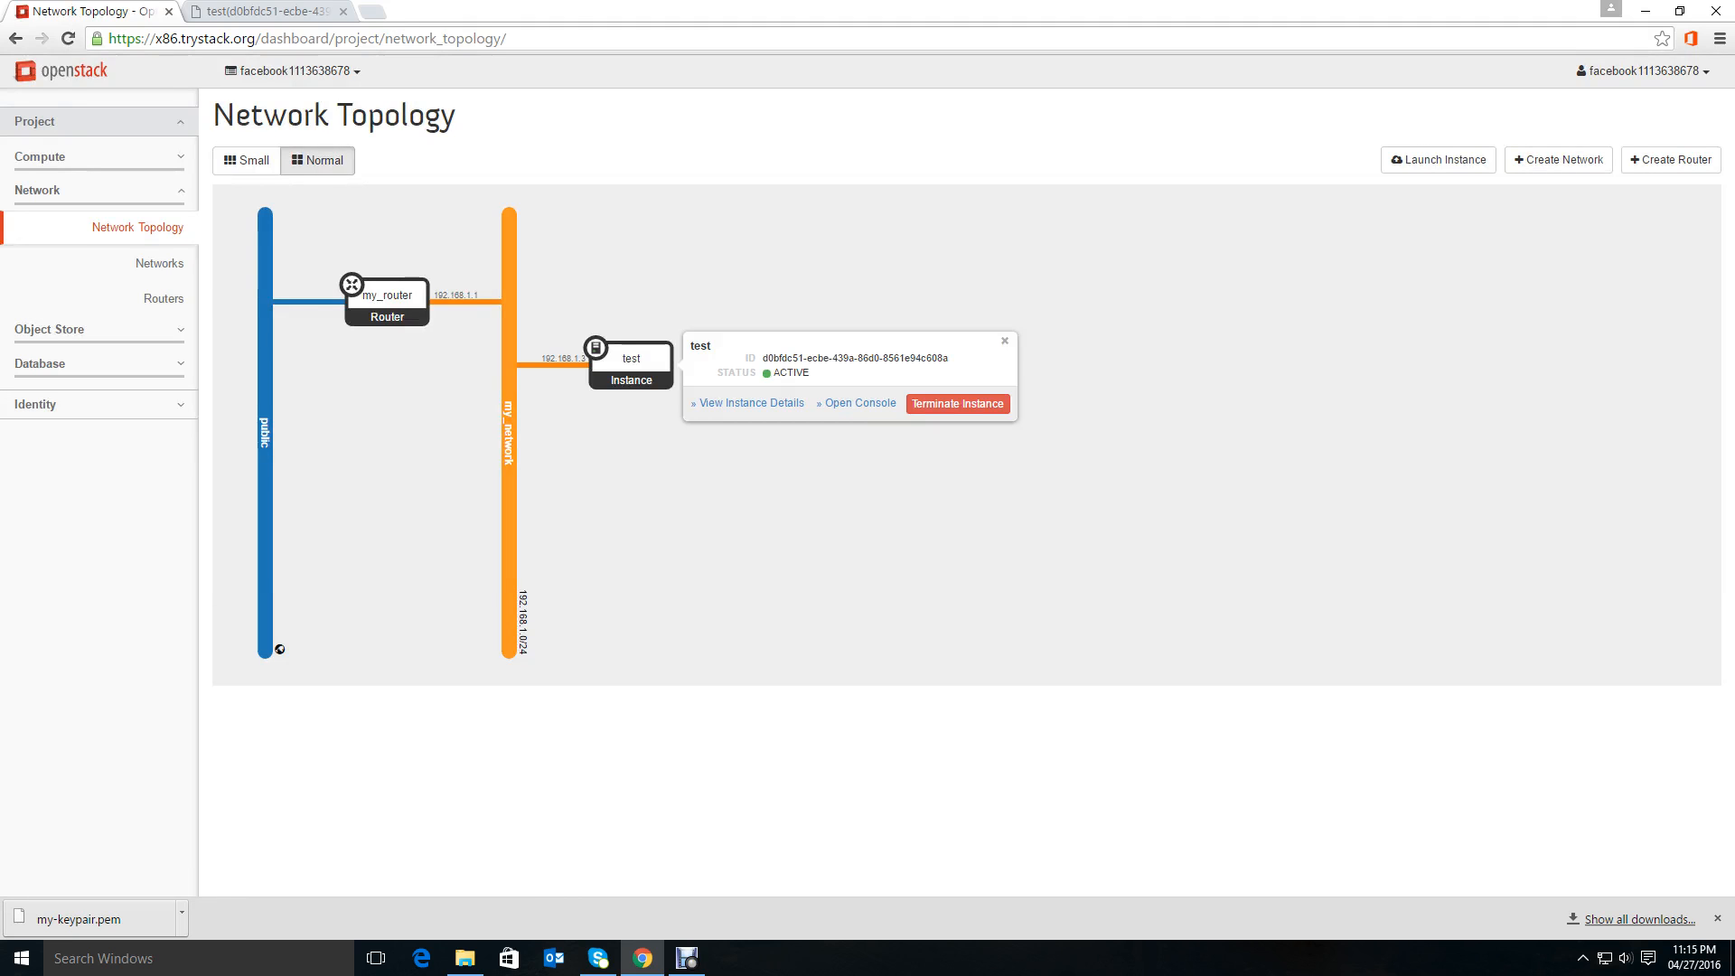
pyautogui.moveTo(387, 302)
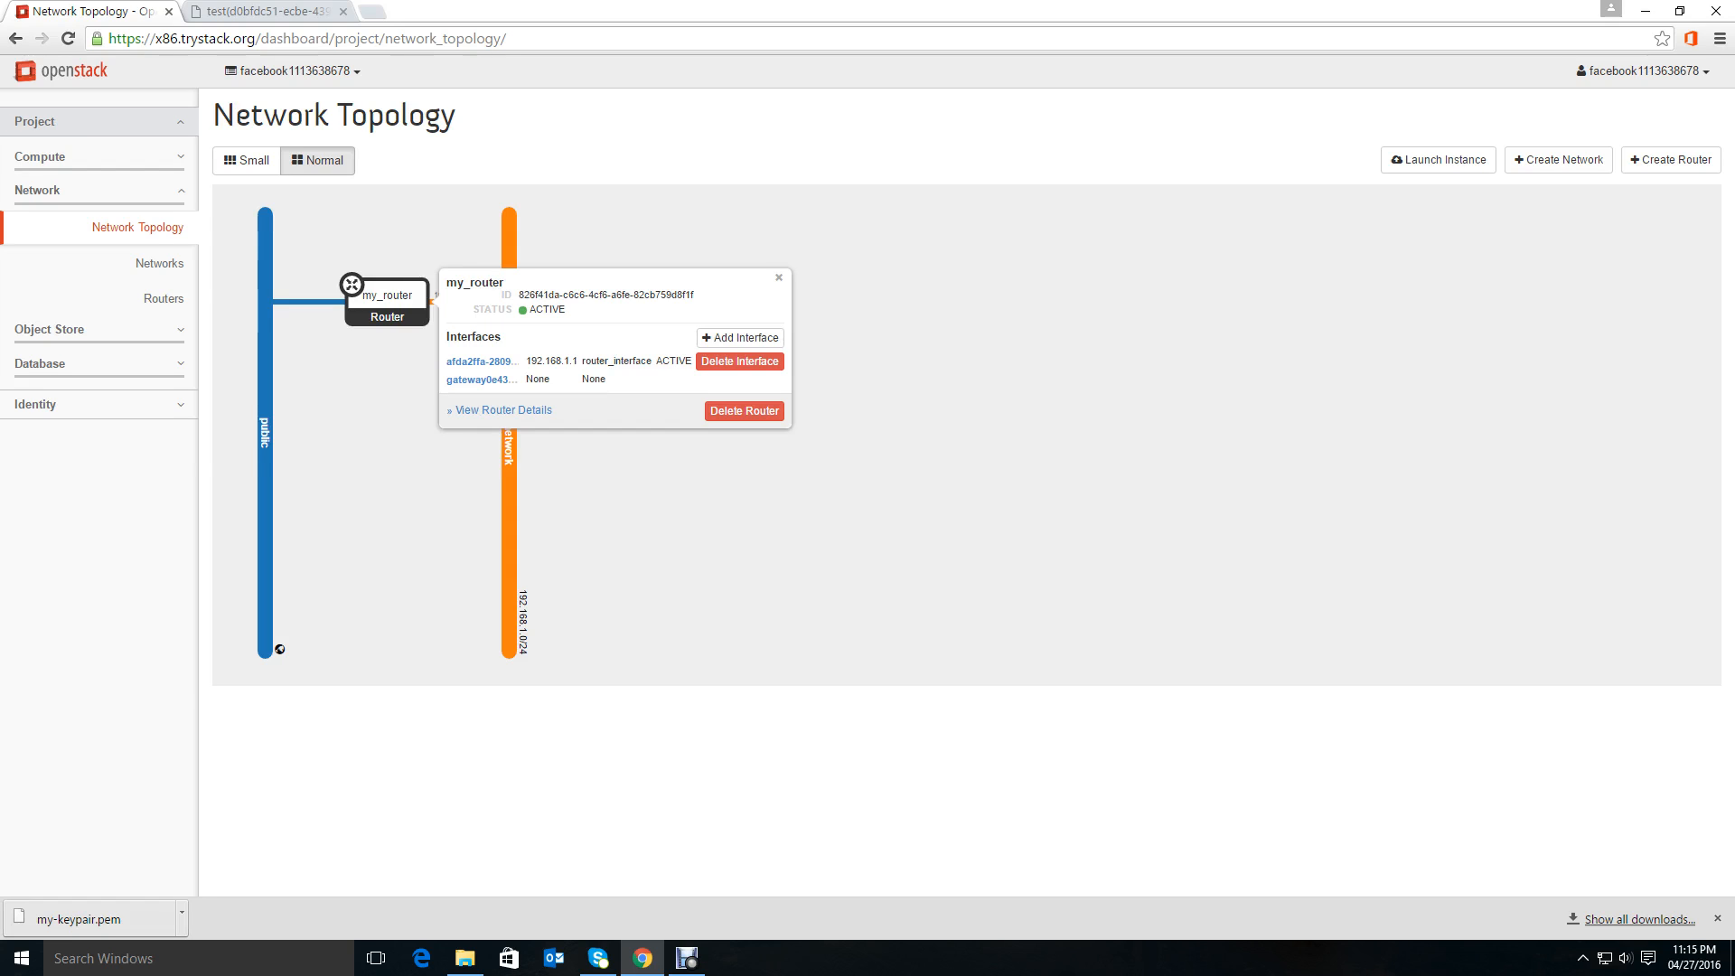
# Ping google.com from the instance console and stop the ping.
pyautogui.hotkey('ctrl', 'Tab')
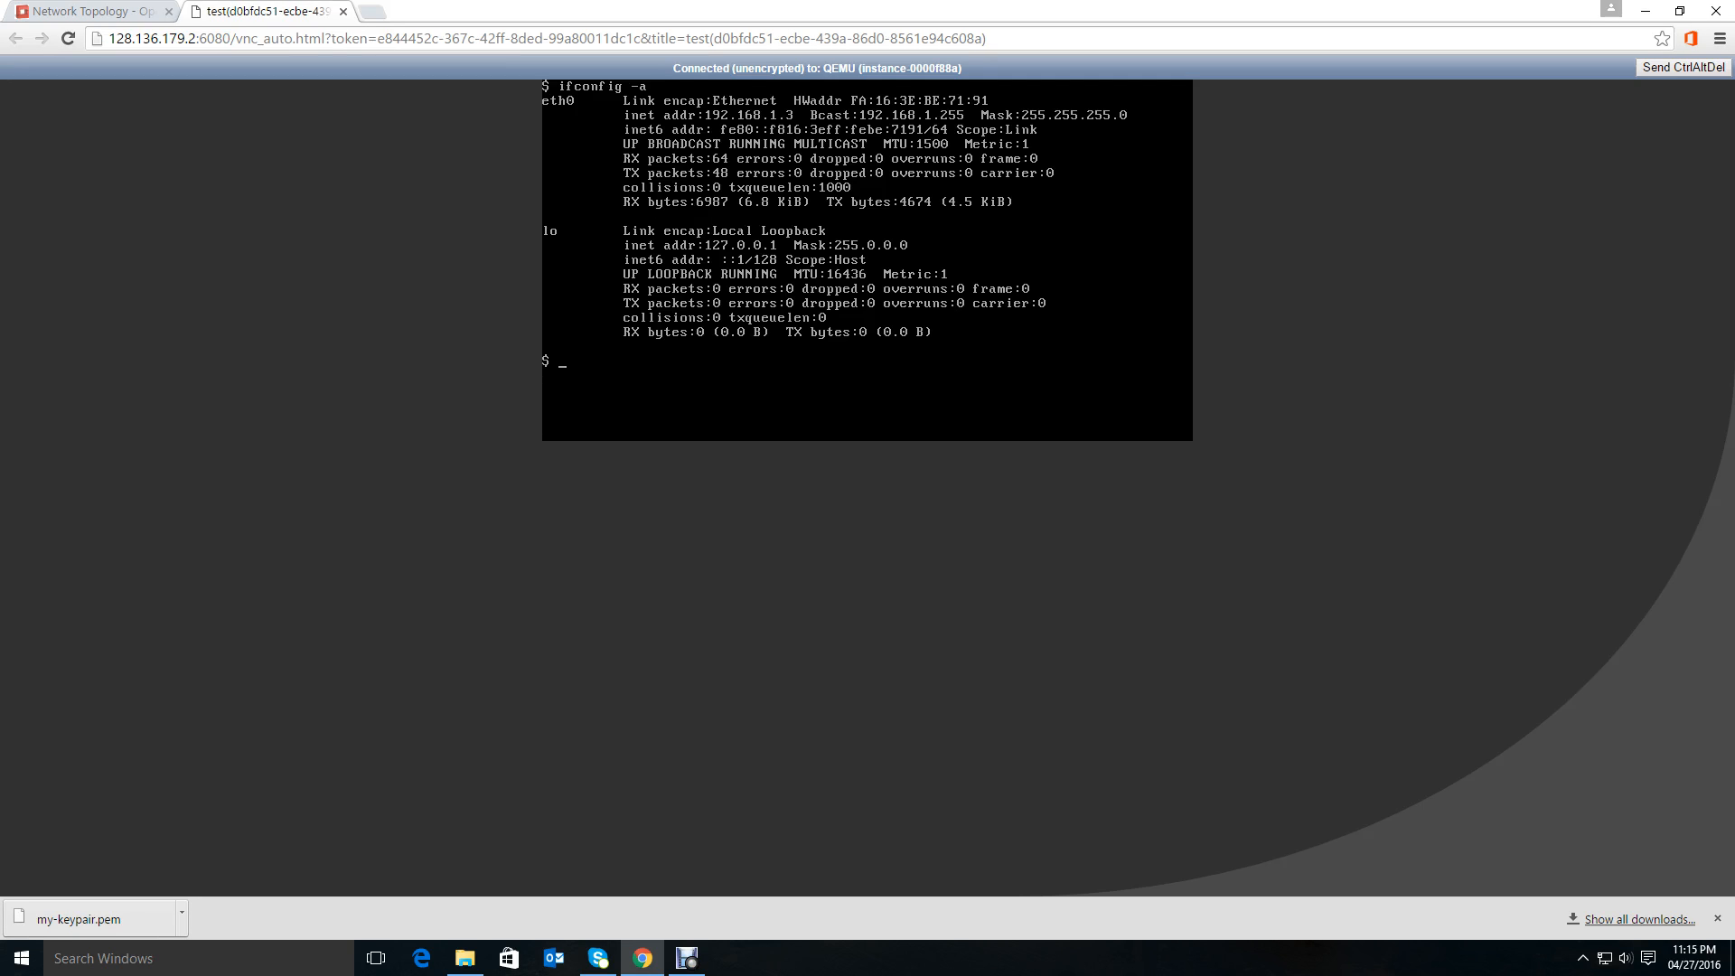
pyautogui.write('ping google.com')
pyautogui.press('Return')
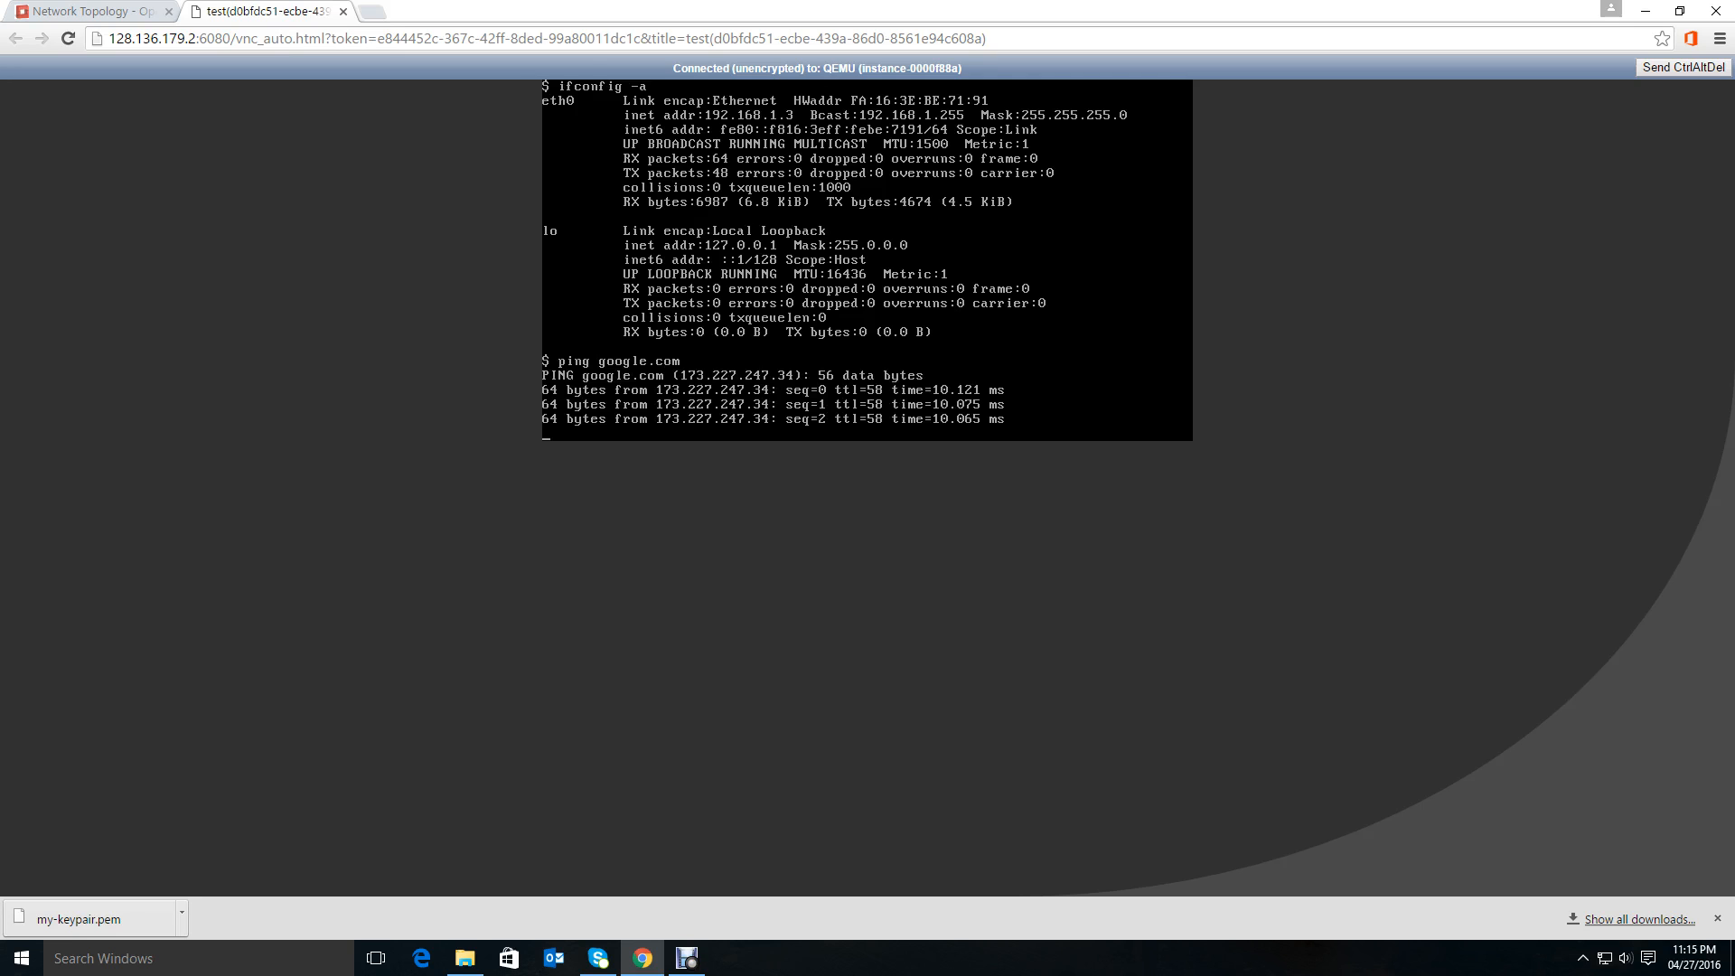
pyautogui.hotkey('ctrl', 'c')
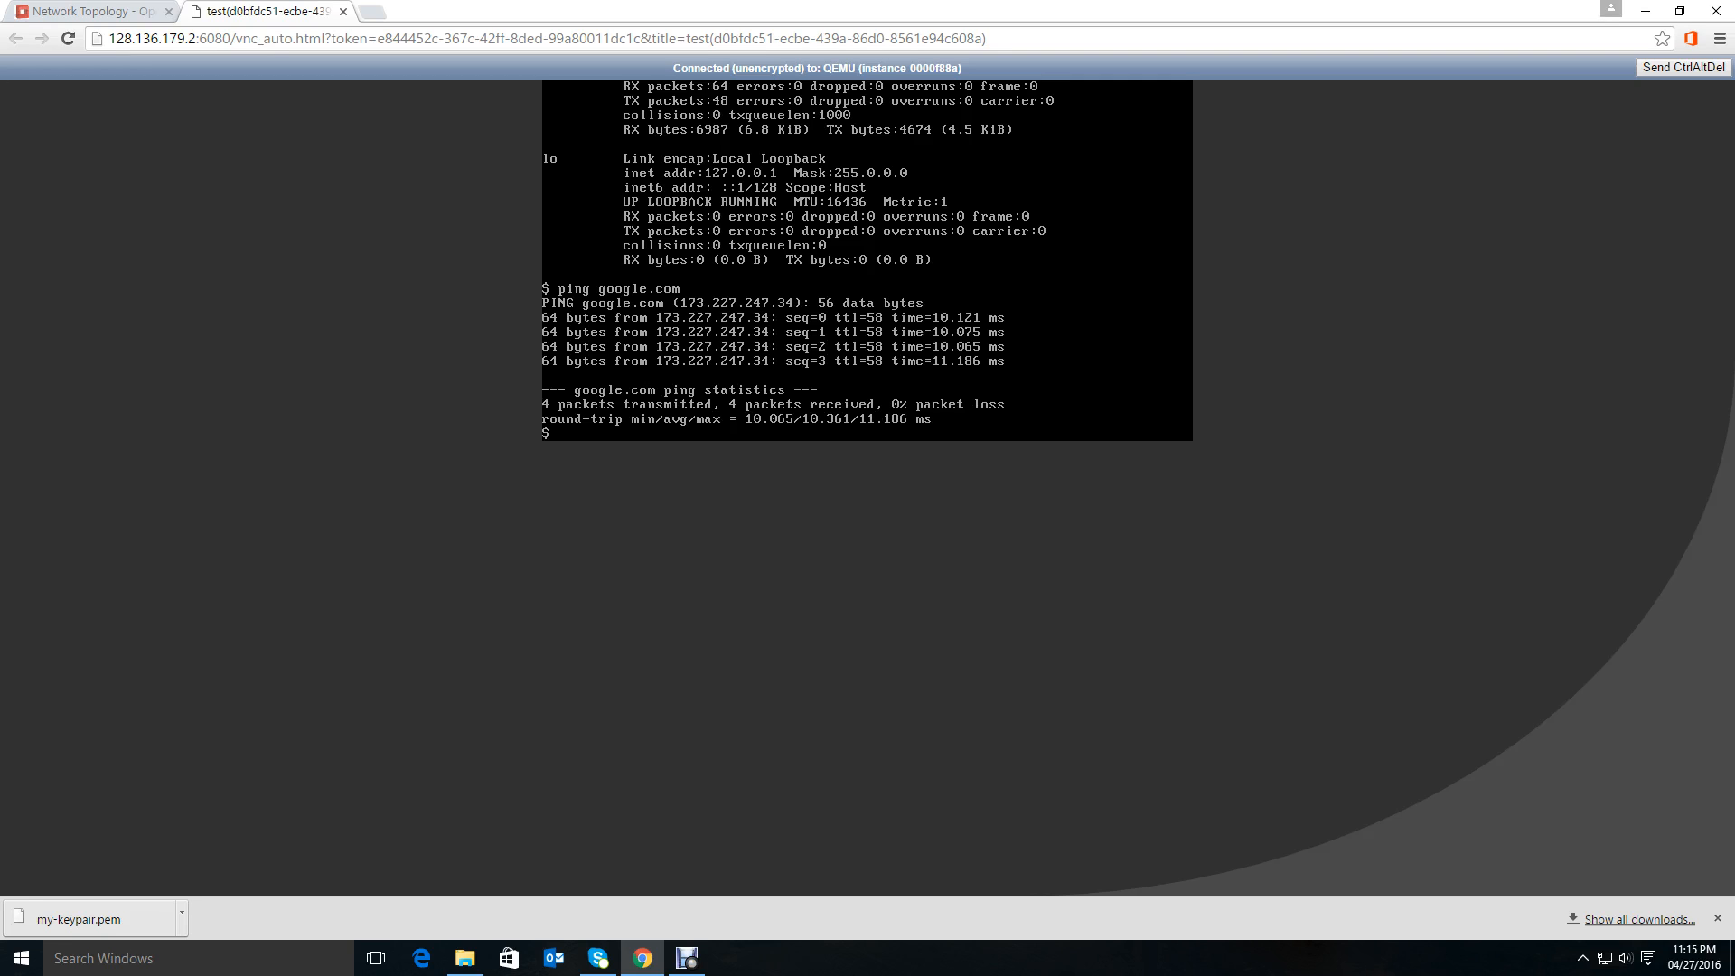
pyautogui.click(90, 11)
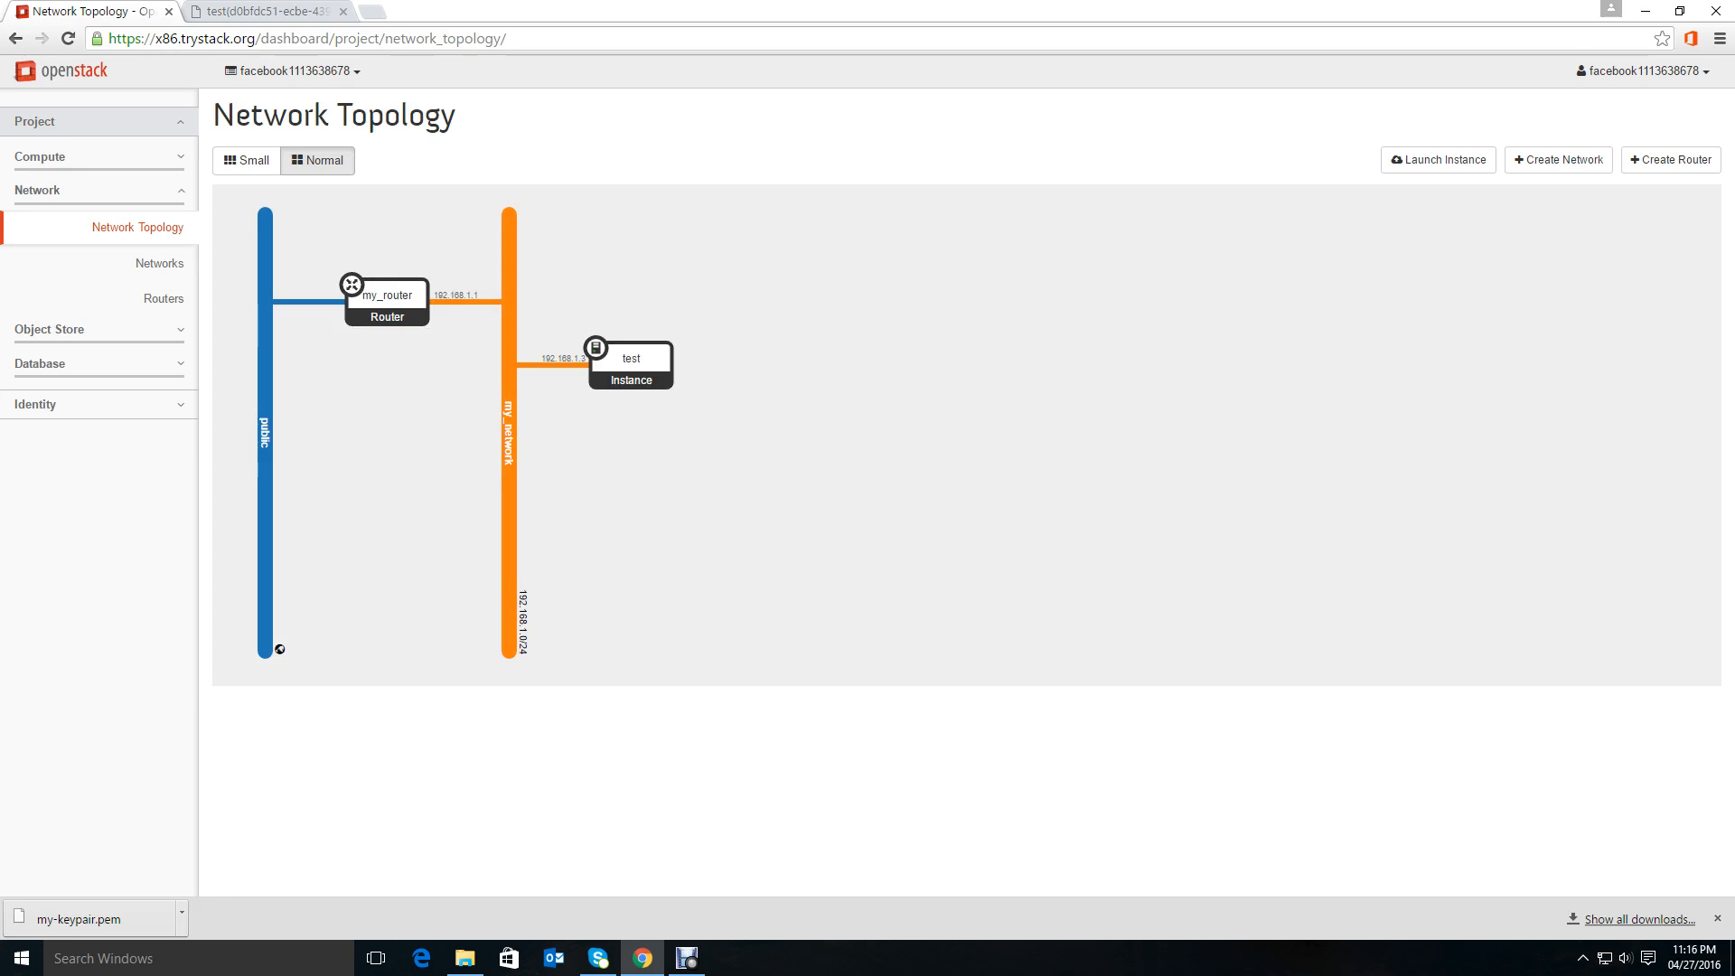
pyautogui.click(307, 11)
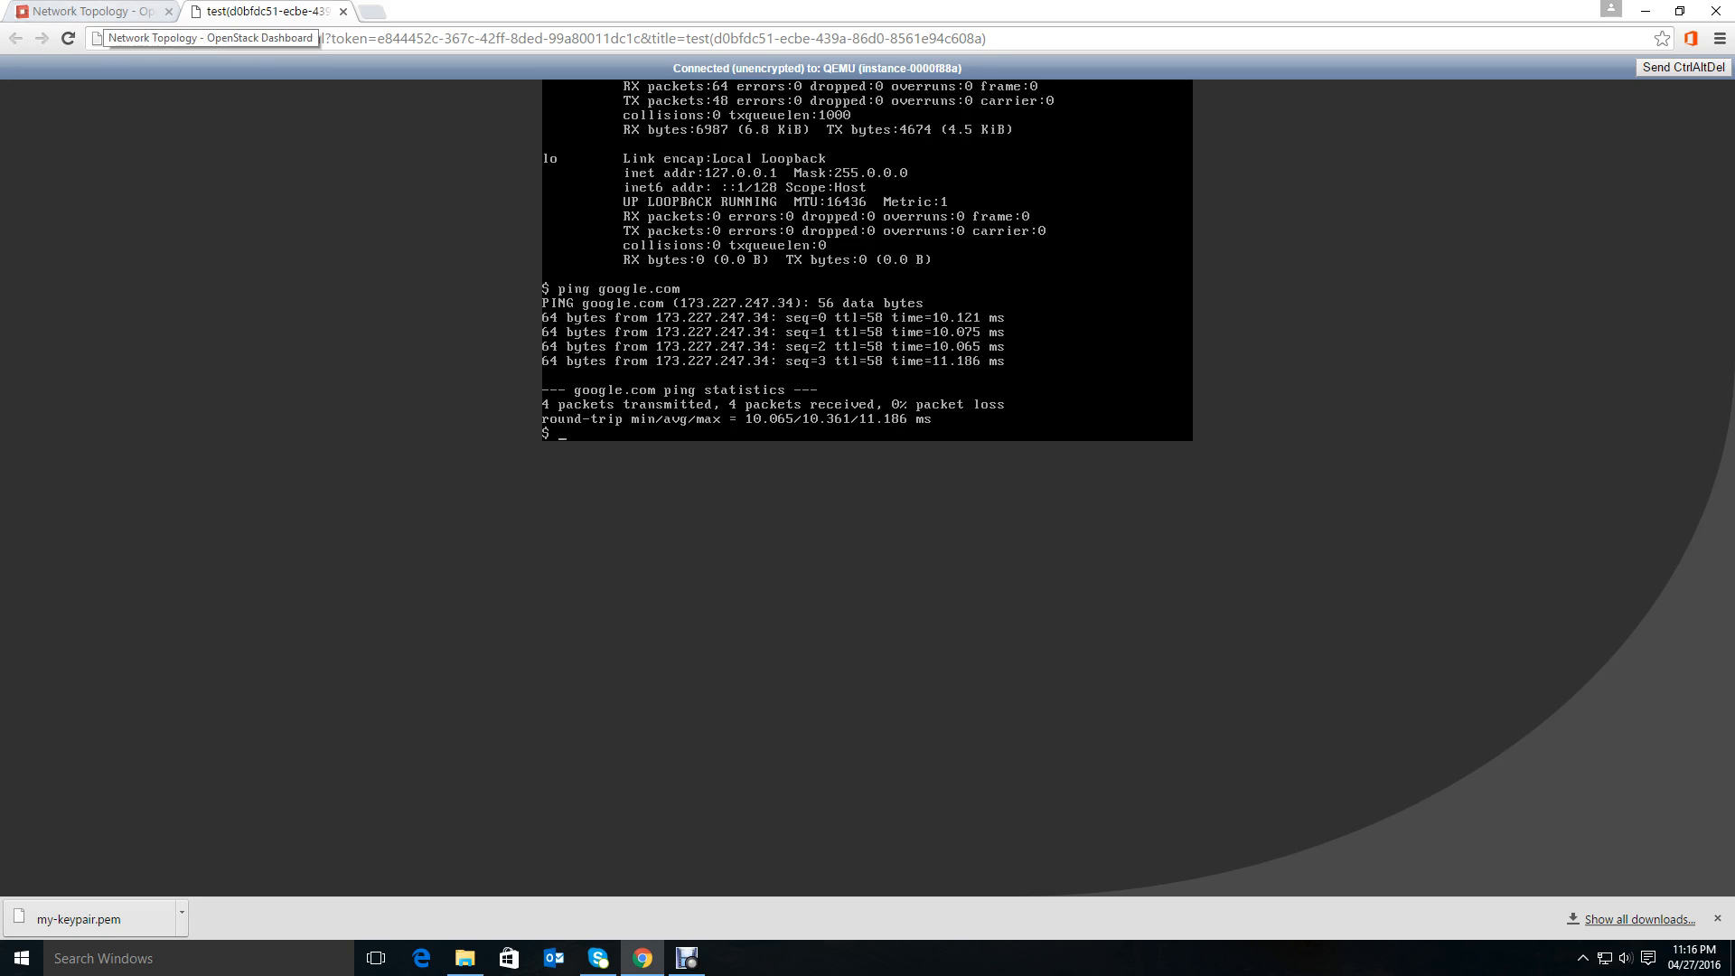
pyautogui.click(90, 11)
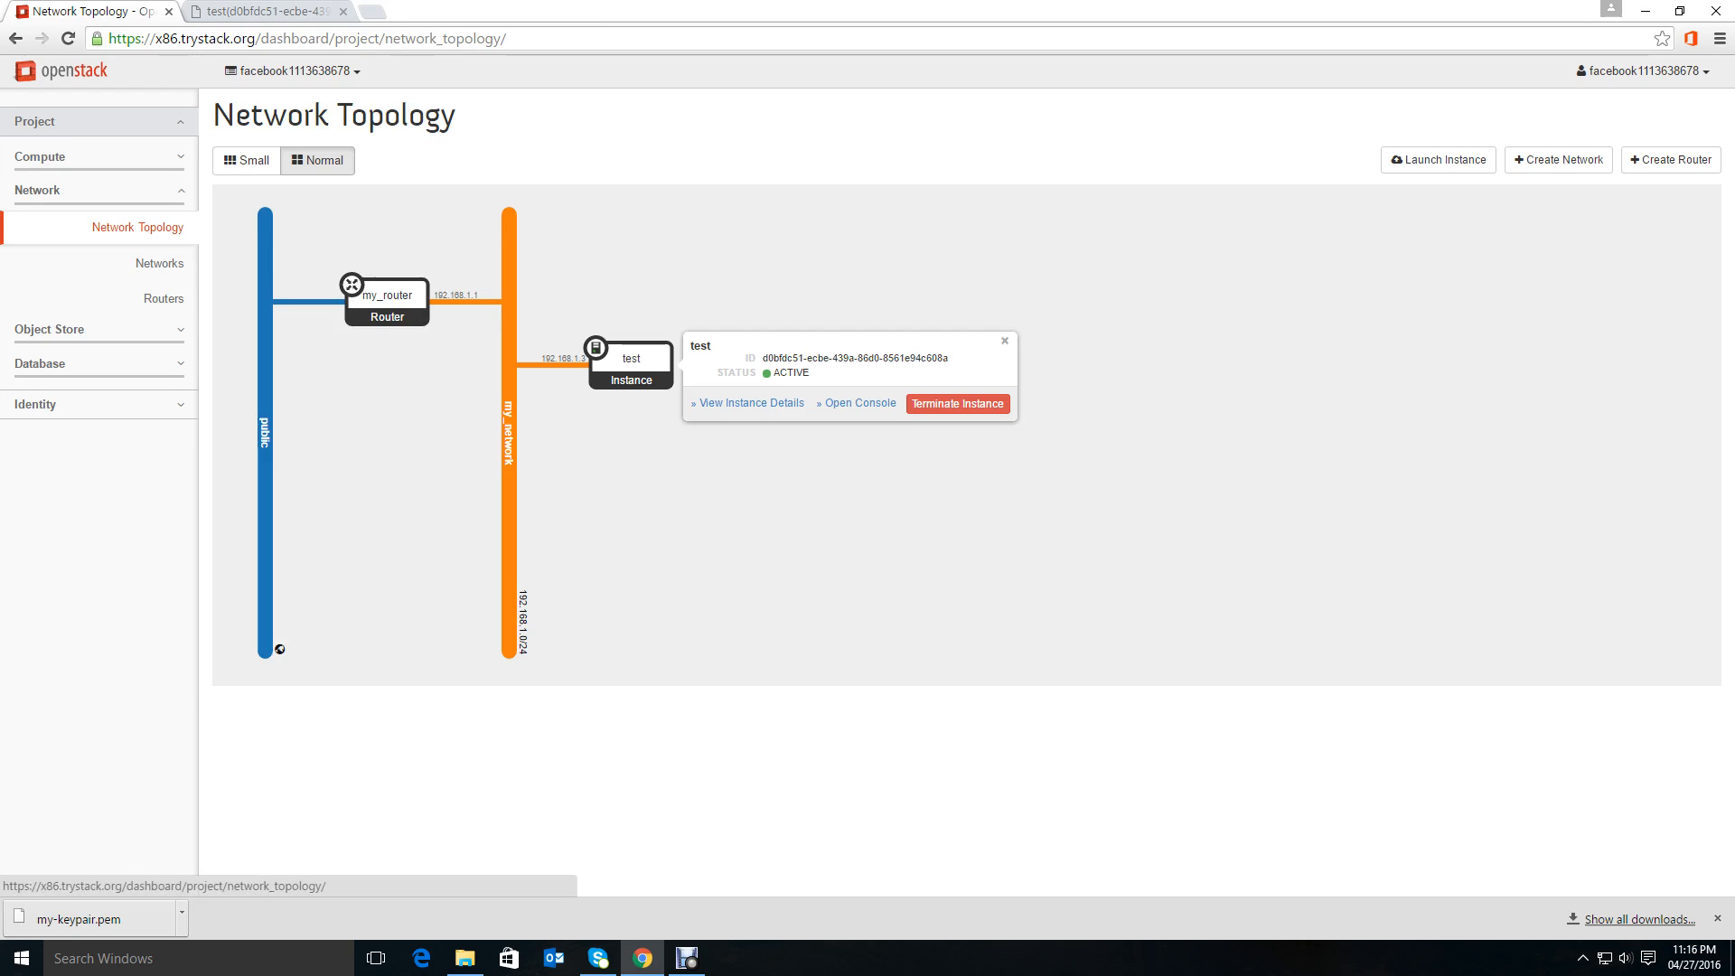
# Associate the floating IP 128.136.179.163 with the test instance's port from the Instances list.
pyautogui.click(117, 157)
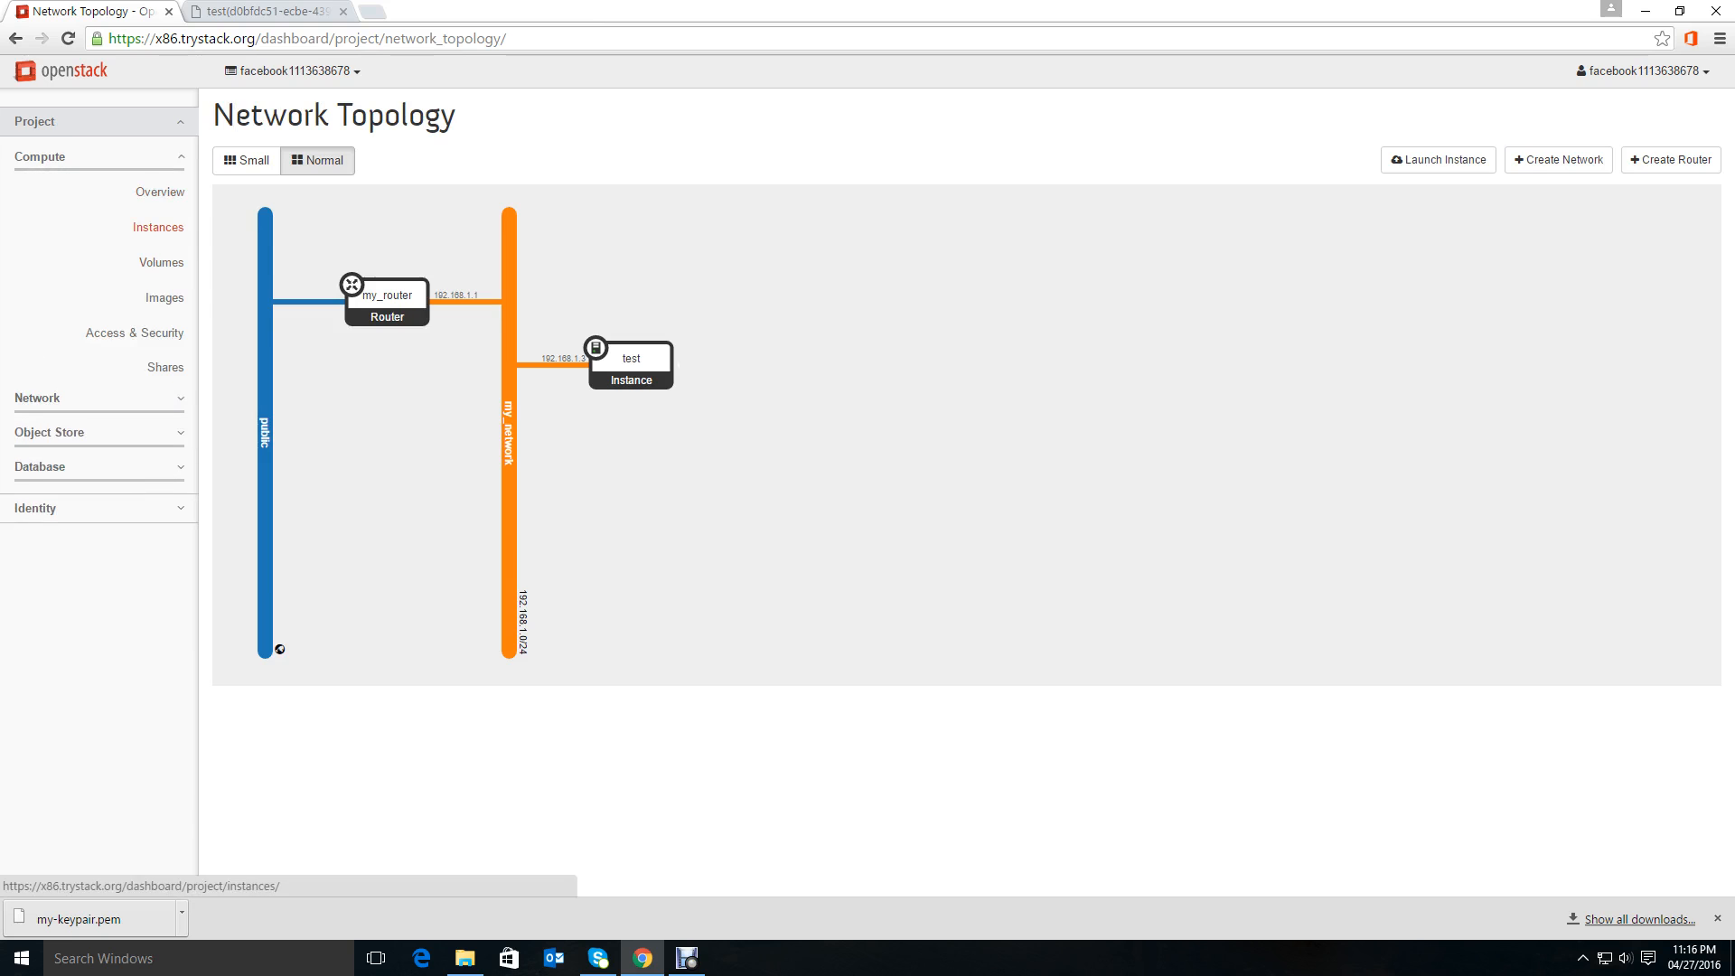
pyautogui.click(158, 227)
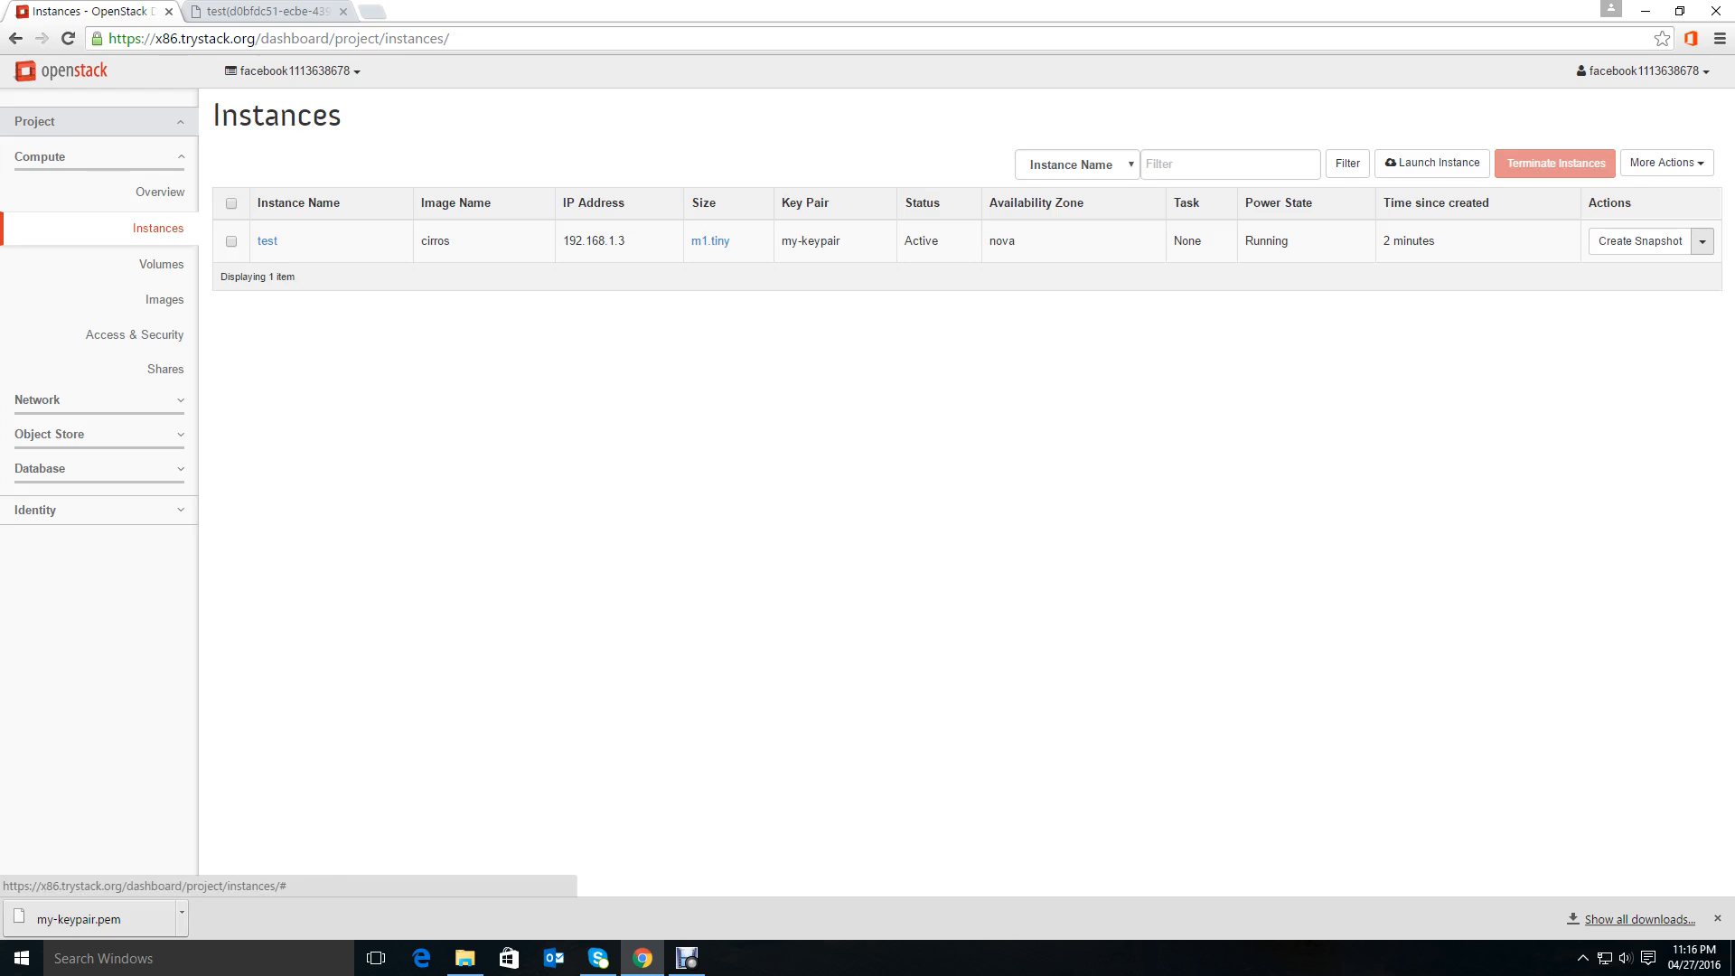
pyautogui.click(1702, 241)
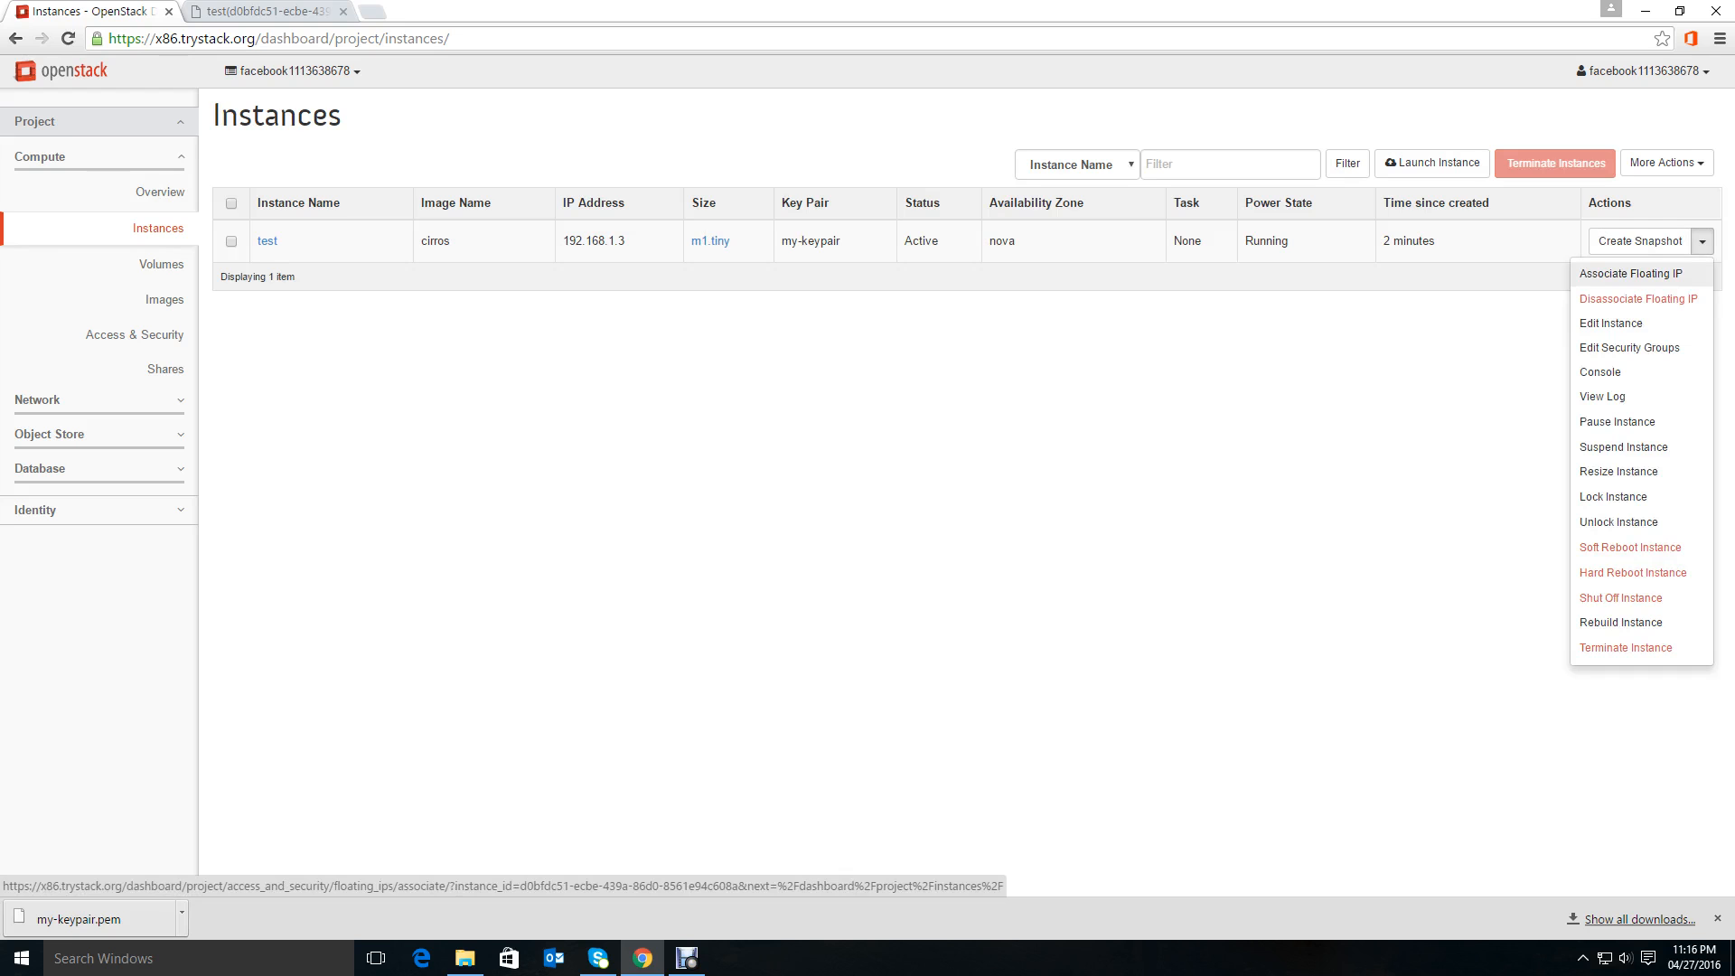
pyautogui.click(1631, 273)
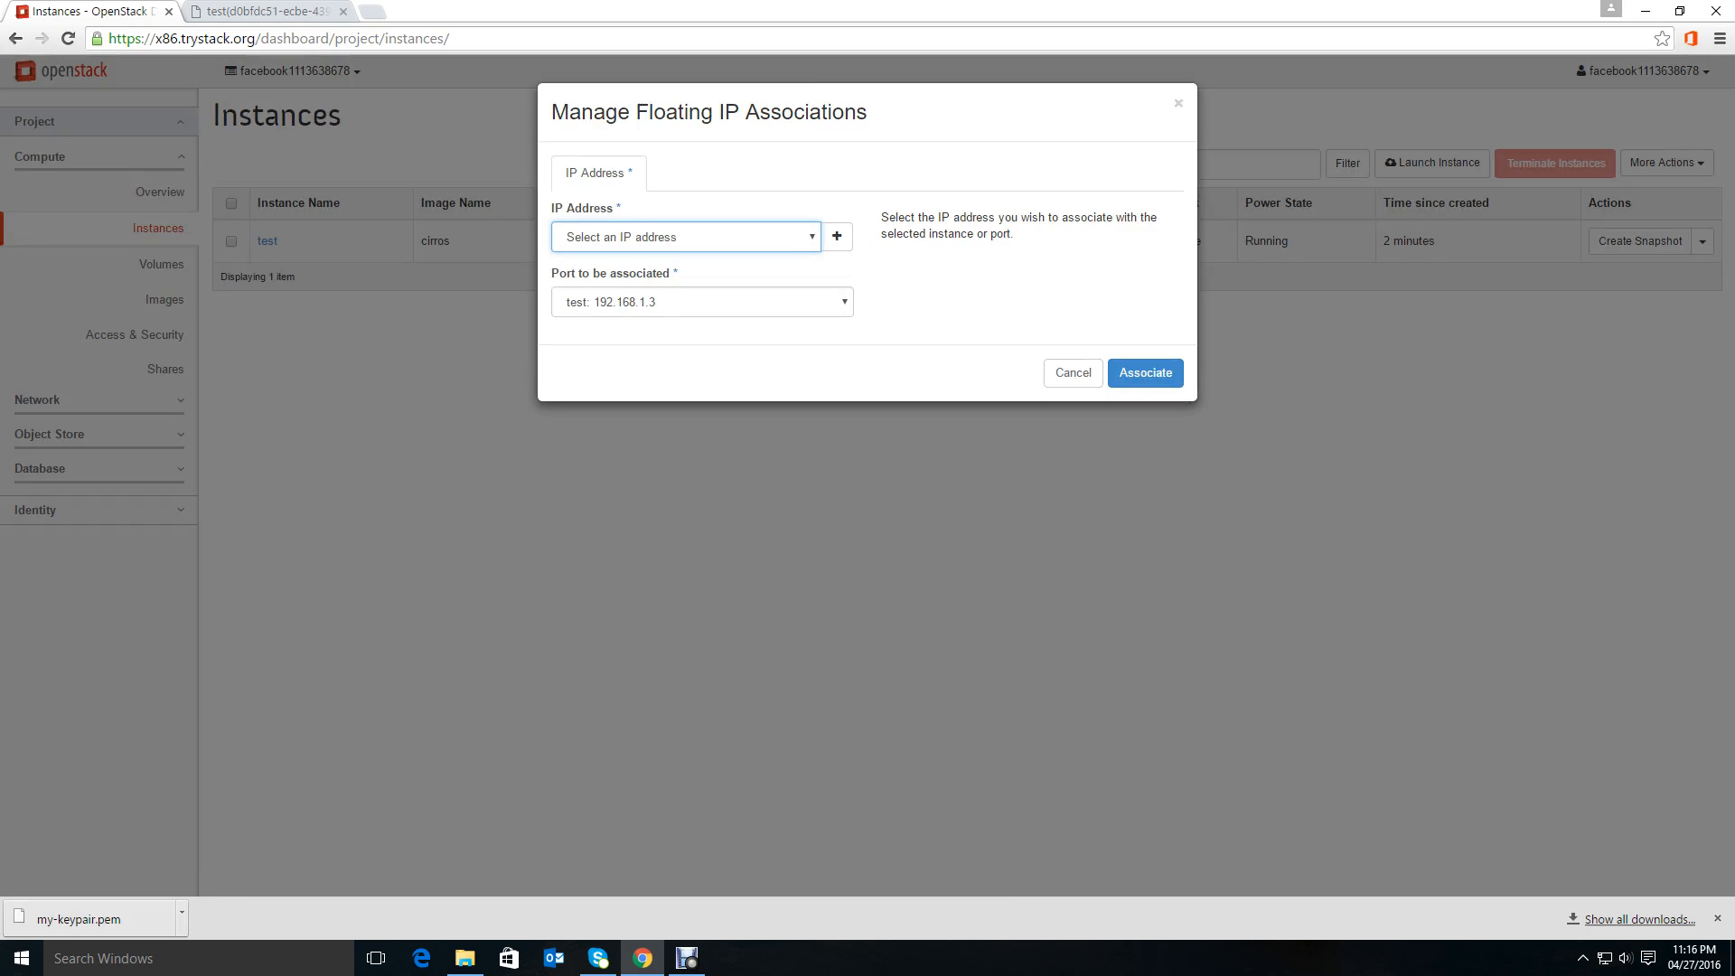
pyautogui.click(686, 237)
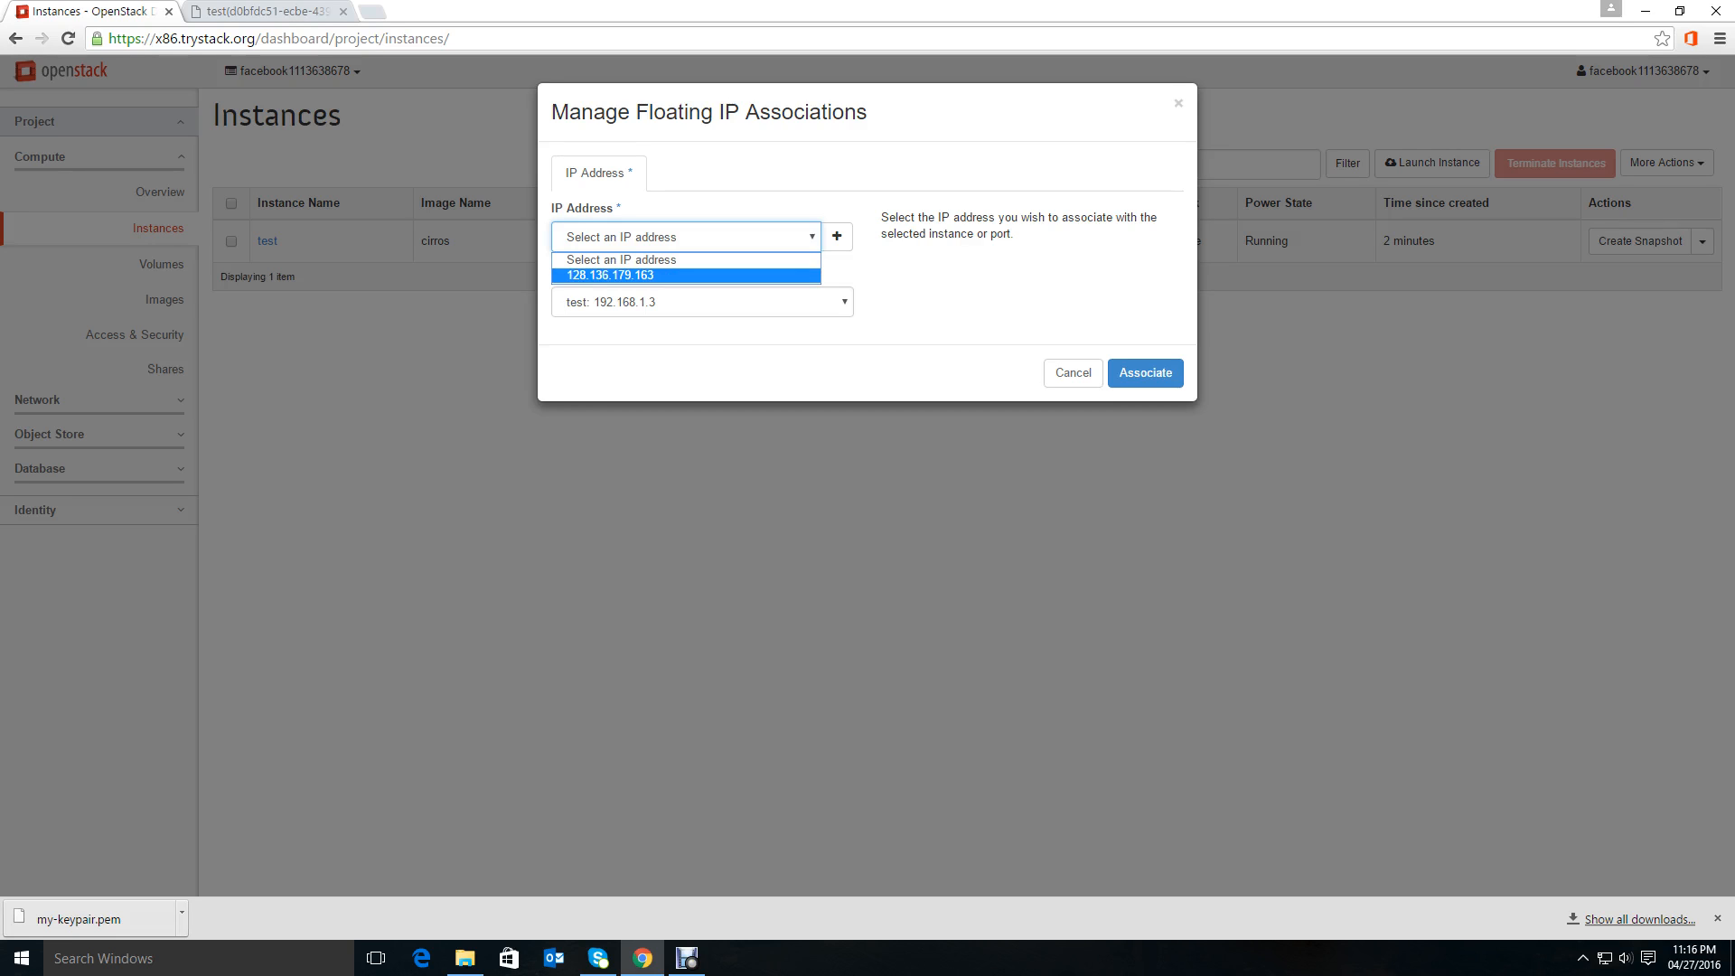
pyautogui.click(650, 275)
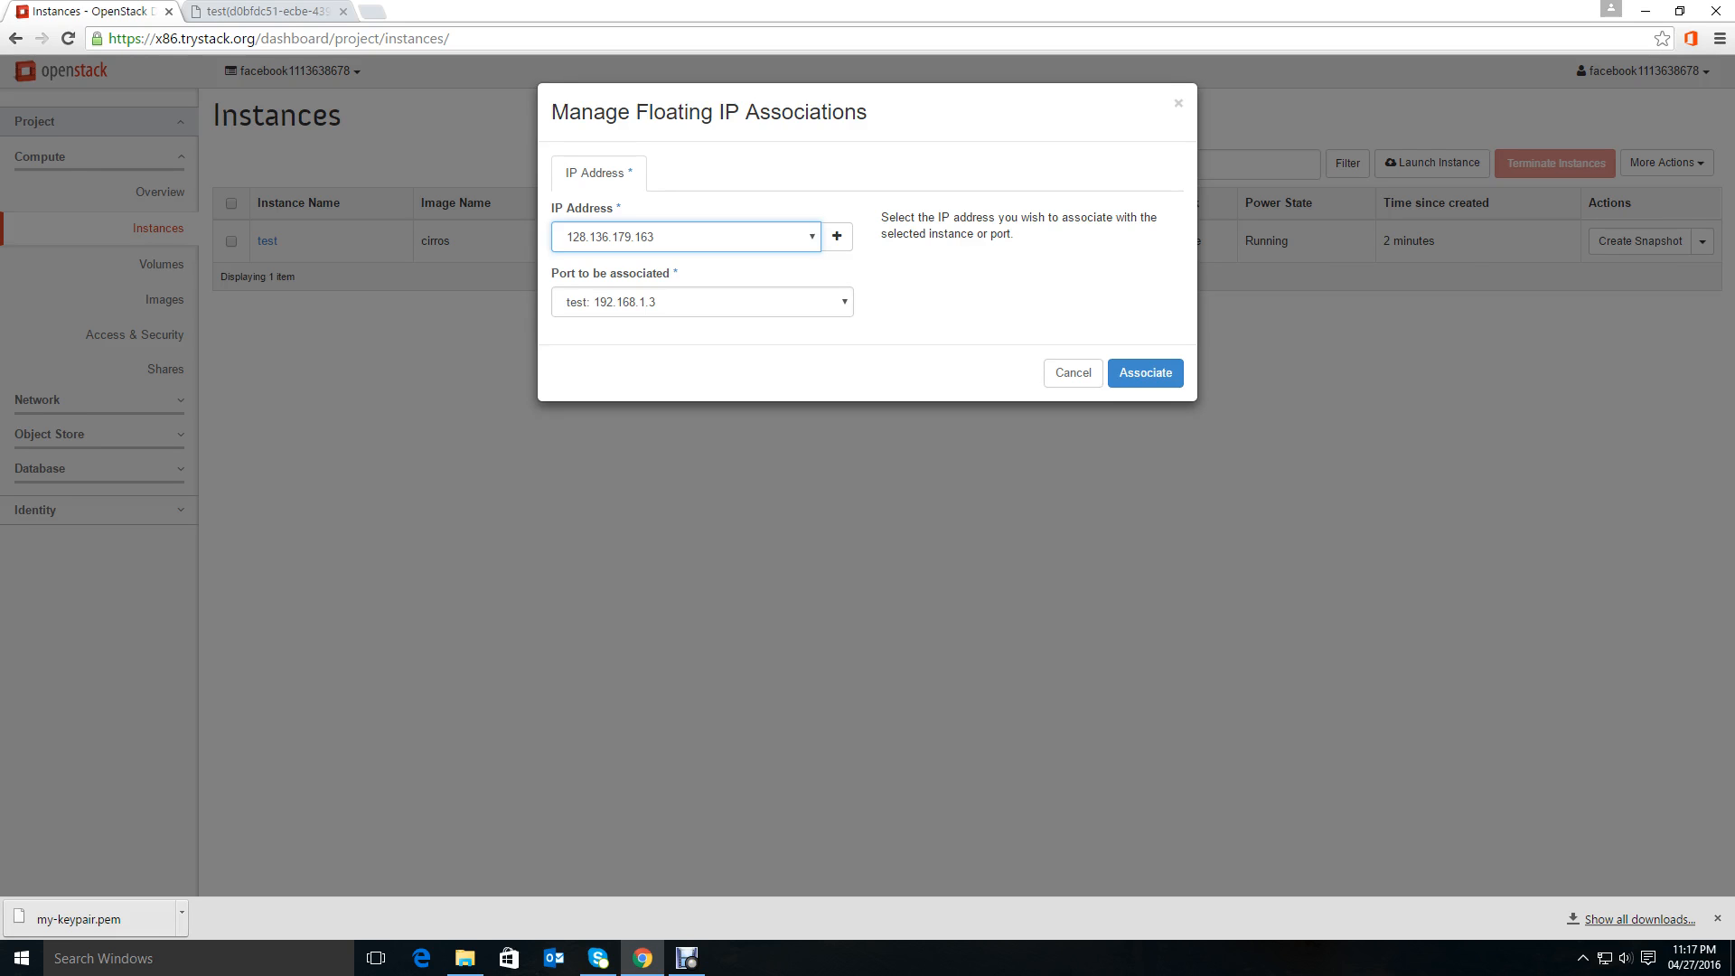
pyautogui.click(1145, 372)
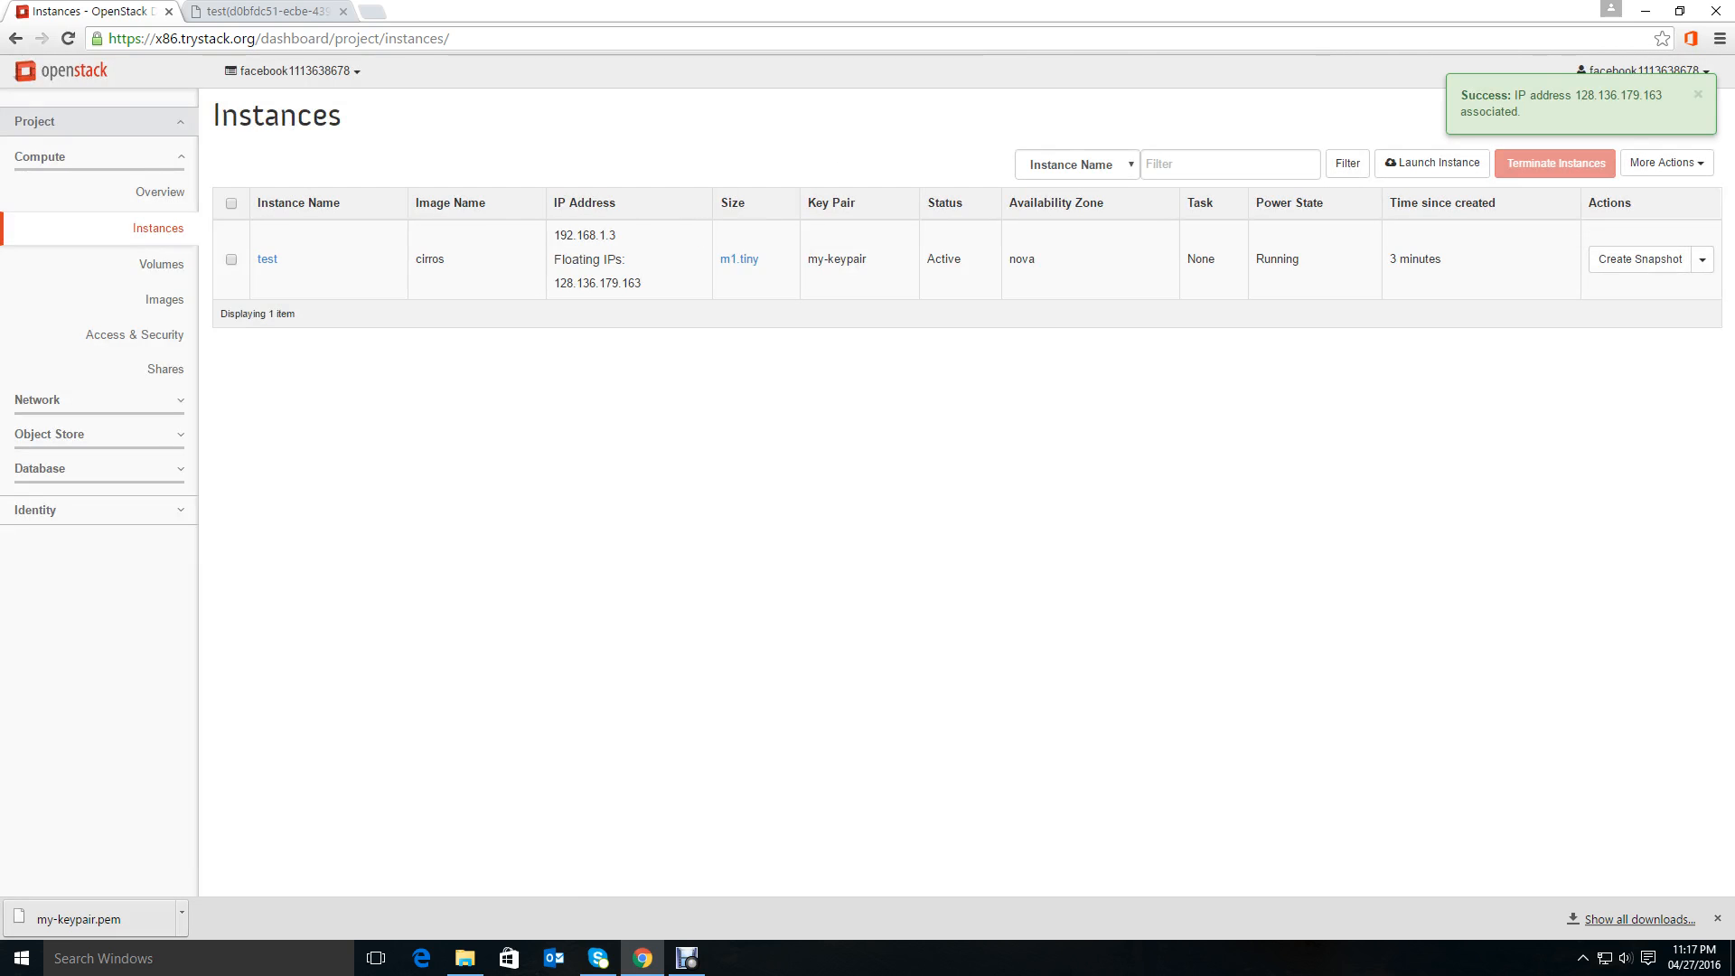
# Select the test instance's fixed and floating IP addresses in the Instances table.
pyautogui.moveTo(553, 235); pyautogui.dragTo(616, 235)
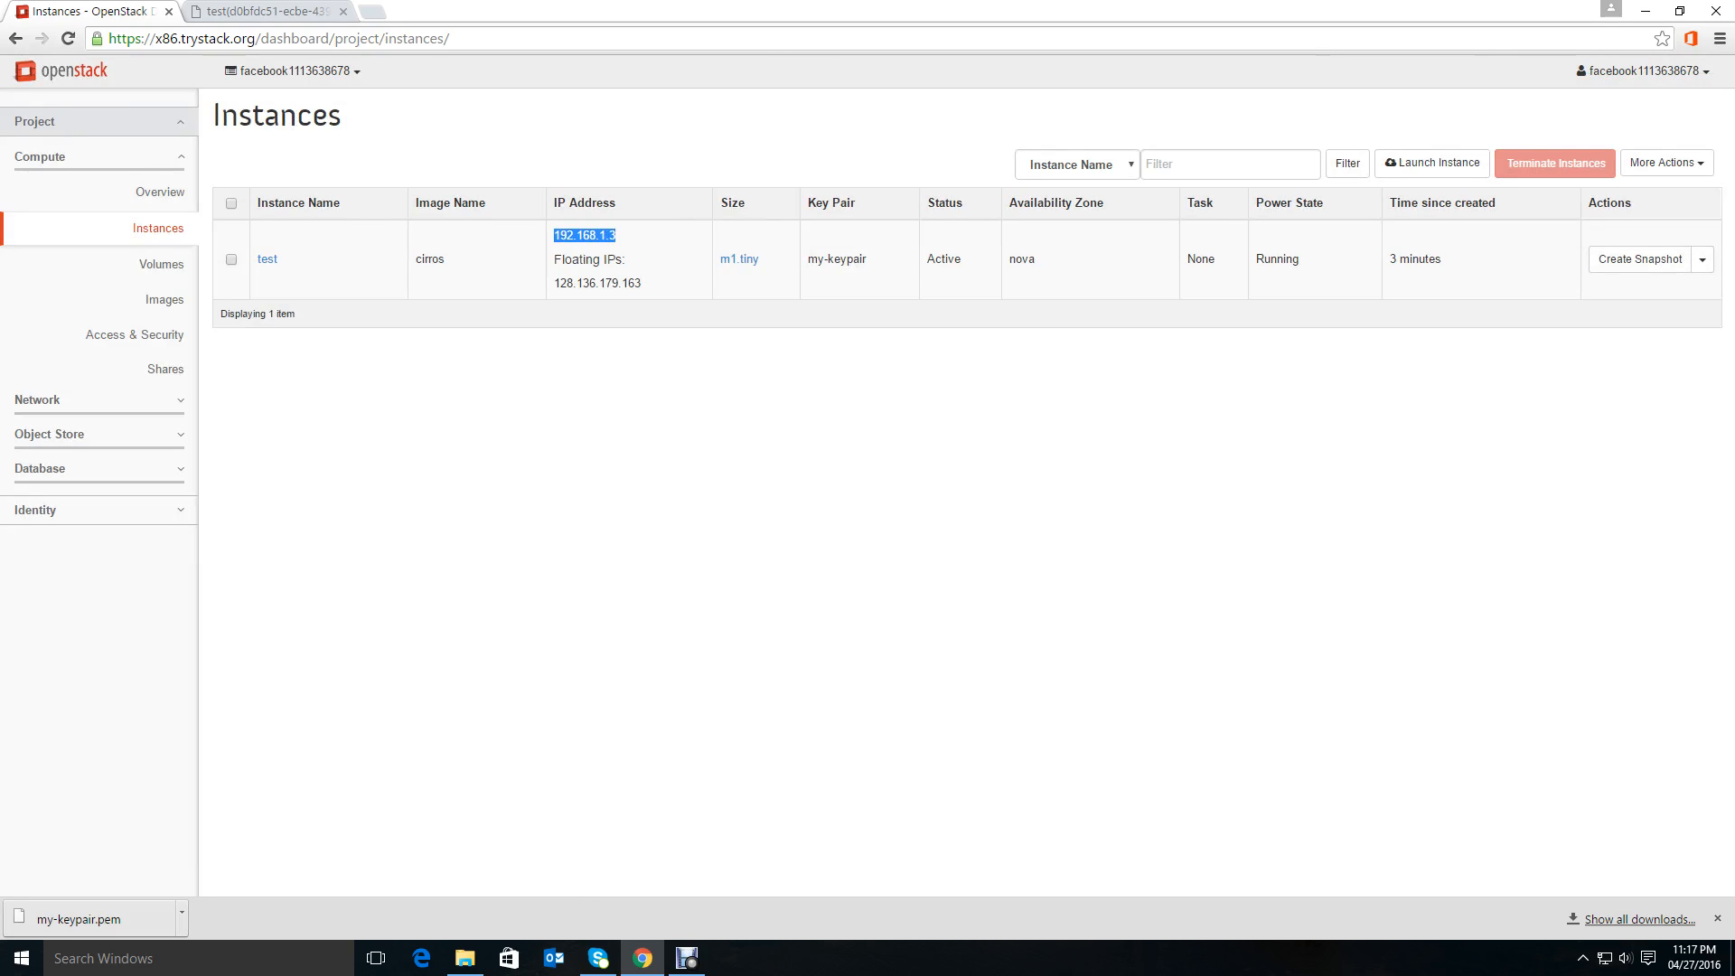
pyautogui.click(554, 283)
pyautogui.moveTo(553, 235); pyautogui.dragTo(615, 235)
pyautogui.click(623, 242)
pyautogui.moveTo(553, 283); pyautogui.dragTo(641, 283)
pyautogui.click(646, 284)
# Open a Windows Command Prompt and reposition its window over the dashboard.
pyautogui.click(104, 958)
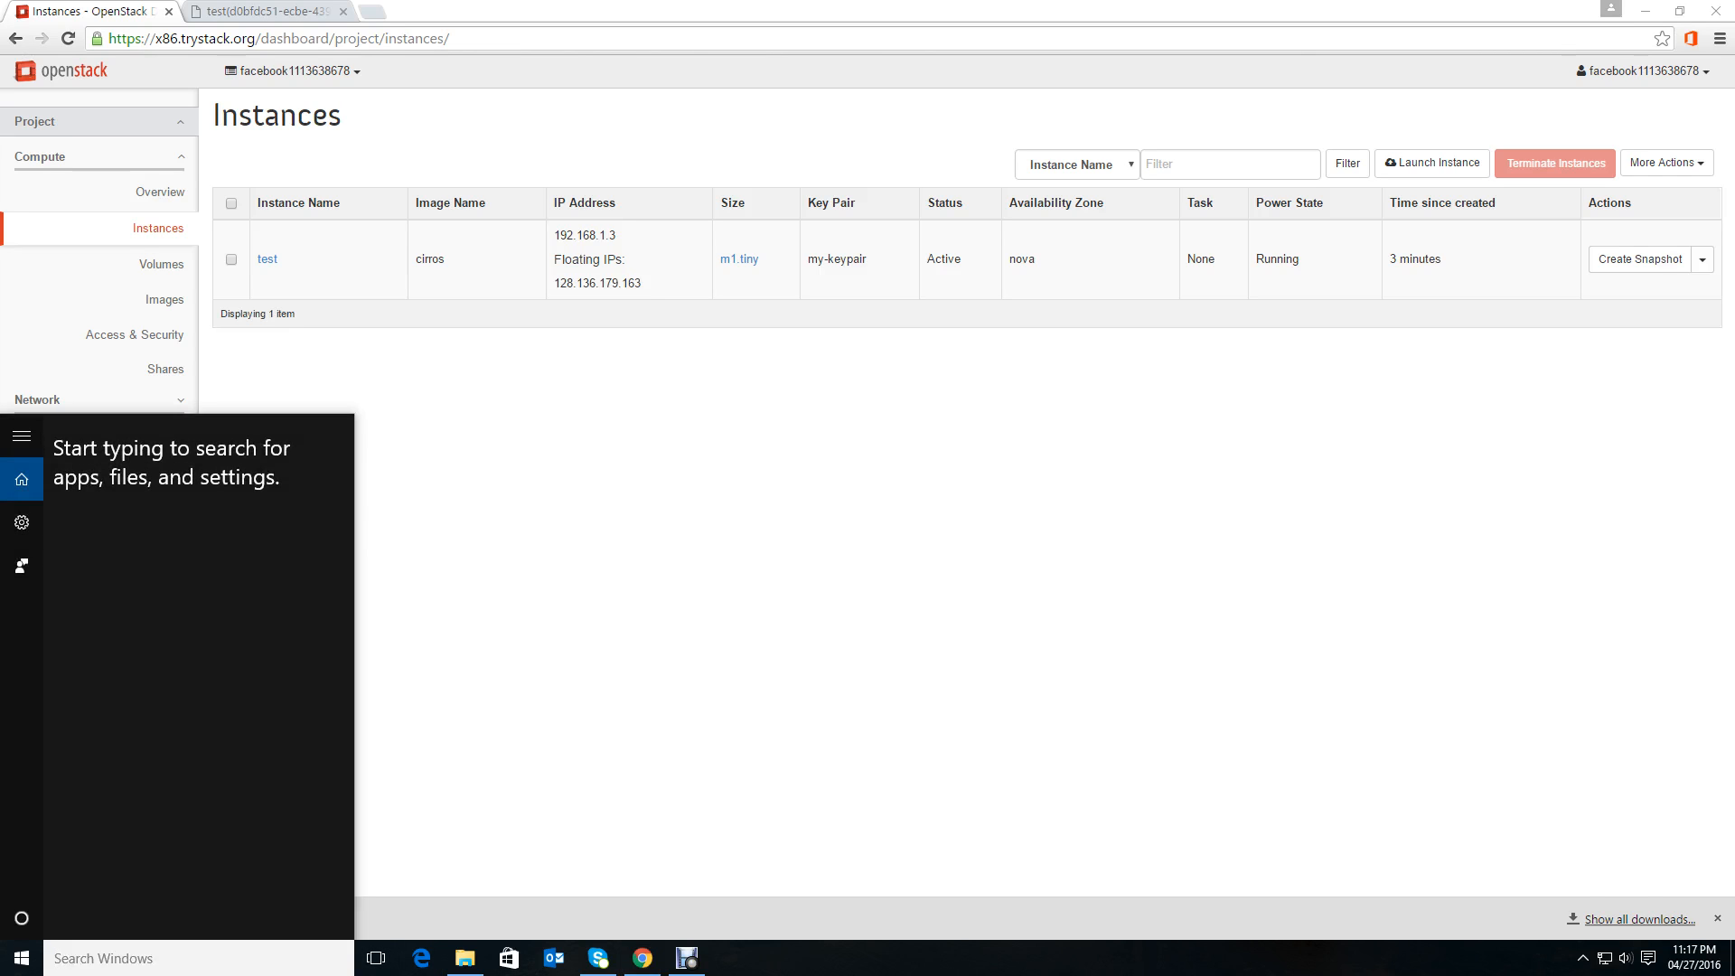
pyautogui.write('cmd')
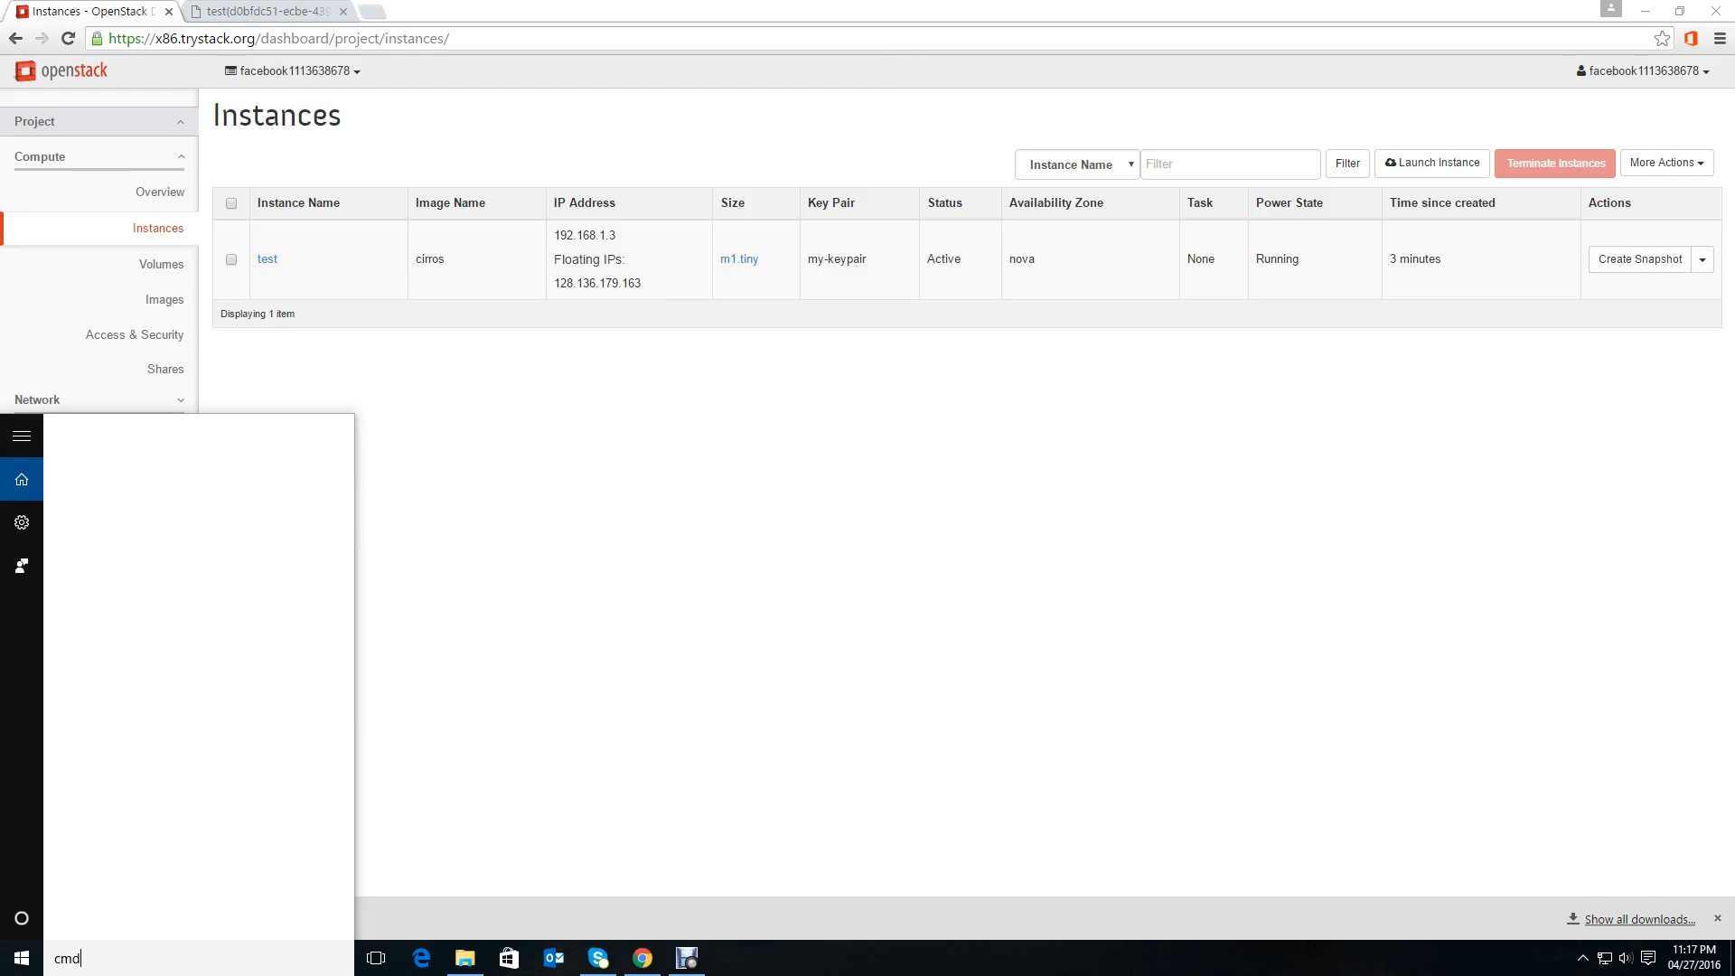
pyautogui.press('Return')
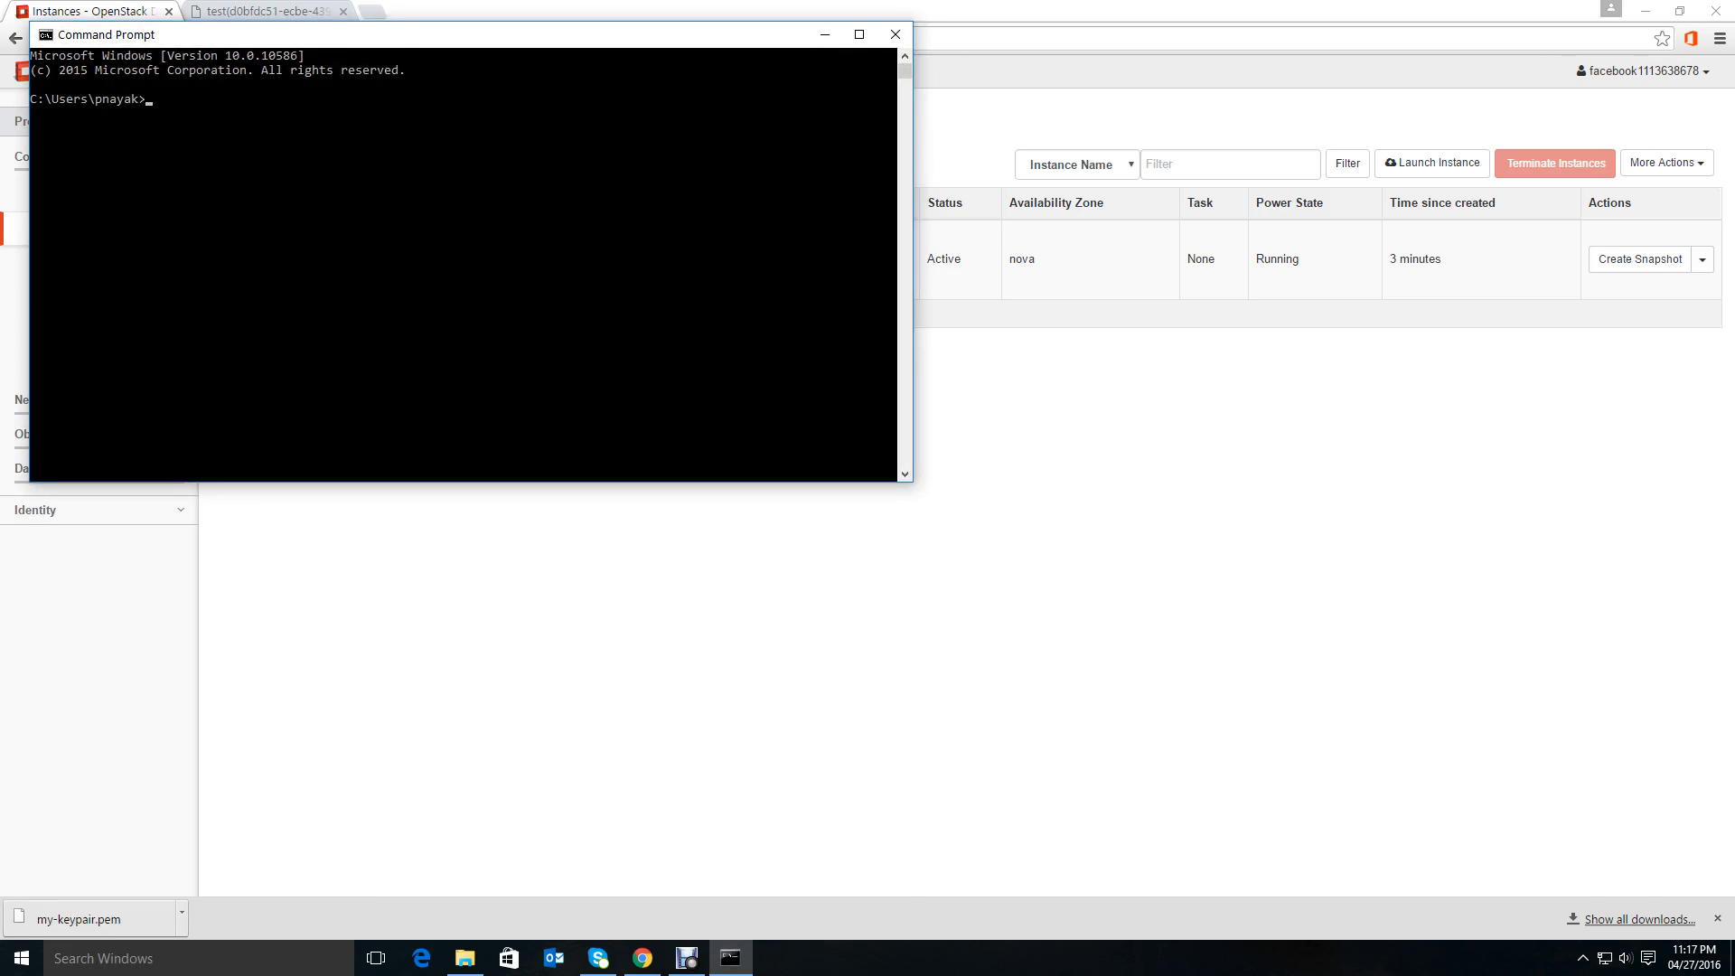
pyautogui.moveTo(433, 34); pyautogui.dragTo(842, 381)
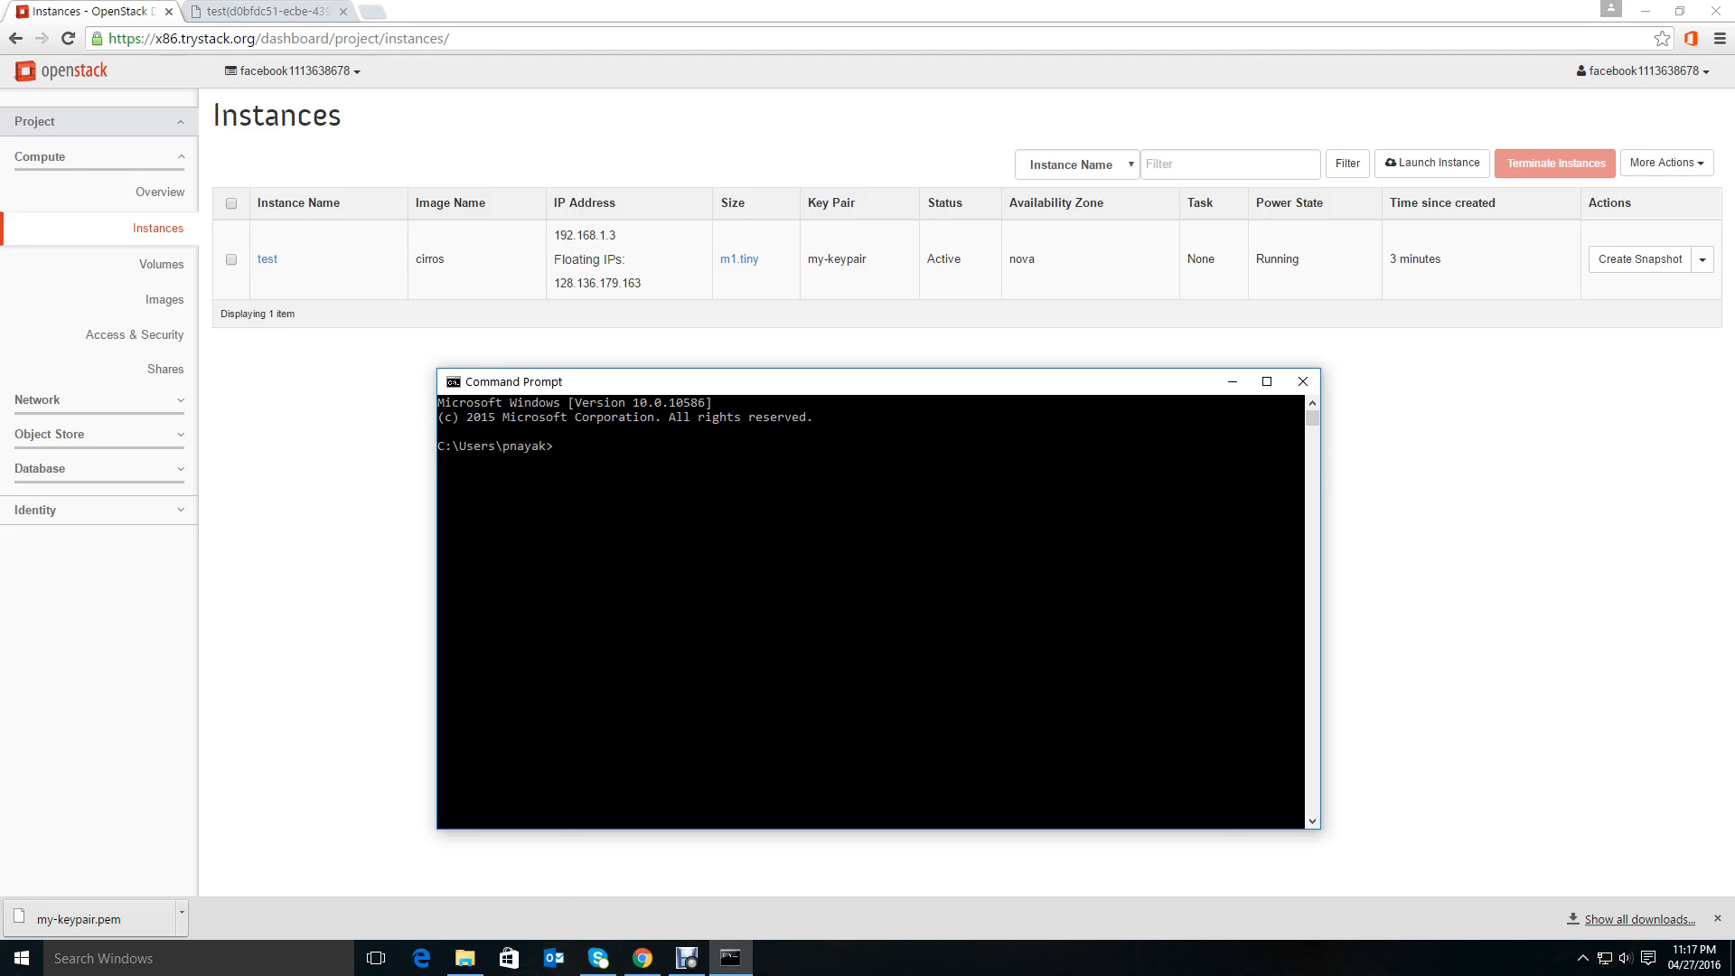
pyautogui.moveTo(723, 382); pyautogui.dragTo(647, 391)
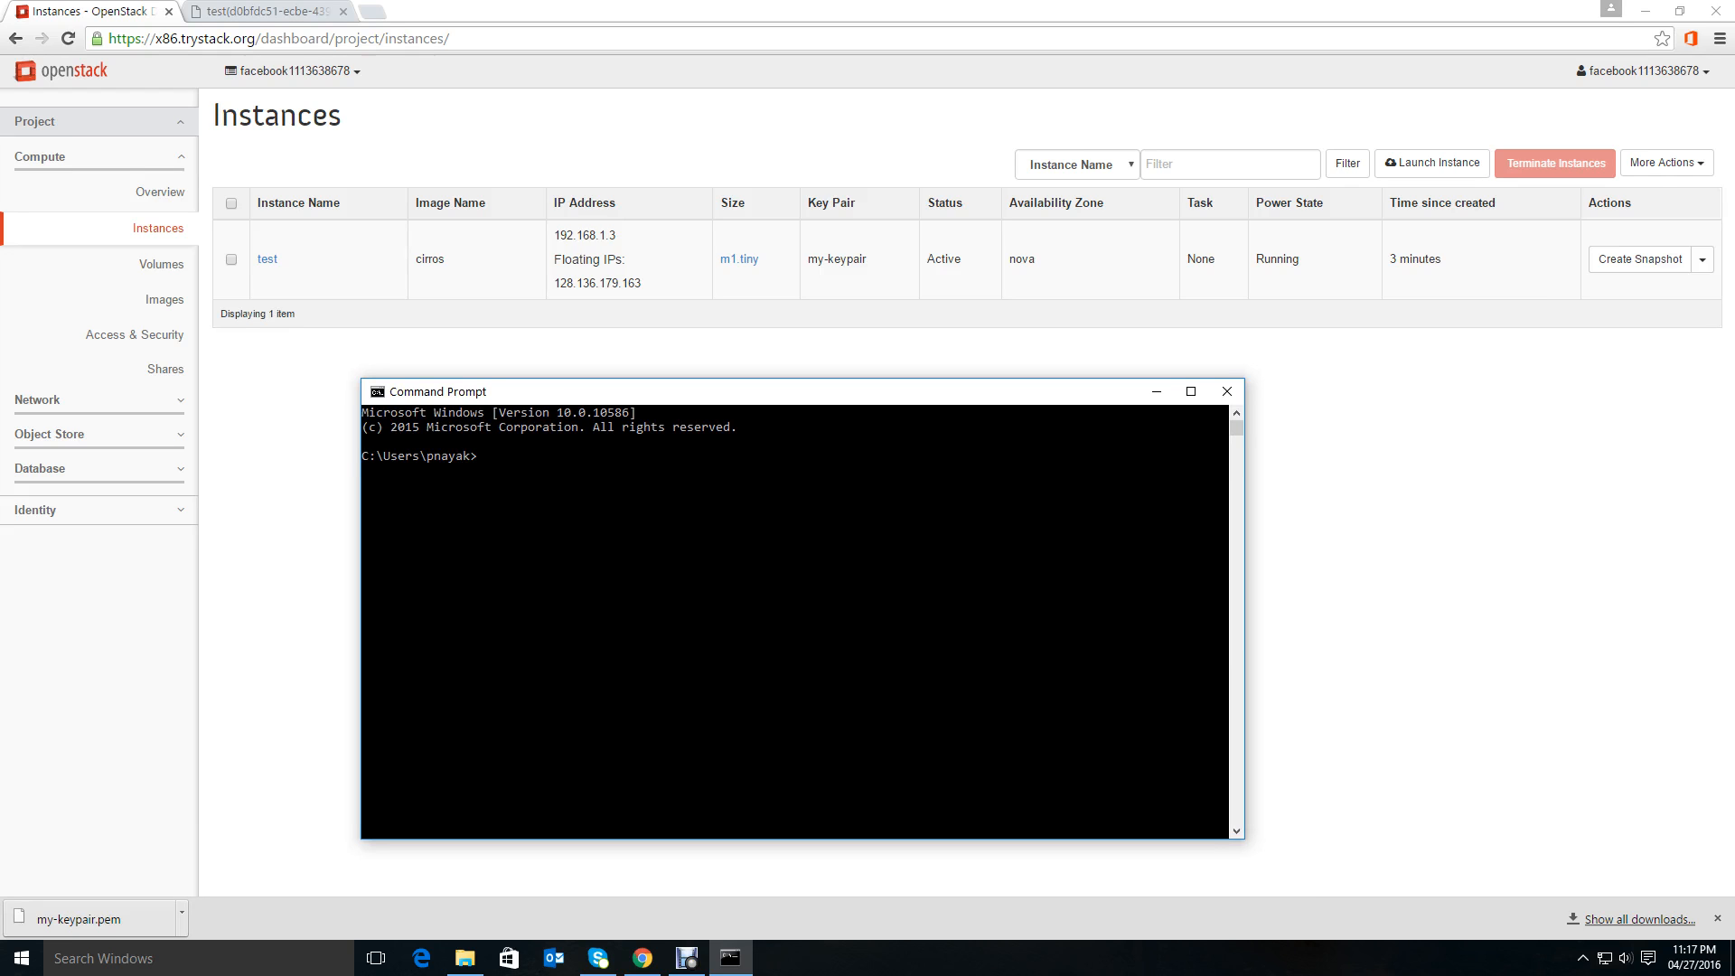
pyautogui.moveTo(647, 391); pyautogui.dragTo(637, 384)
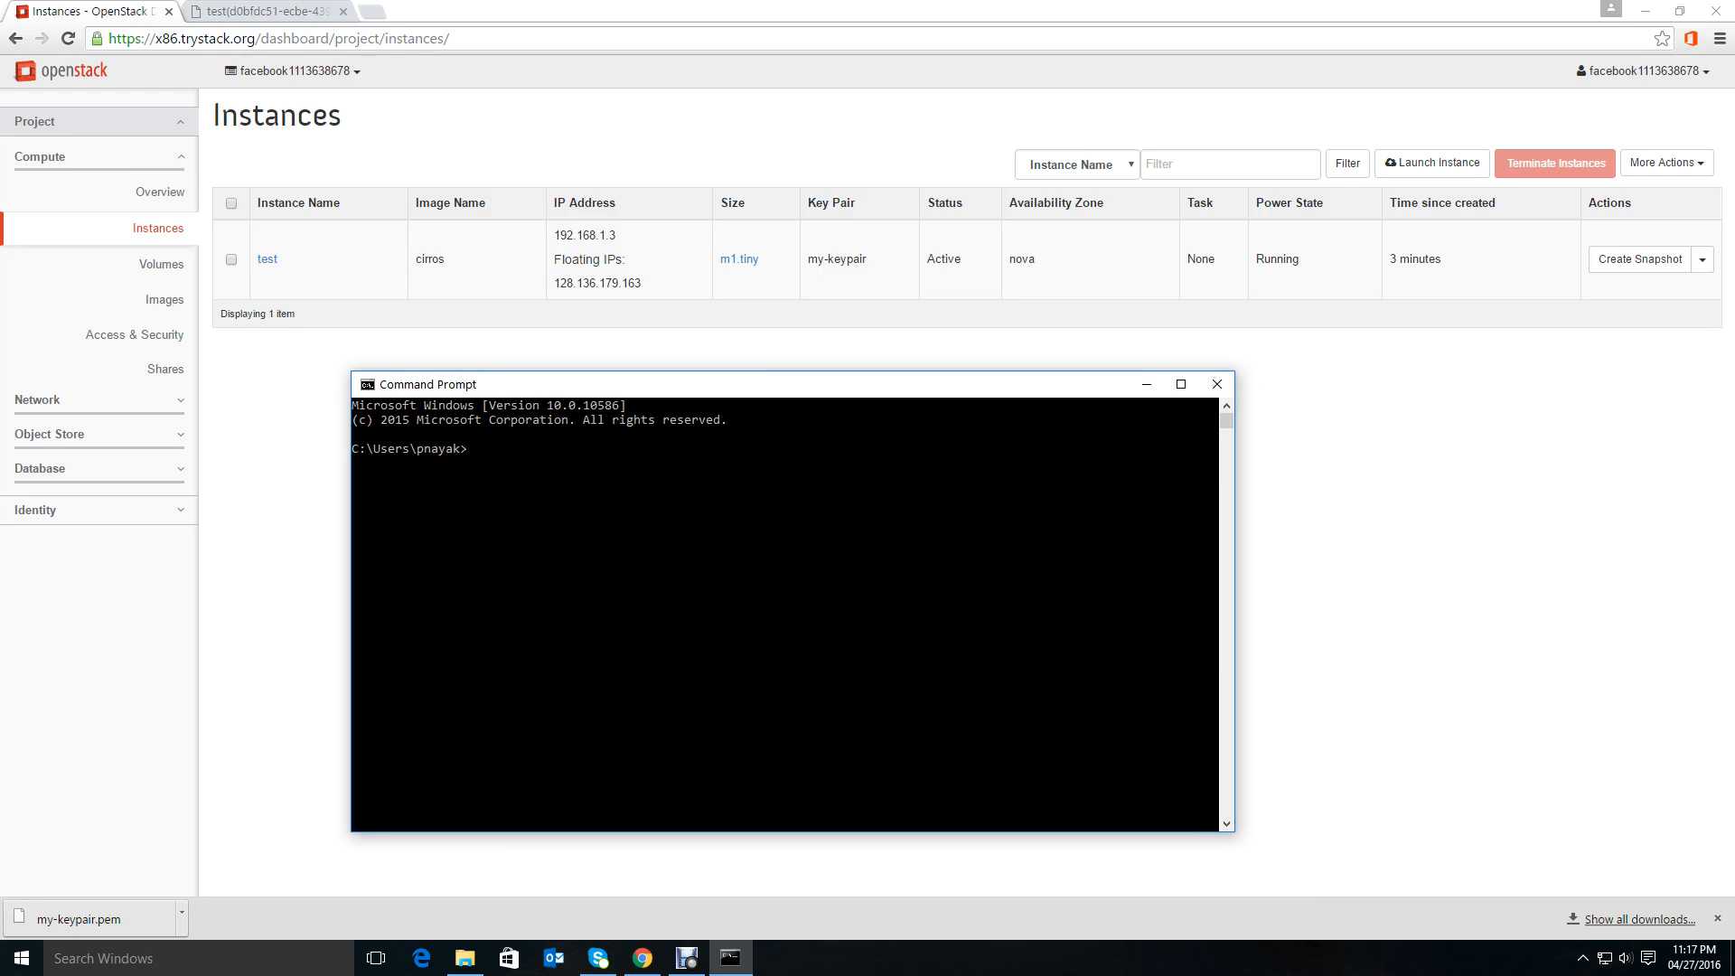
pyautogui.click(1645, 11)
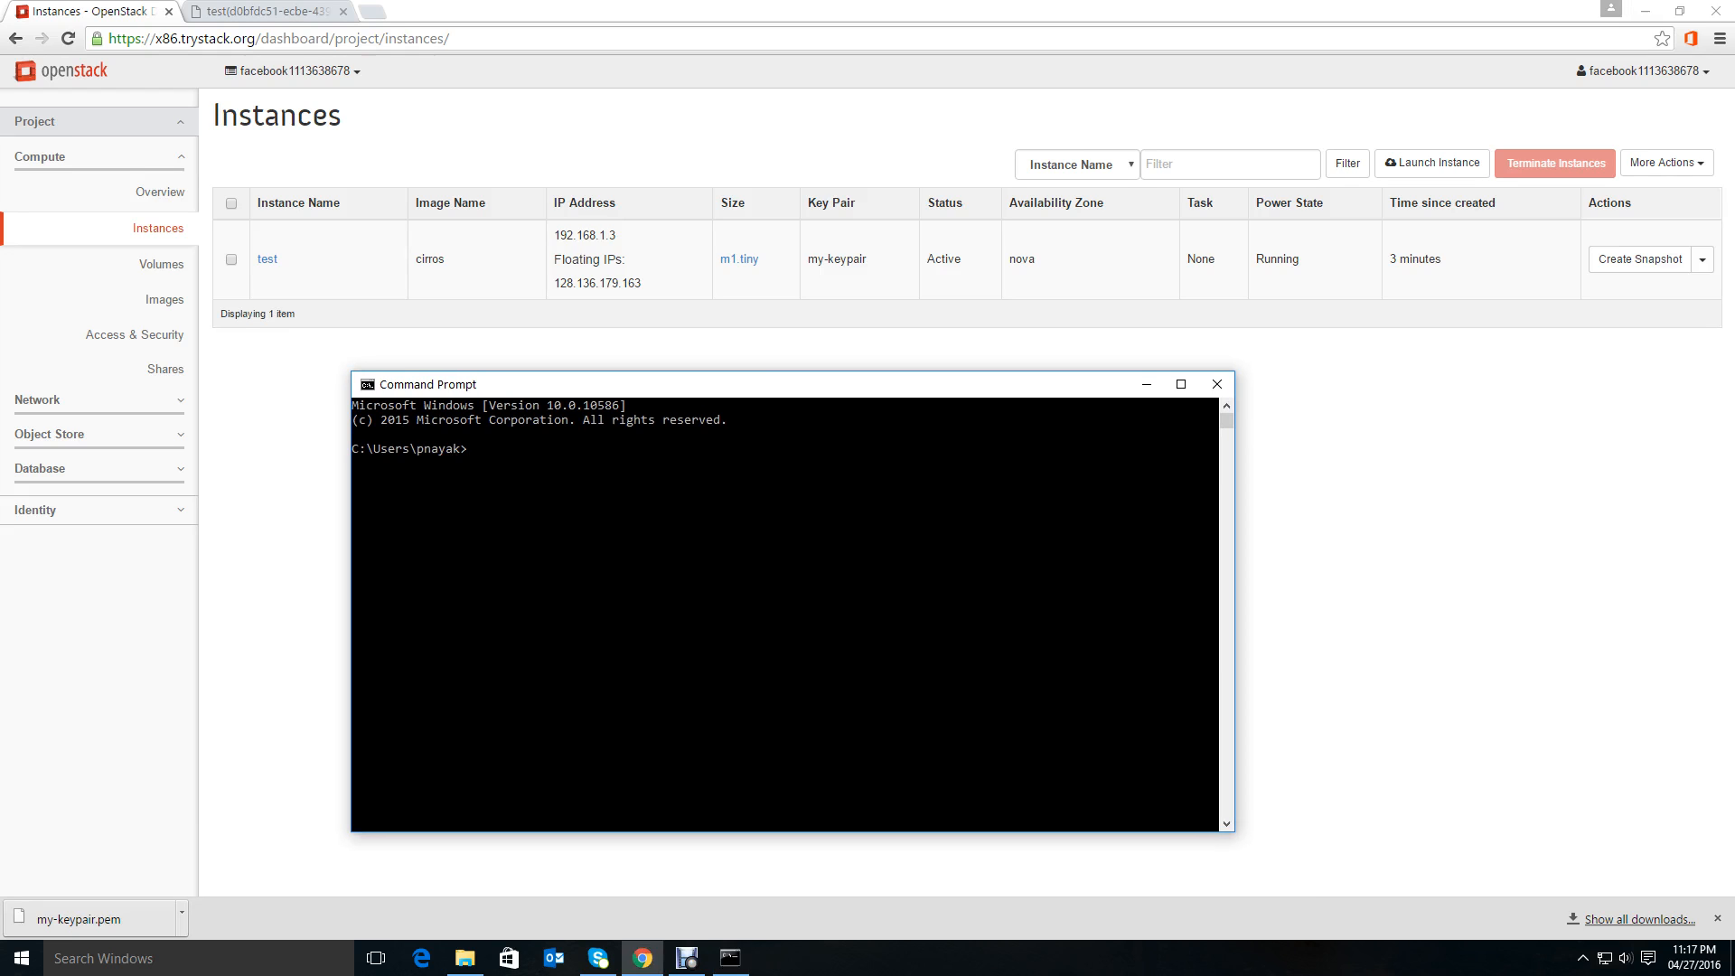
pyautogui.moveTo(824, 264)
pyautogui.mouseDown()
pyautogui.moveTo(845, 223)
pyautogui.moveTo(816, 261)
pyautogui.mouseUp()
pyautogui.click(850, 425)
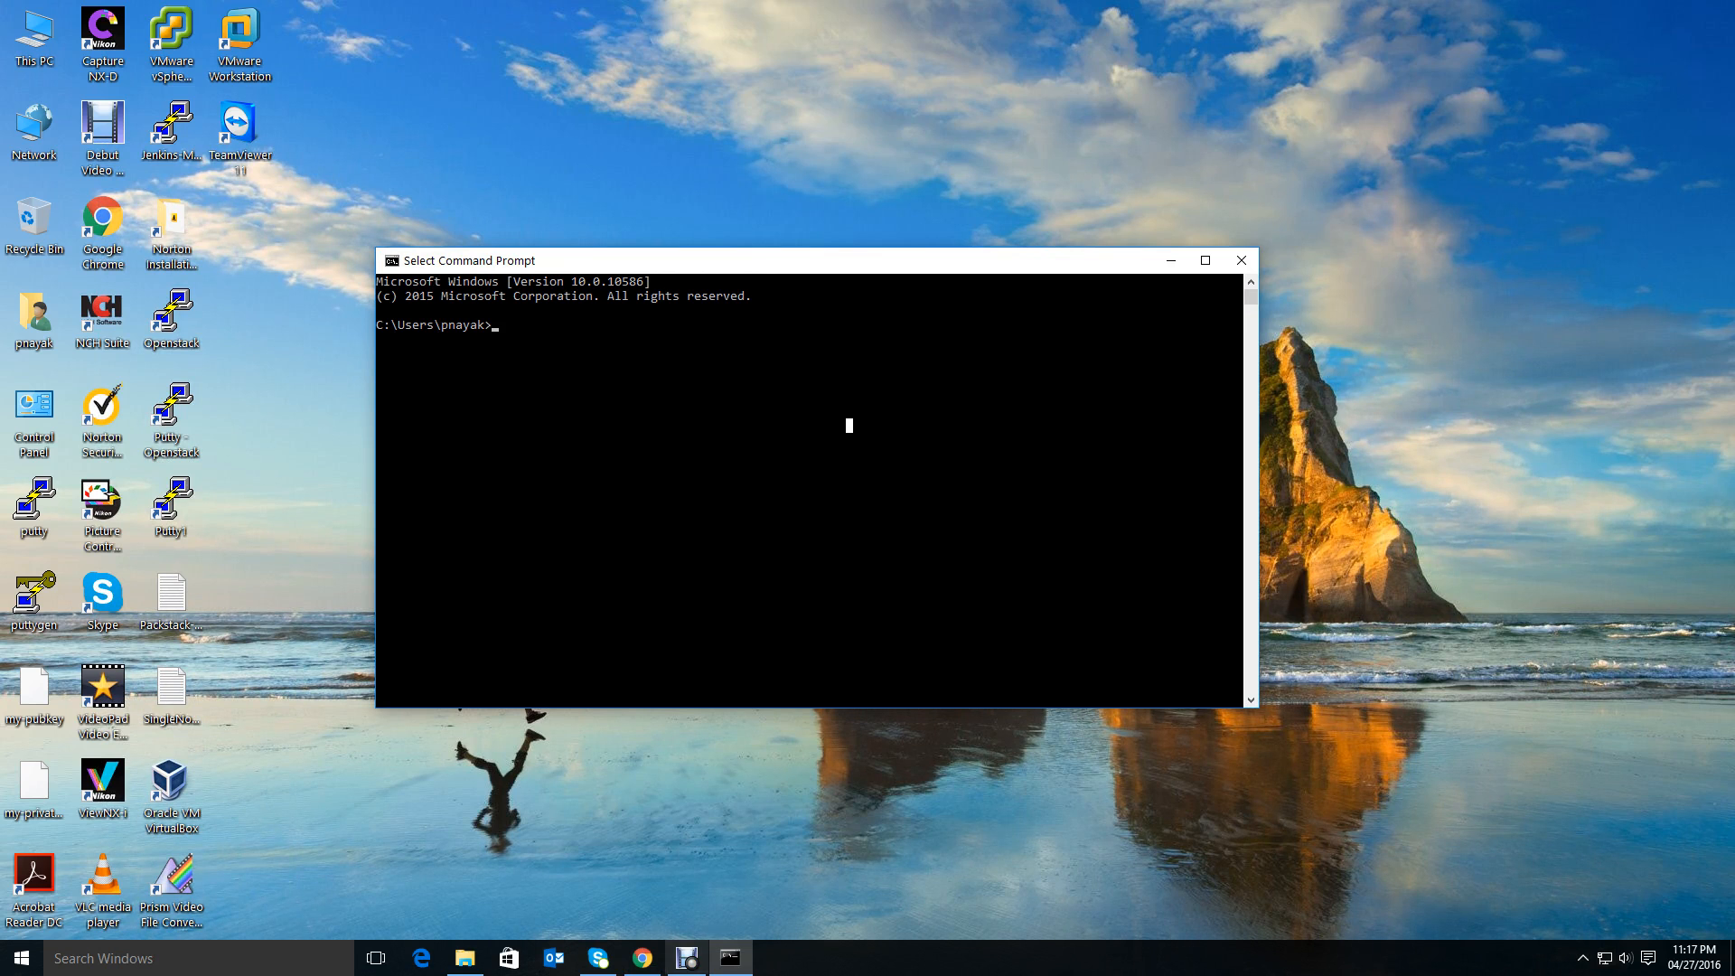
pyautogui.click(643, 958)
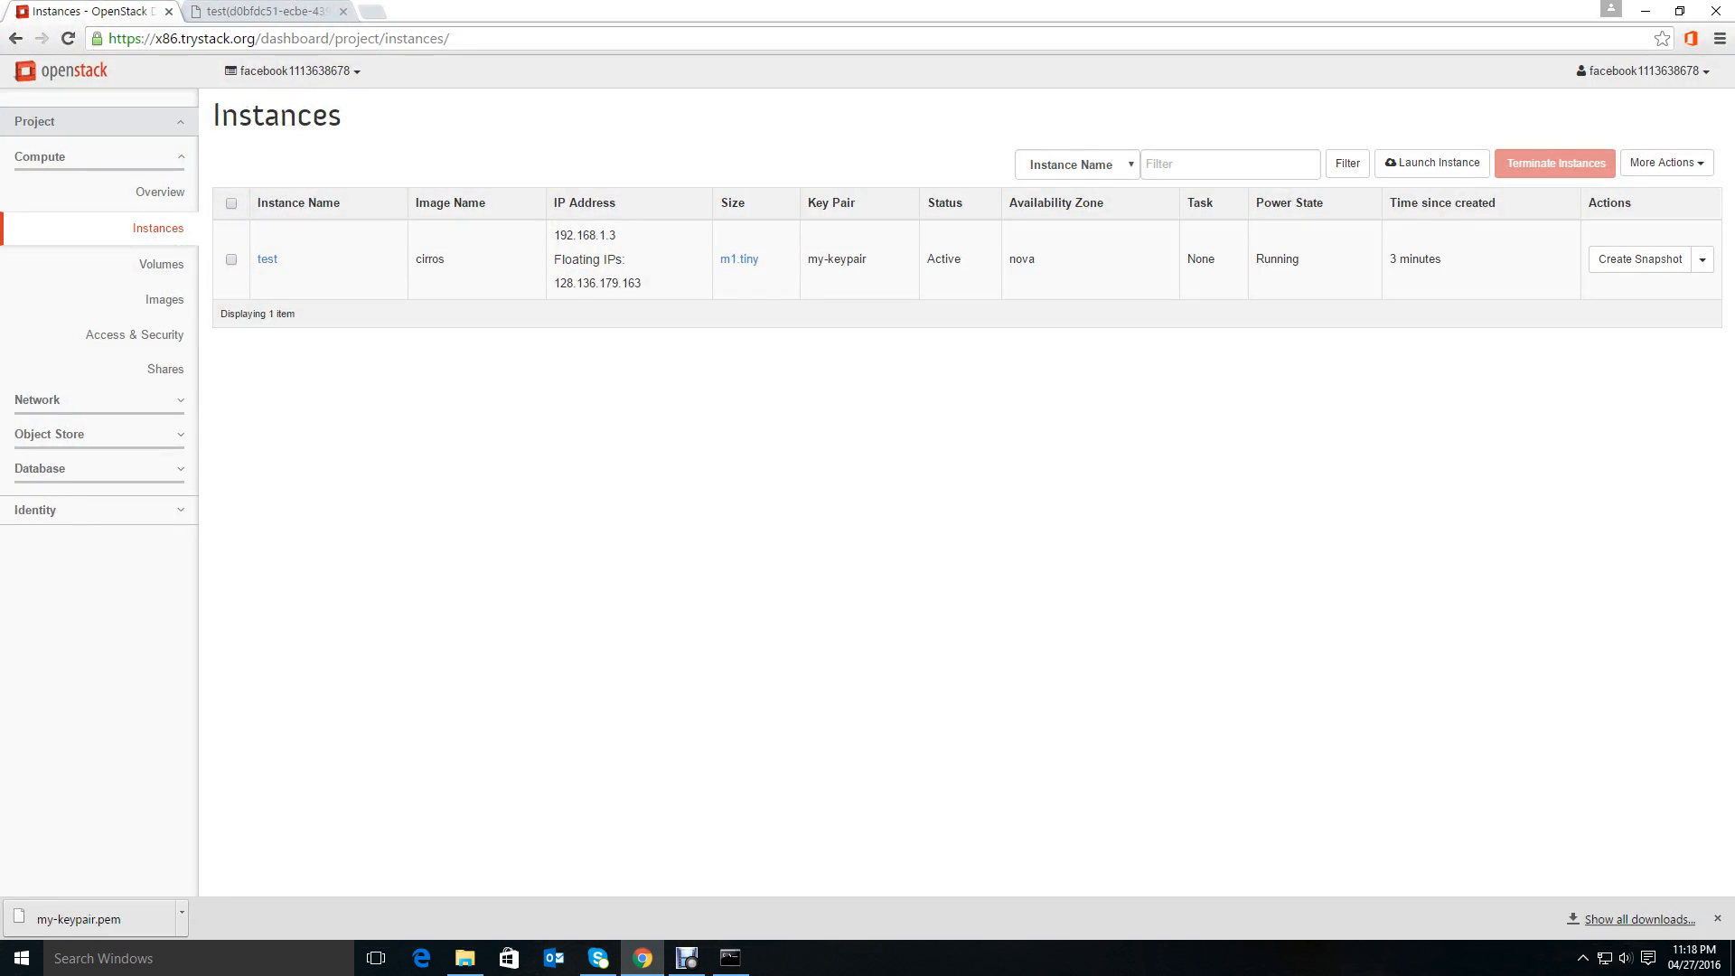
# Copy the floating IP address 128.136.179.163 from the Instances table.
pyautogui.moveTo(553, 283); pyautogui.dragTo(641, 283)
pyautogui.rightClick(624, 279)
pyautogui.click(650, 291)
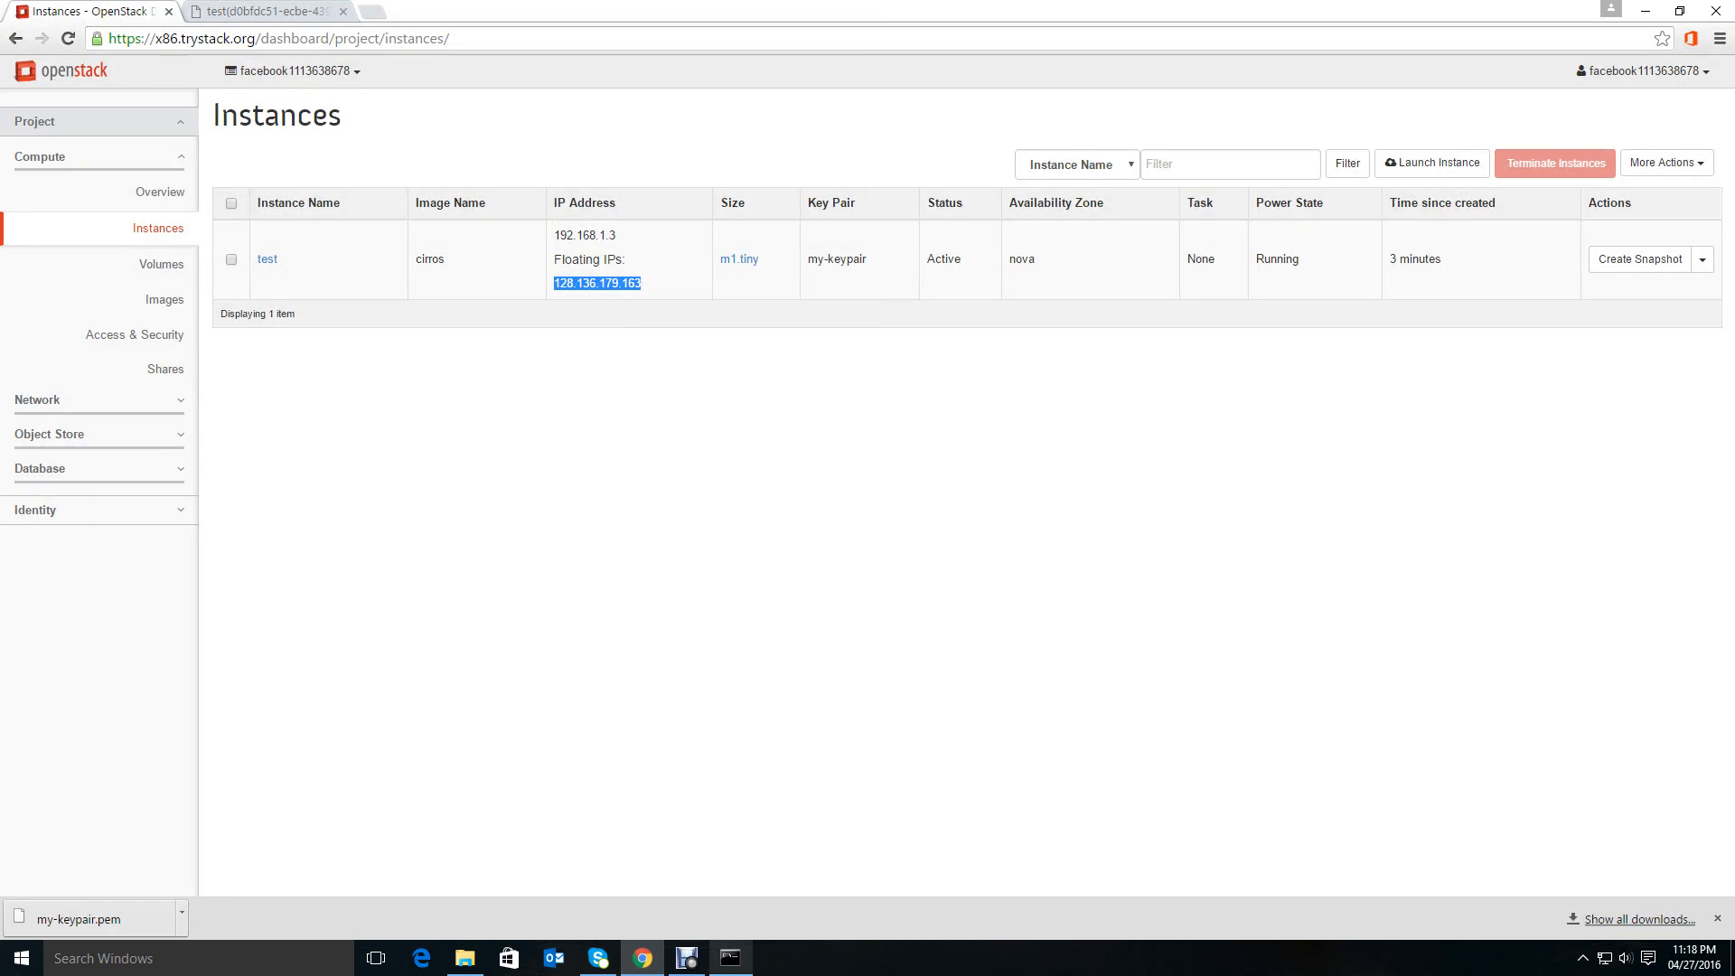
# Switch to Command Prompt and ping the pasted floating IP 128.136.179.163.
pyautogui.hotkey('alt', 'Tab')
pyautogui.write('pi')
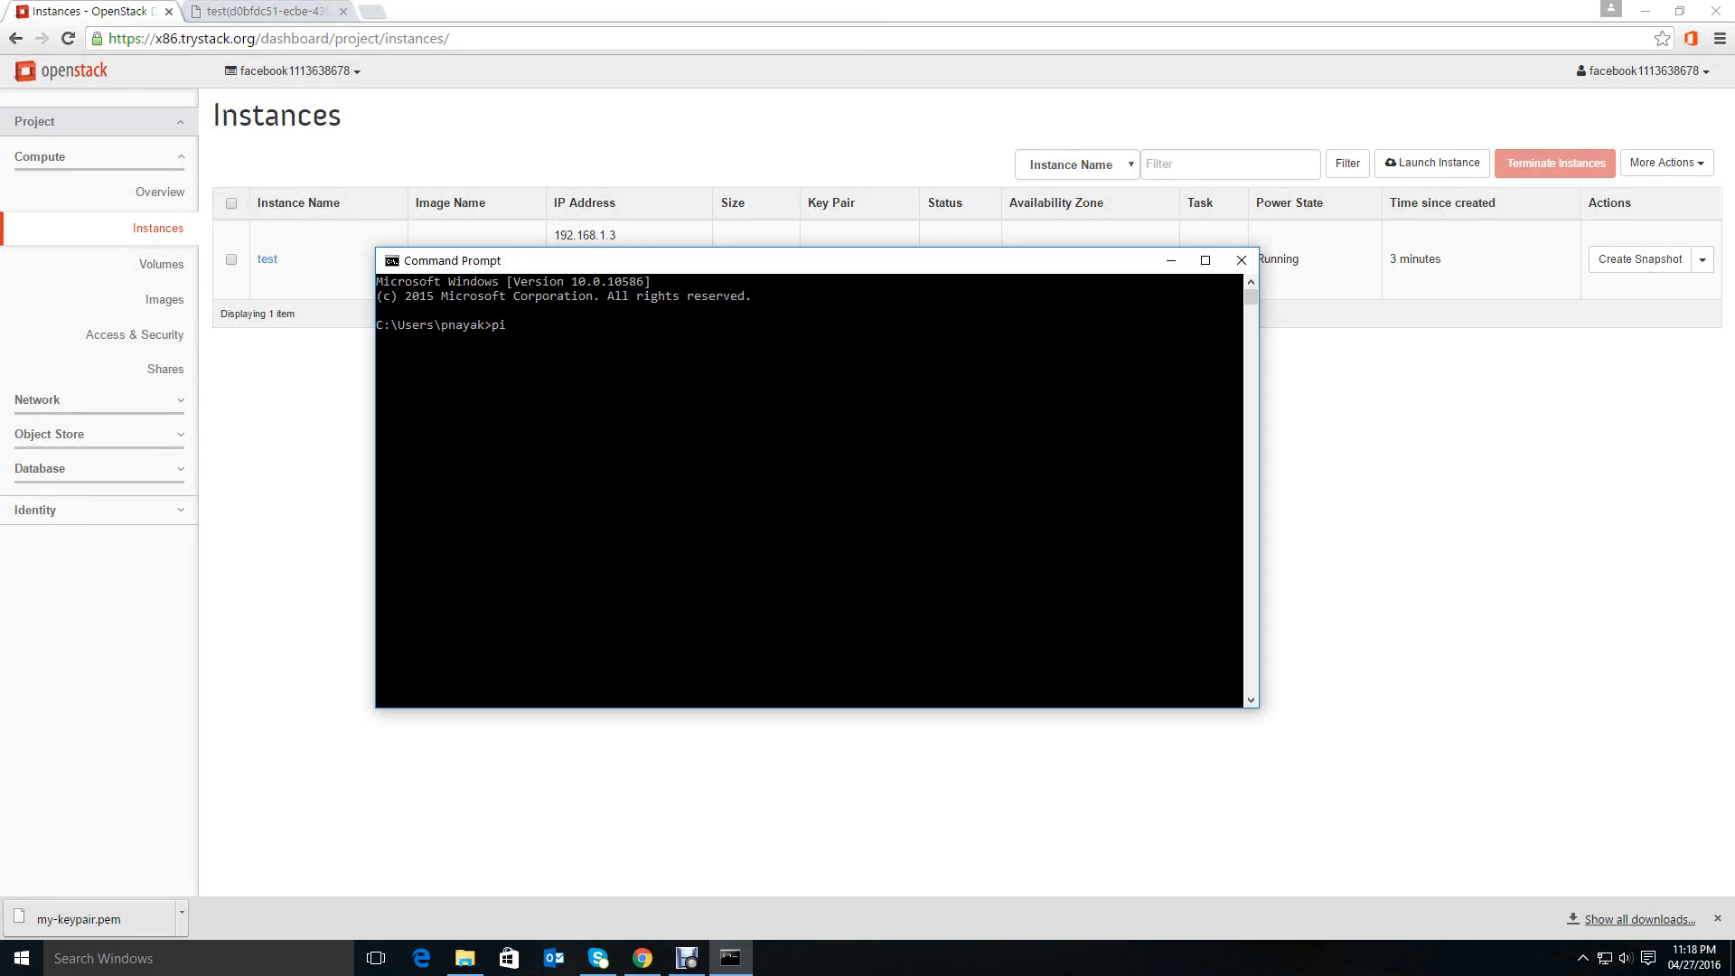
pyautogui.write('ng')
pyautogui.hotkey('ctrl', 'v')
pyautogui.press('Return')
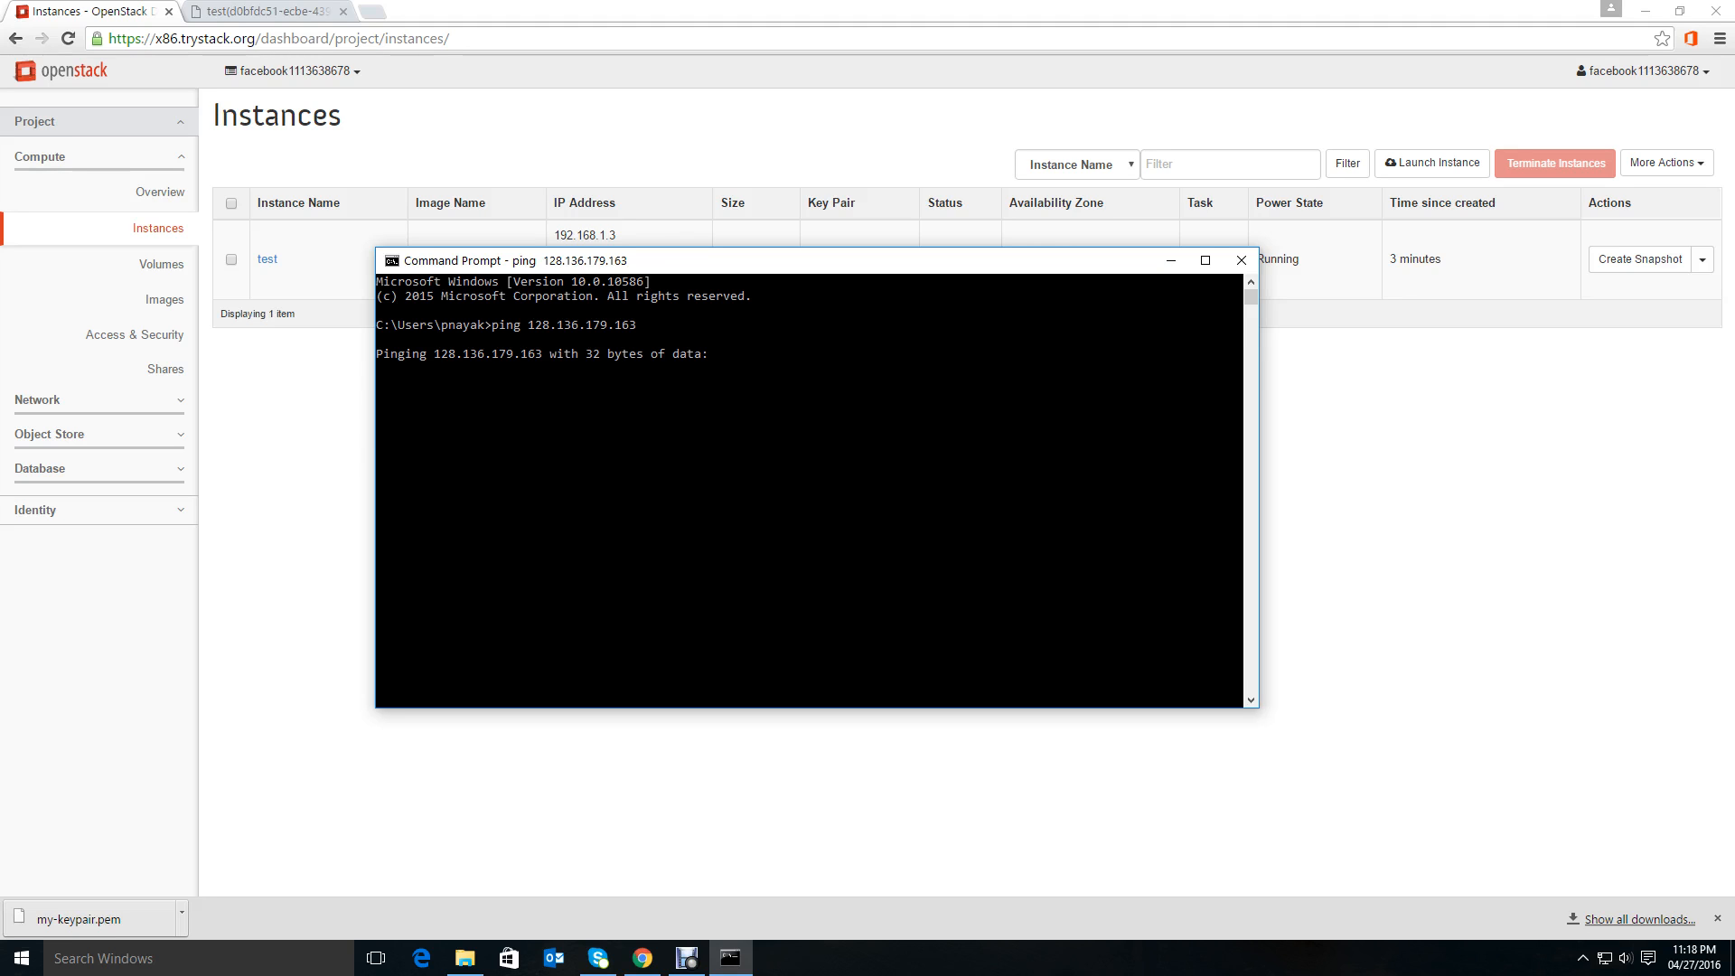
# Run the ping to floating IP 128.136.179.163 again in Command Prompt.
pyautogui.moveTo(777, 260); pyautogui.dragTo(781, 310)
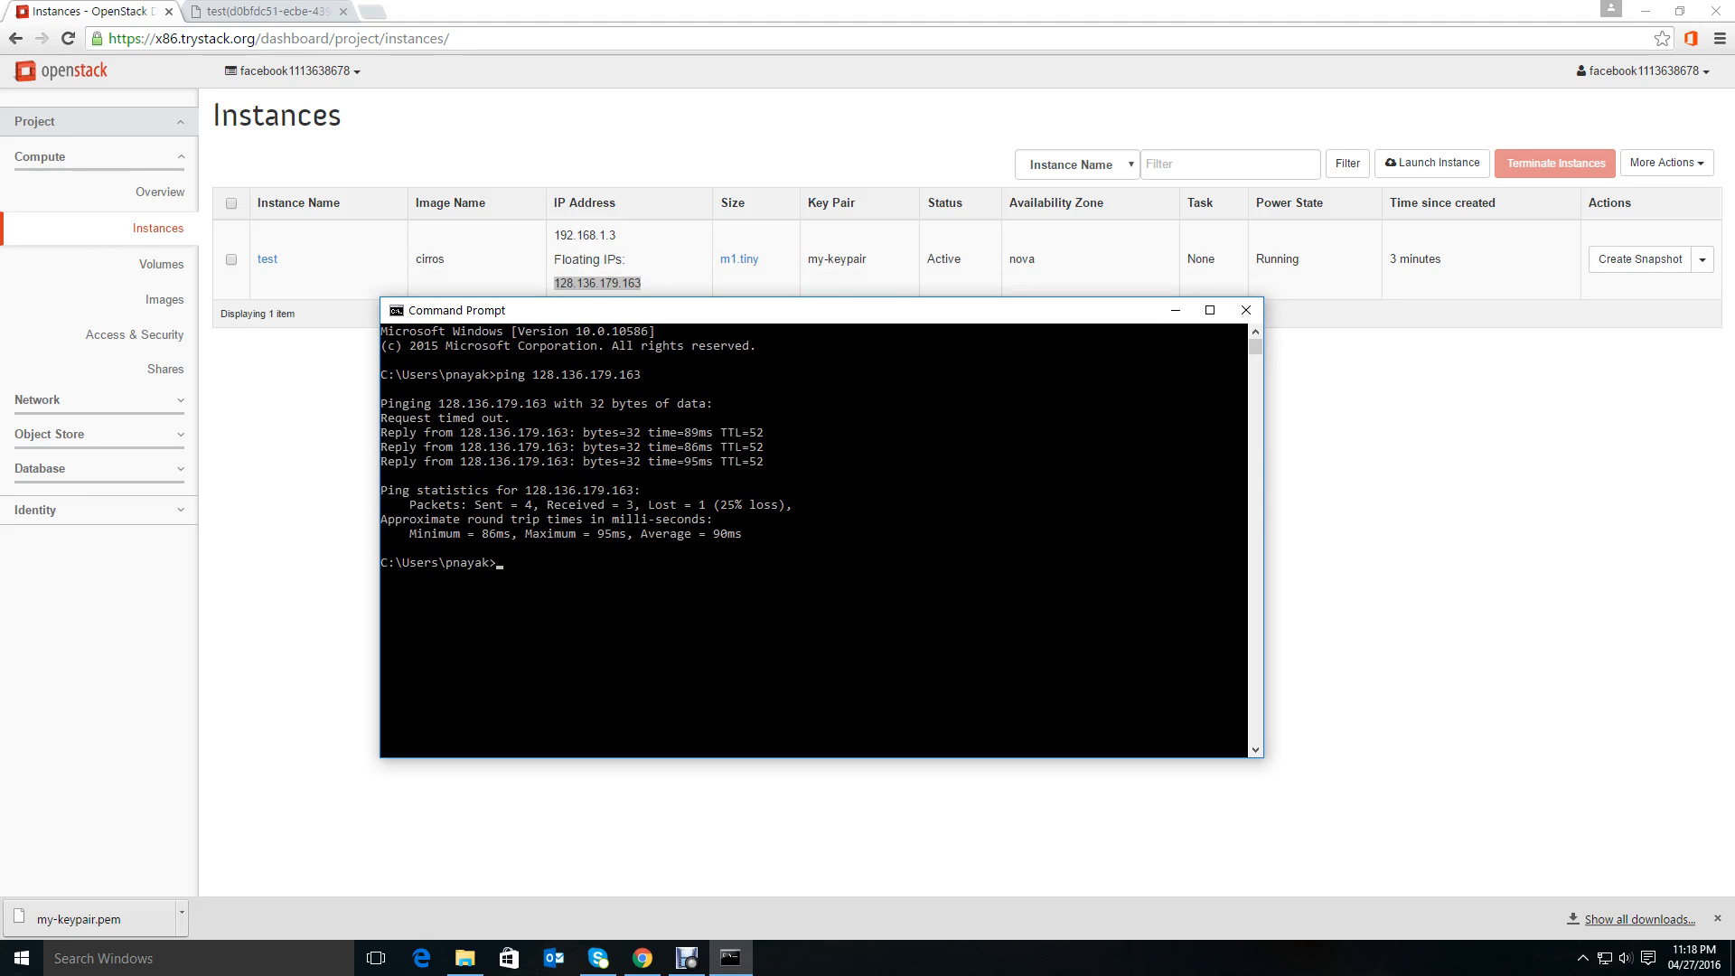
pyautogui.press('Up')
pyautogui.press('Return')
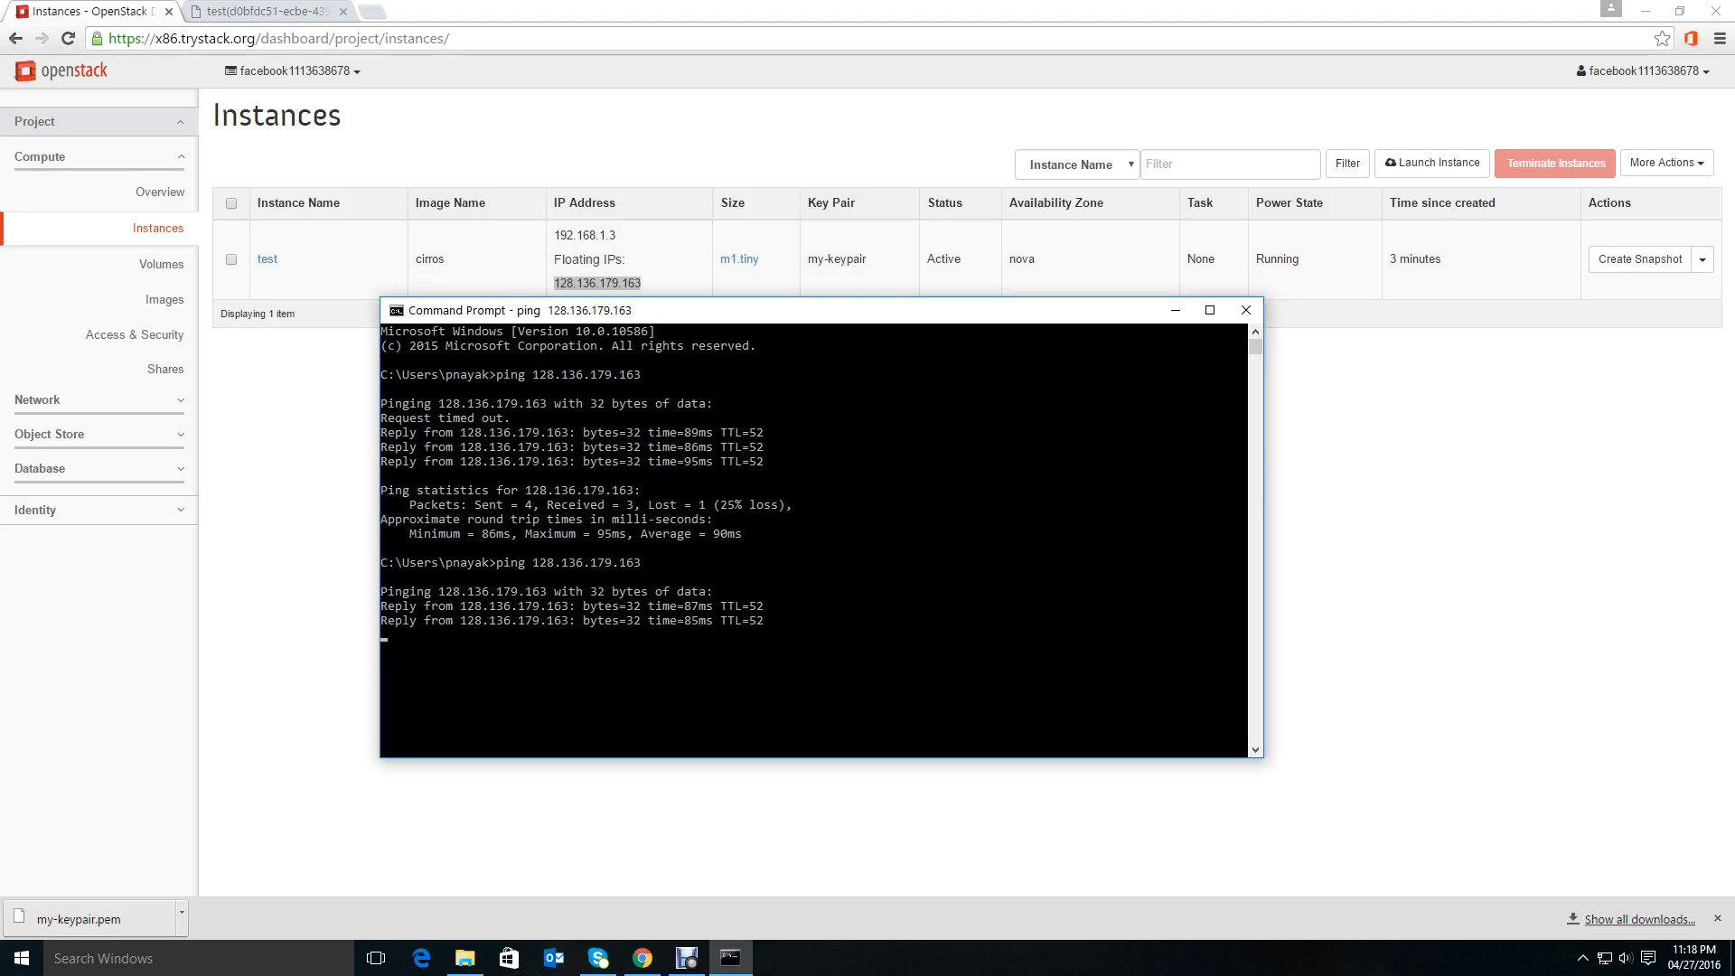
pyautogui.moveTo(777, 310)
pyautogui.mouseDown()
pyautogui.moveTo(795, 276)
pyautogui.moveTo(780, 324)
pyautogui.mouseUp()
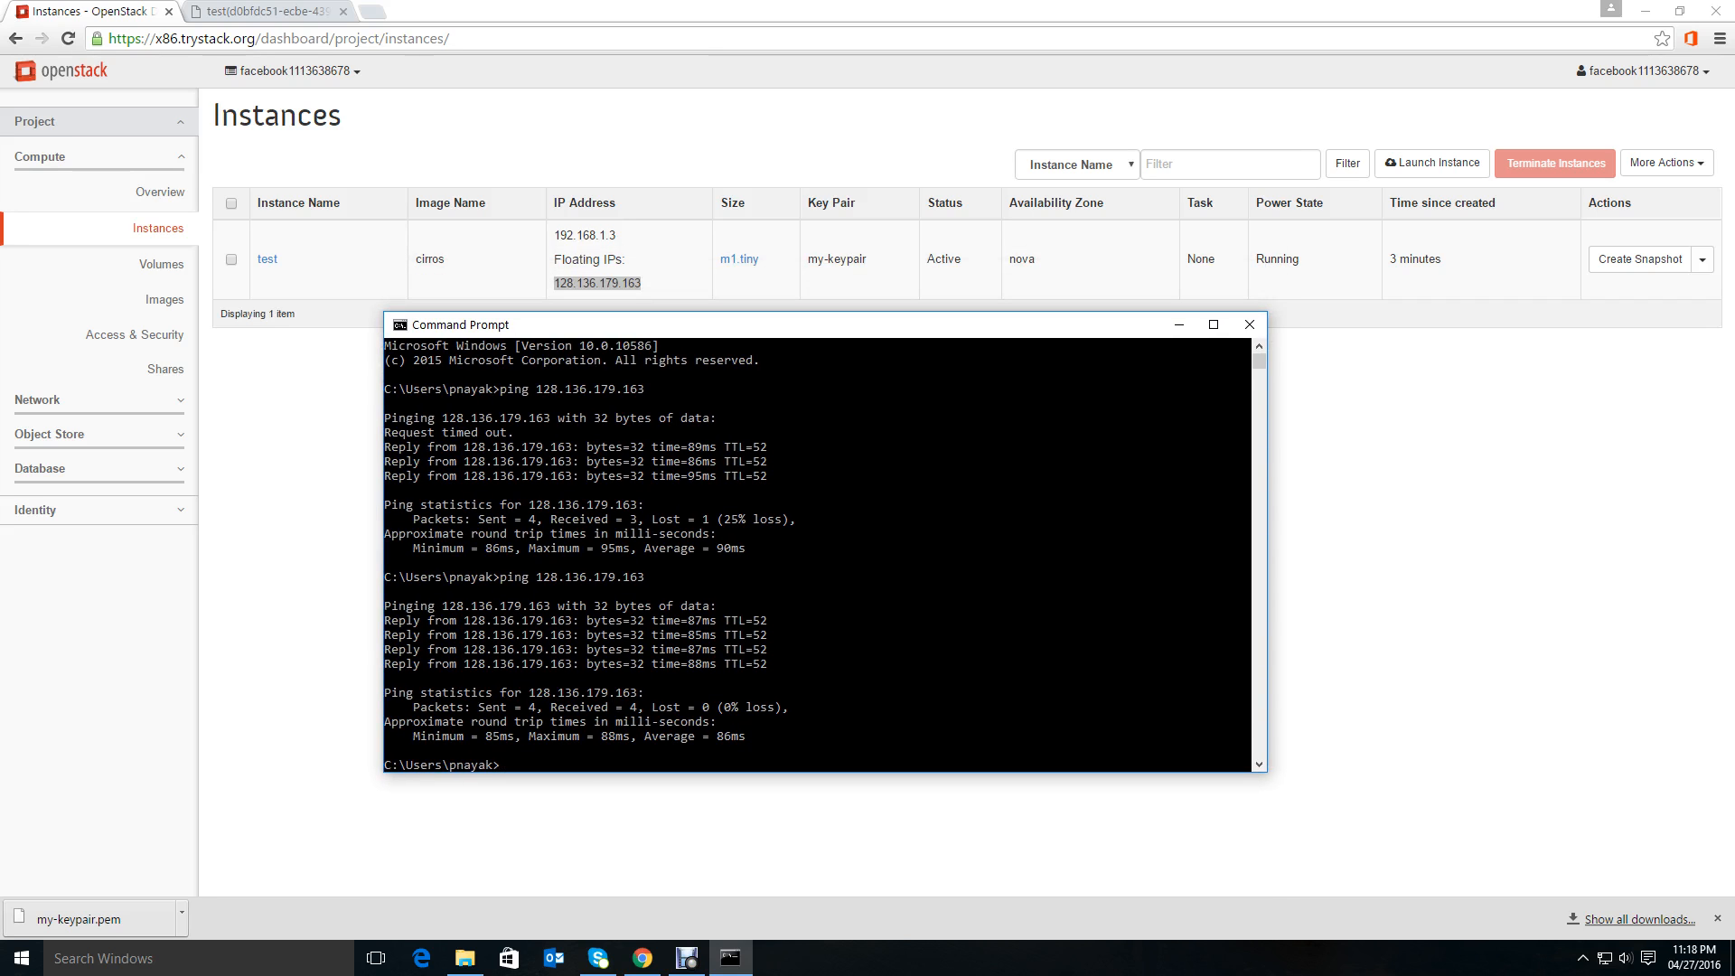
pyautogui.moveTo(781, 325); pyautogui.dragTo(758, 367)
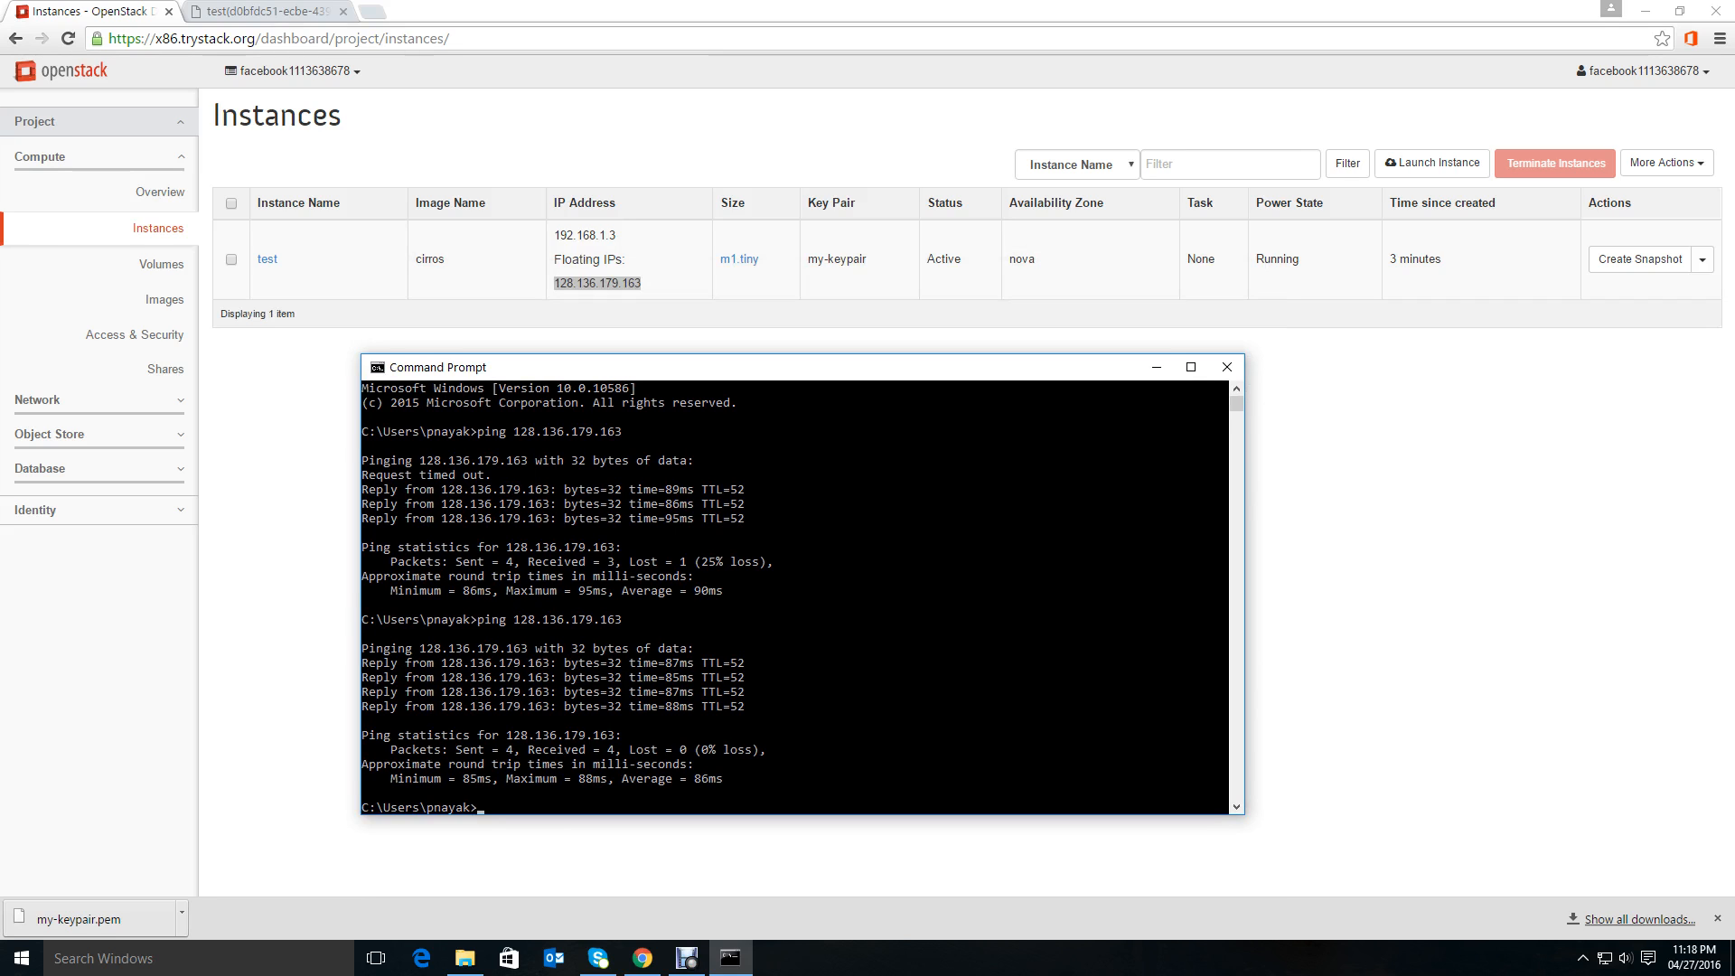
pyautogui.moveTo(759, 367); pyautogui.dragTo(764, 361)
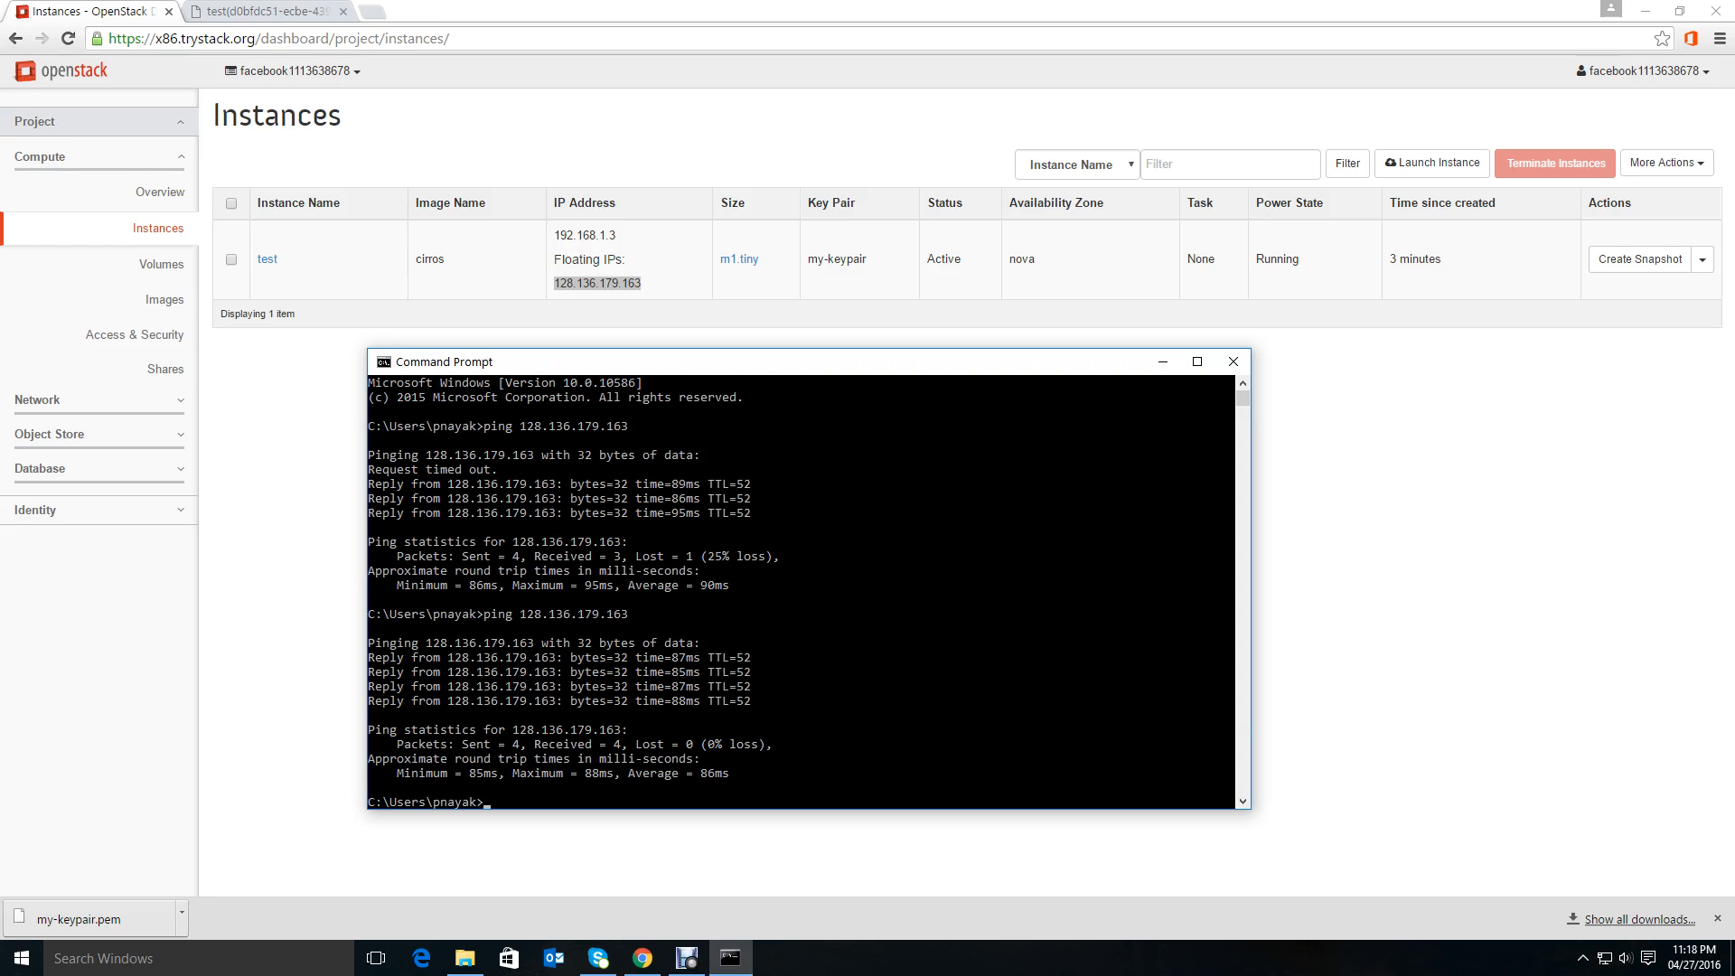
pyautogui.click(820, 411)
pyautogui.click(1355, 470)
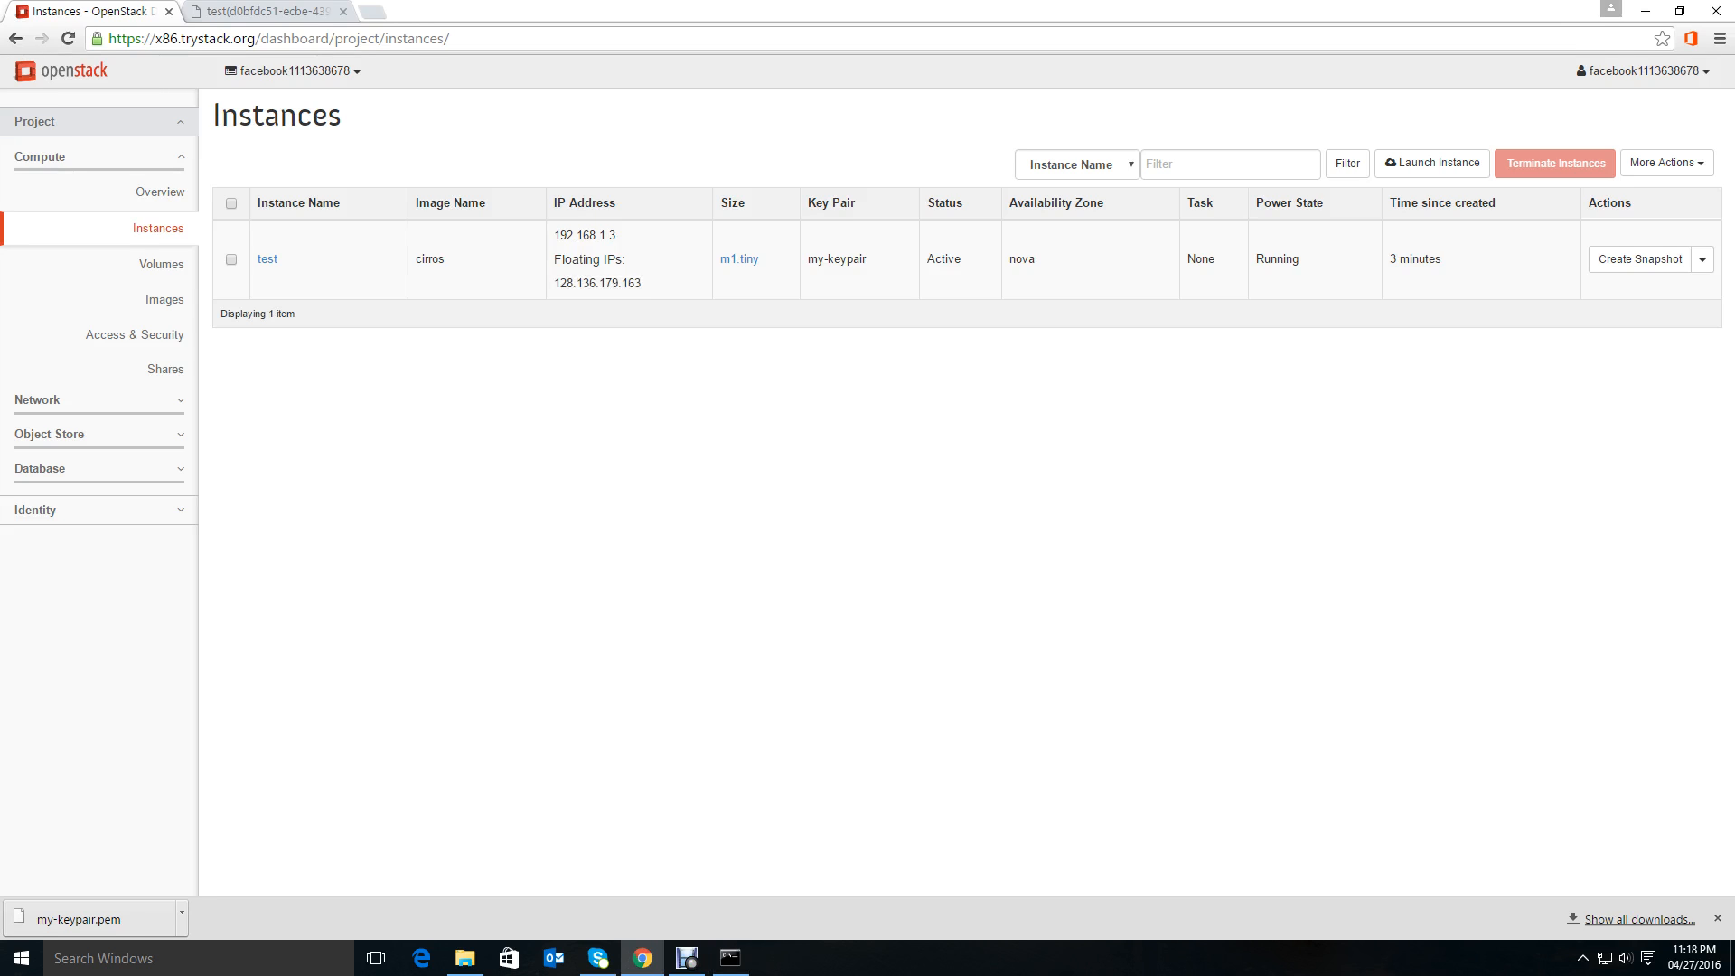
# Open the test instance's details page on its console view and minimize the browser.
pyautogui.click(268, 259)
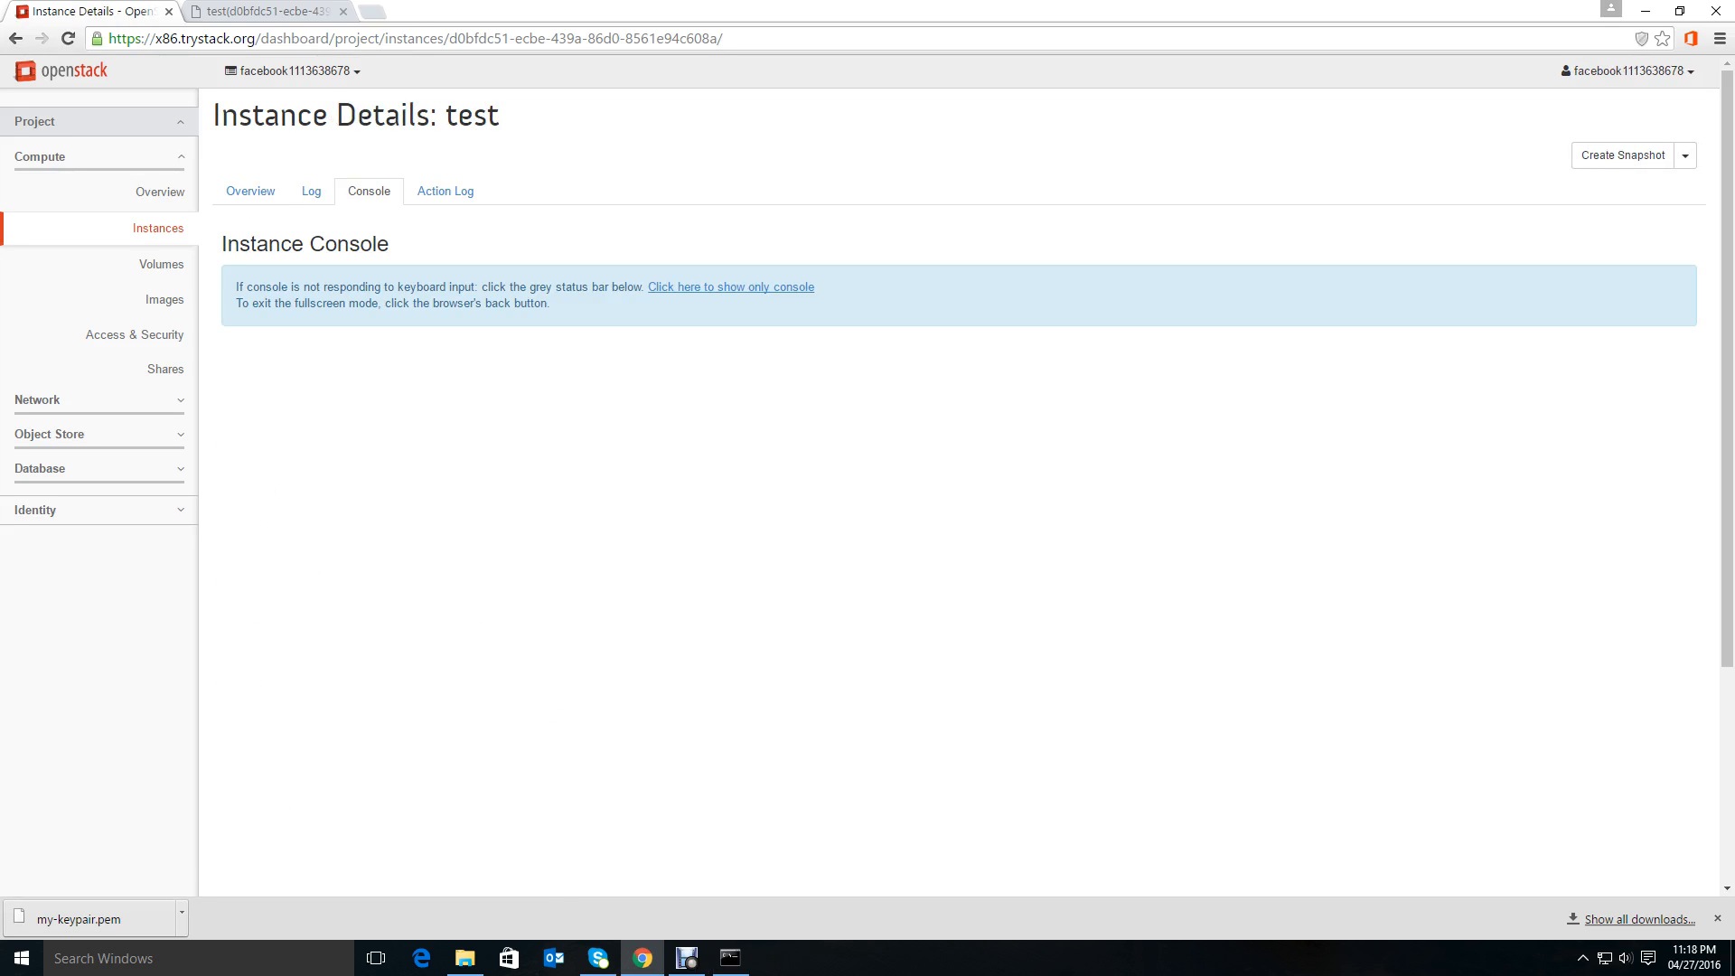
pyautogui.click(1646, 11)
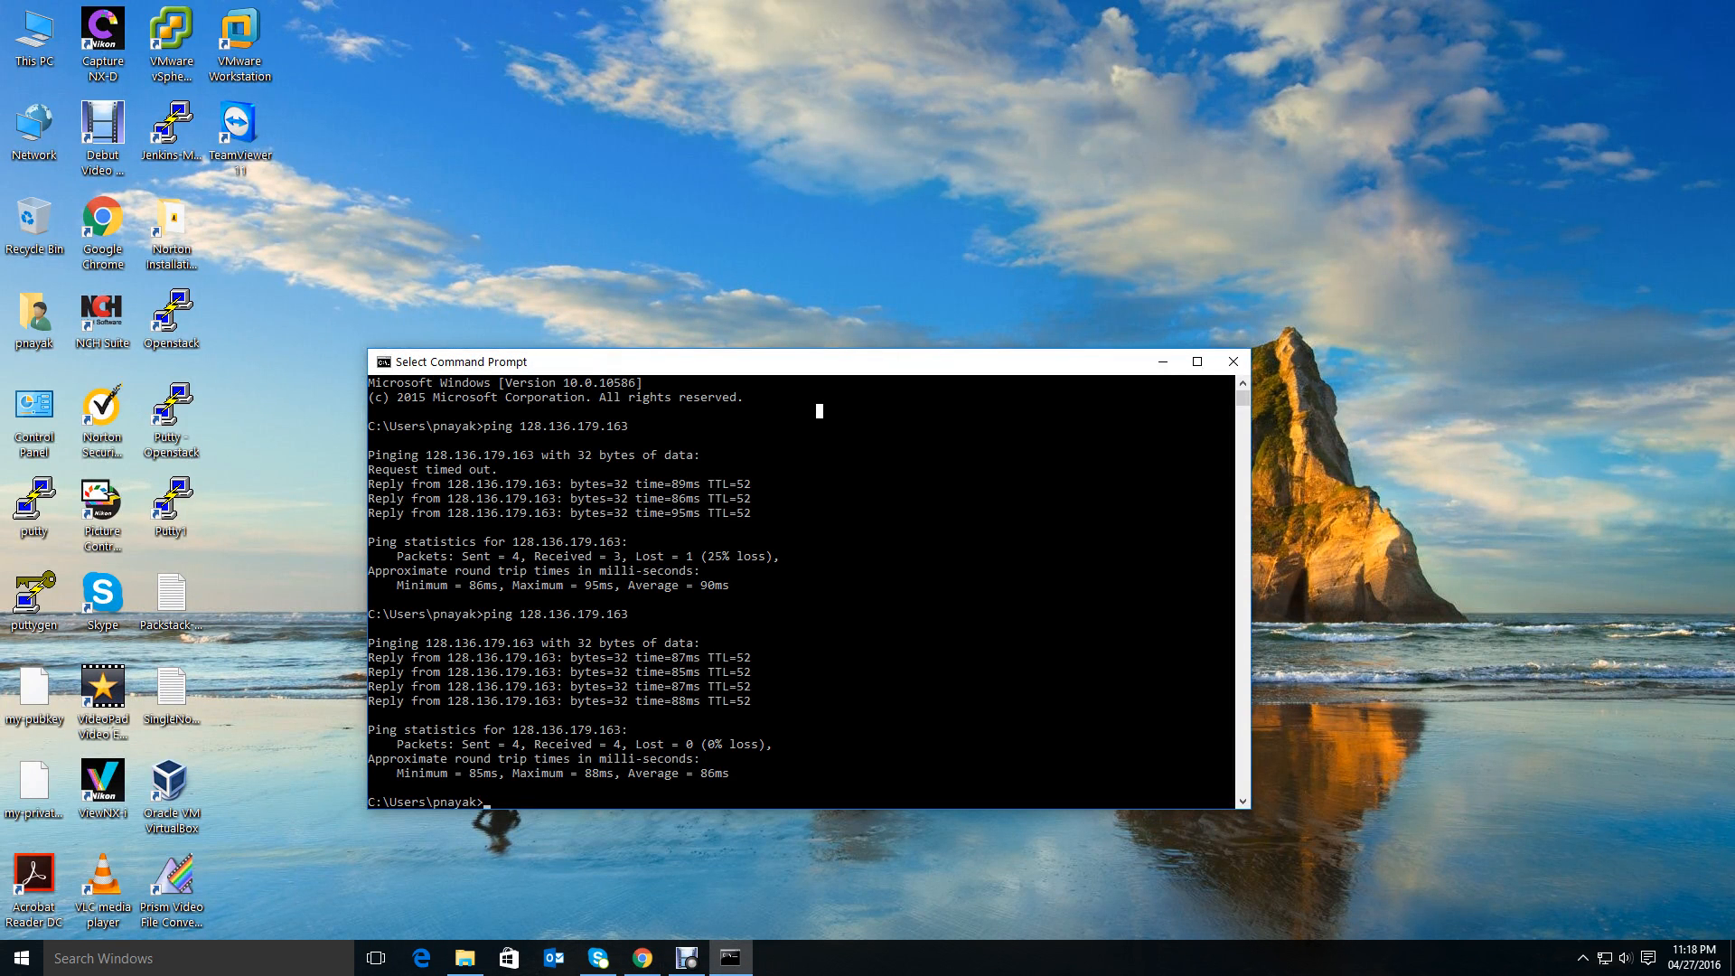
# Launch PuTTY from the desktop and move its configuration window up.
pyautogui.doubleClick(34, 502)
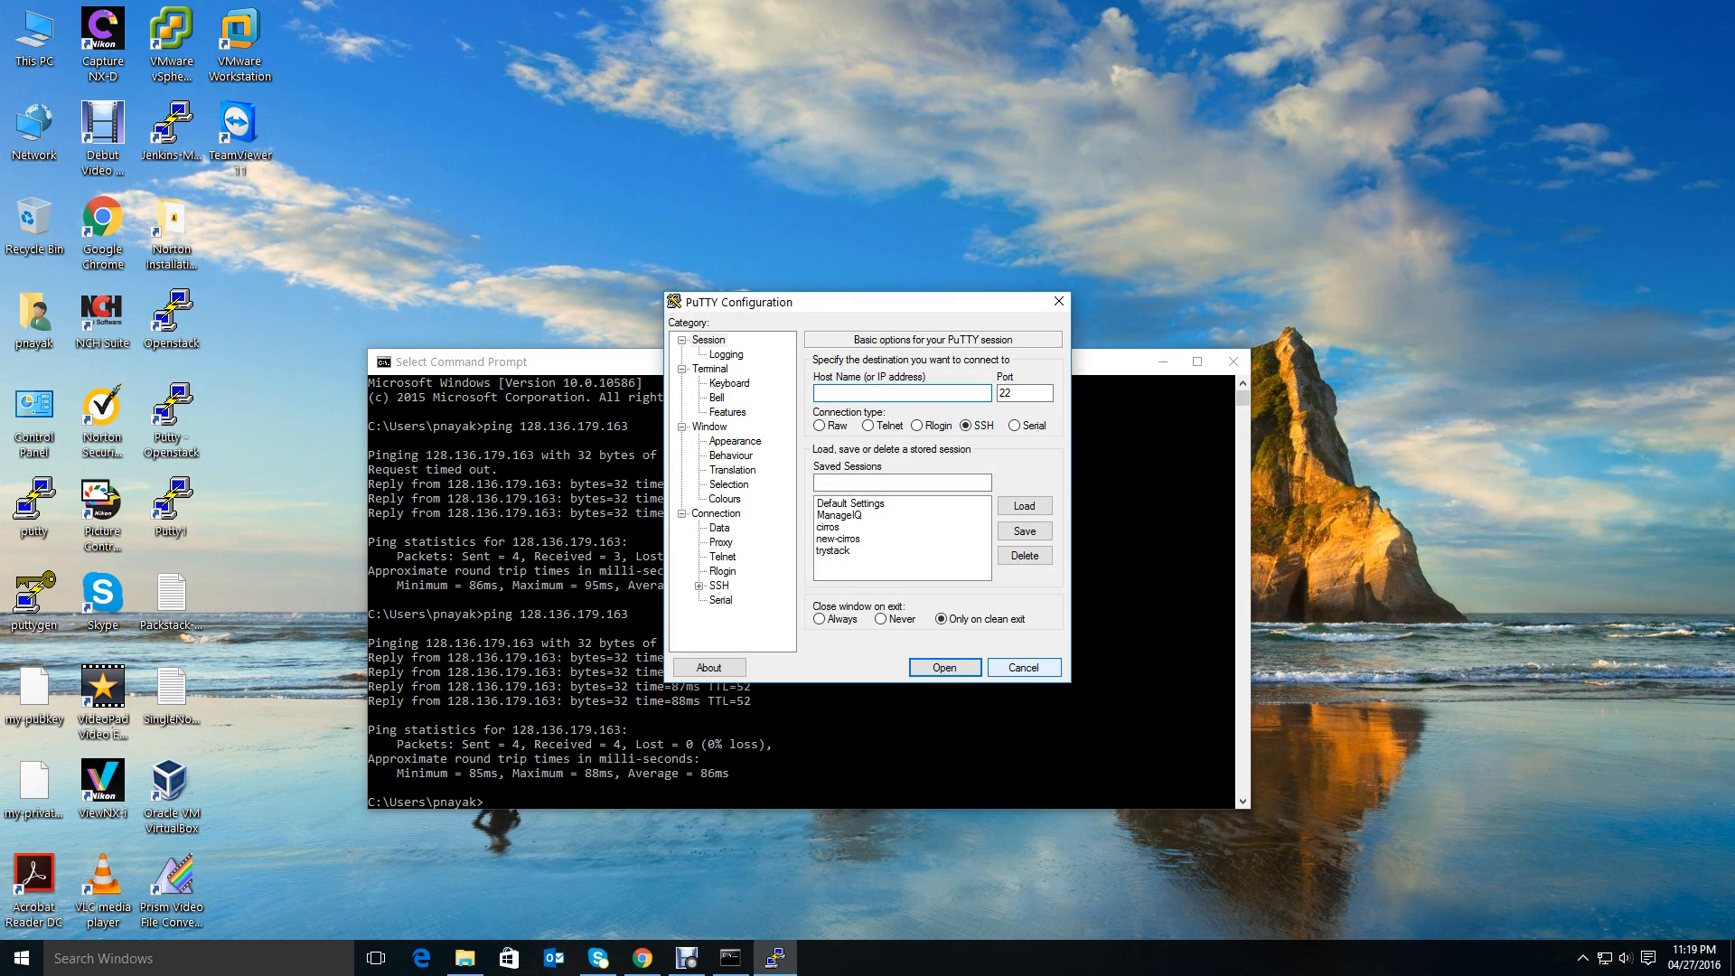
pyautogui.moveTo(886, 302); pyautogui.dragTo(893, 135)
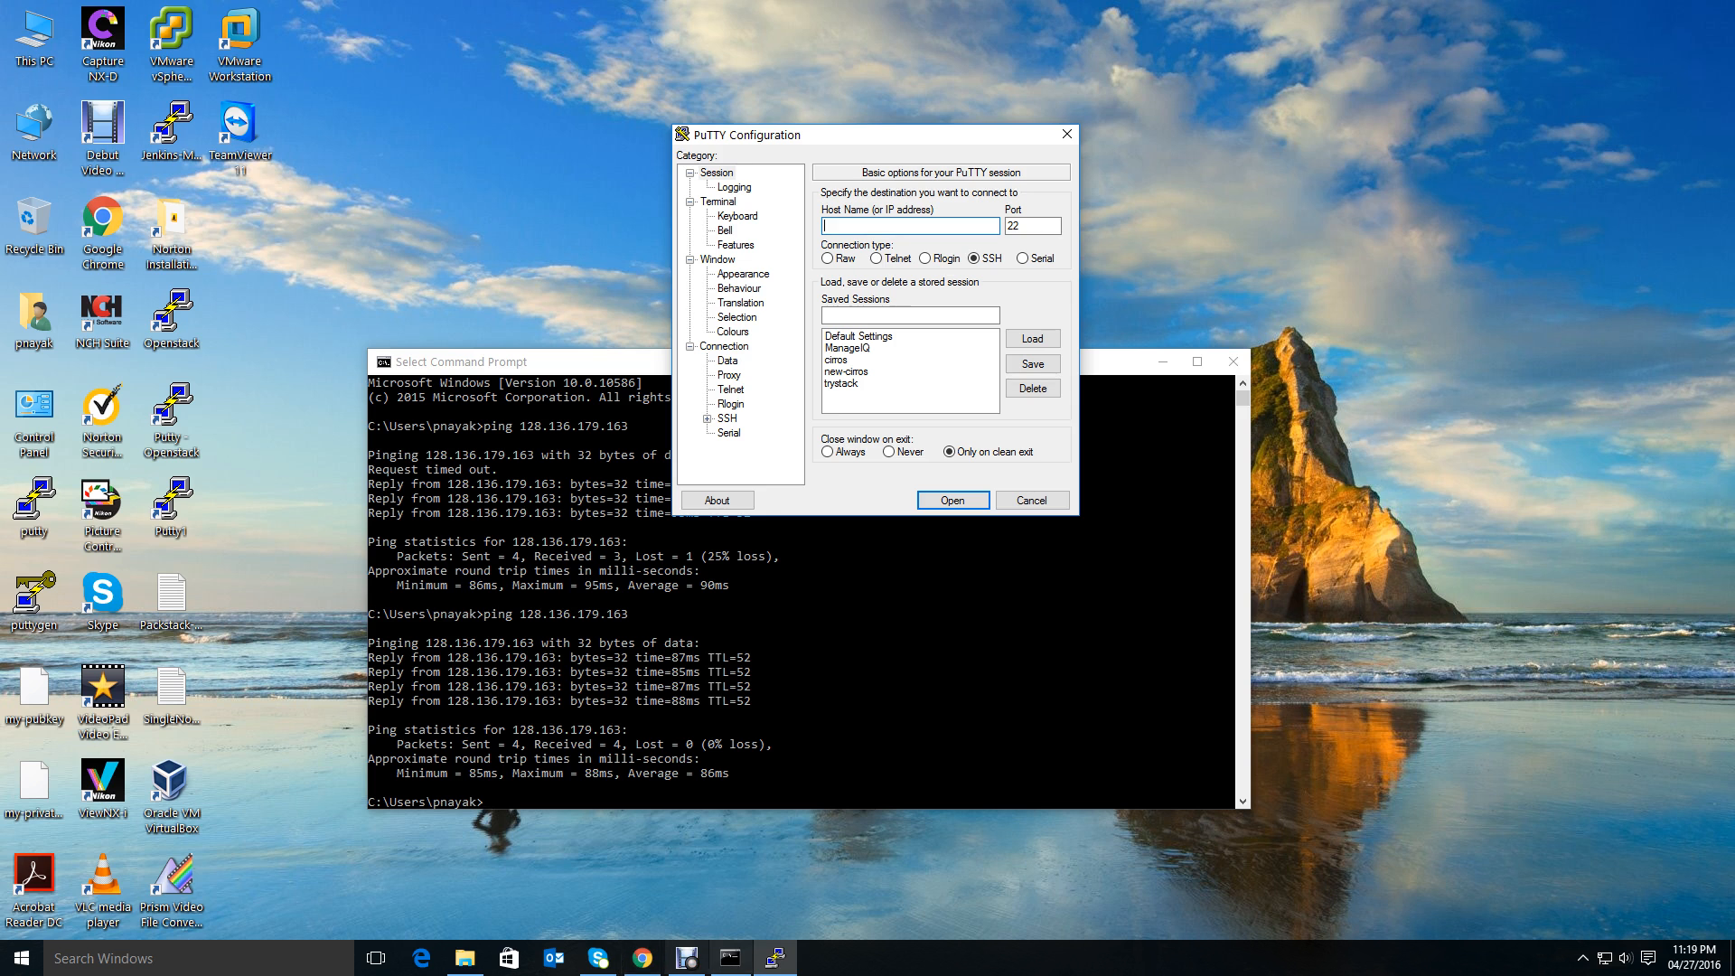
# Return to the dashboard and open the Images page, then minimize the browser.
pyautogui.click(643, 958)
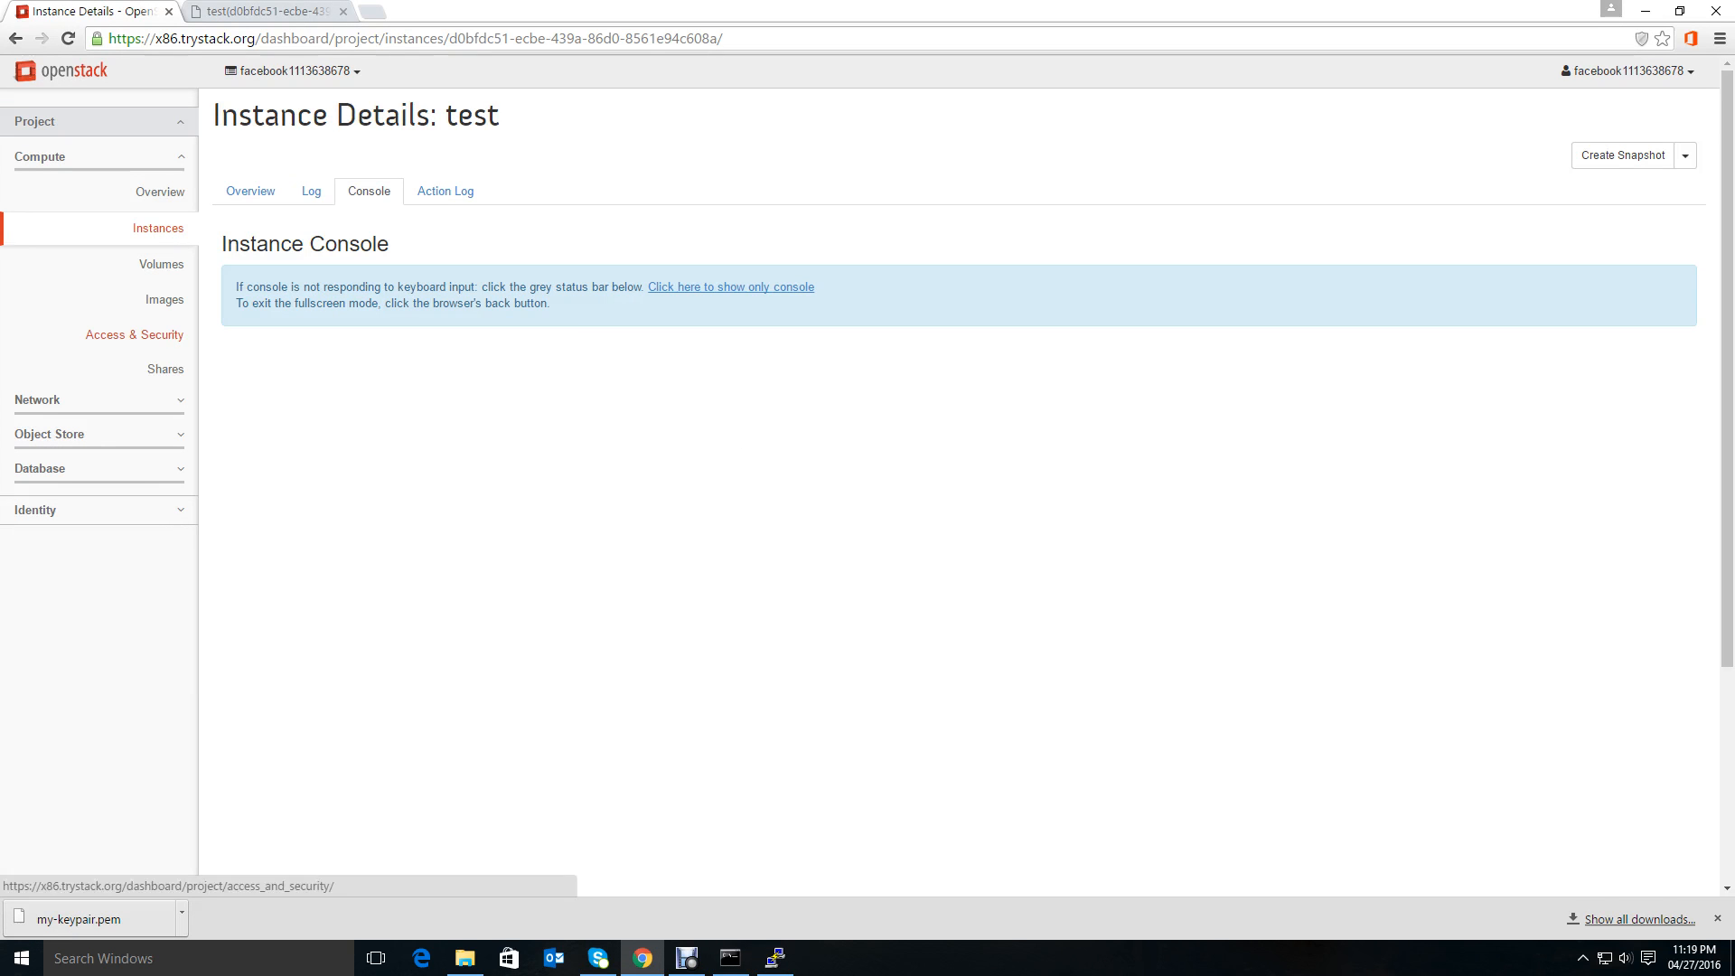
pyautogui.click(165, 300)
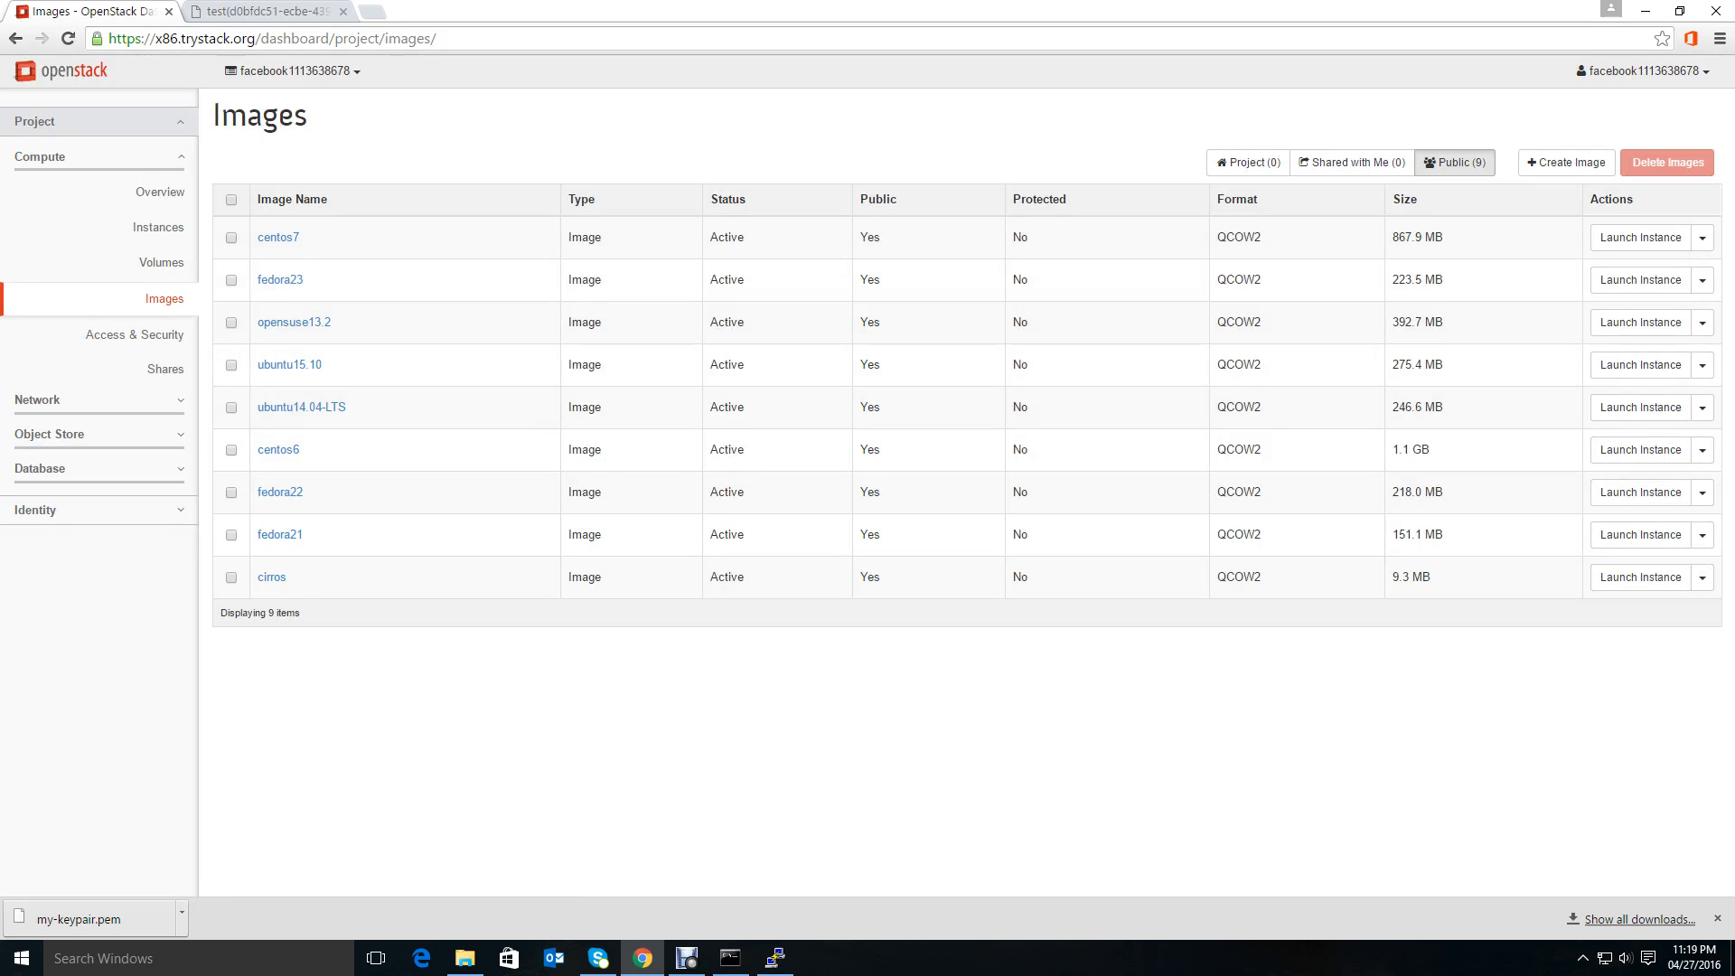
pyautogui.click(1645, 11)
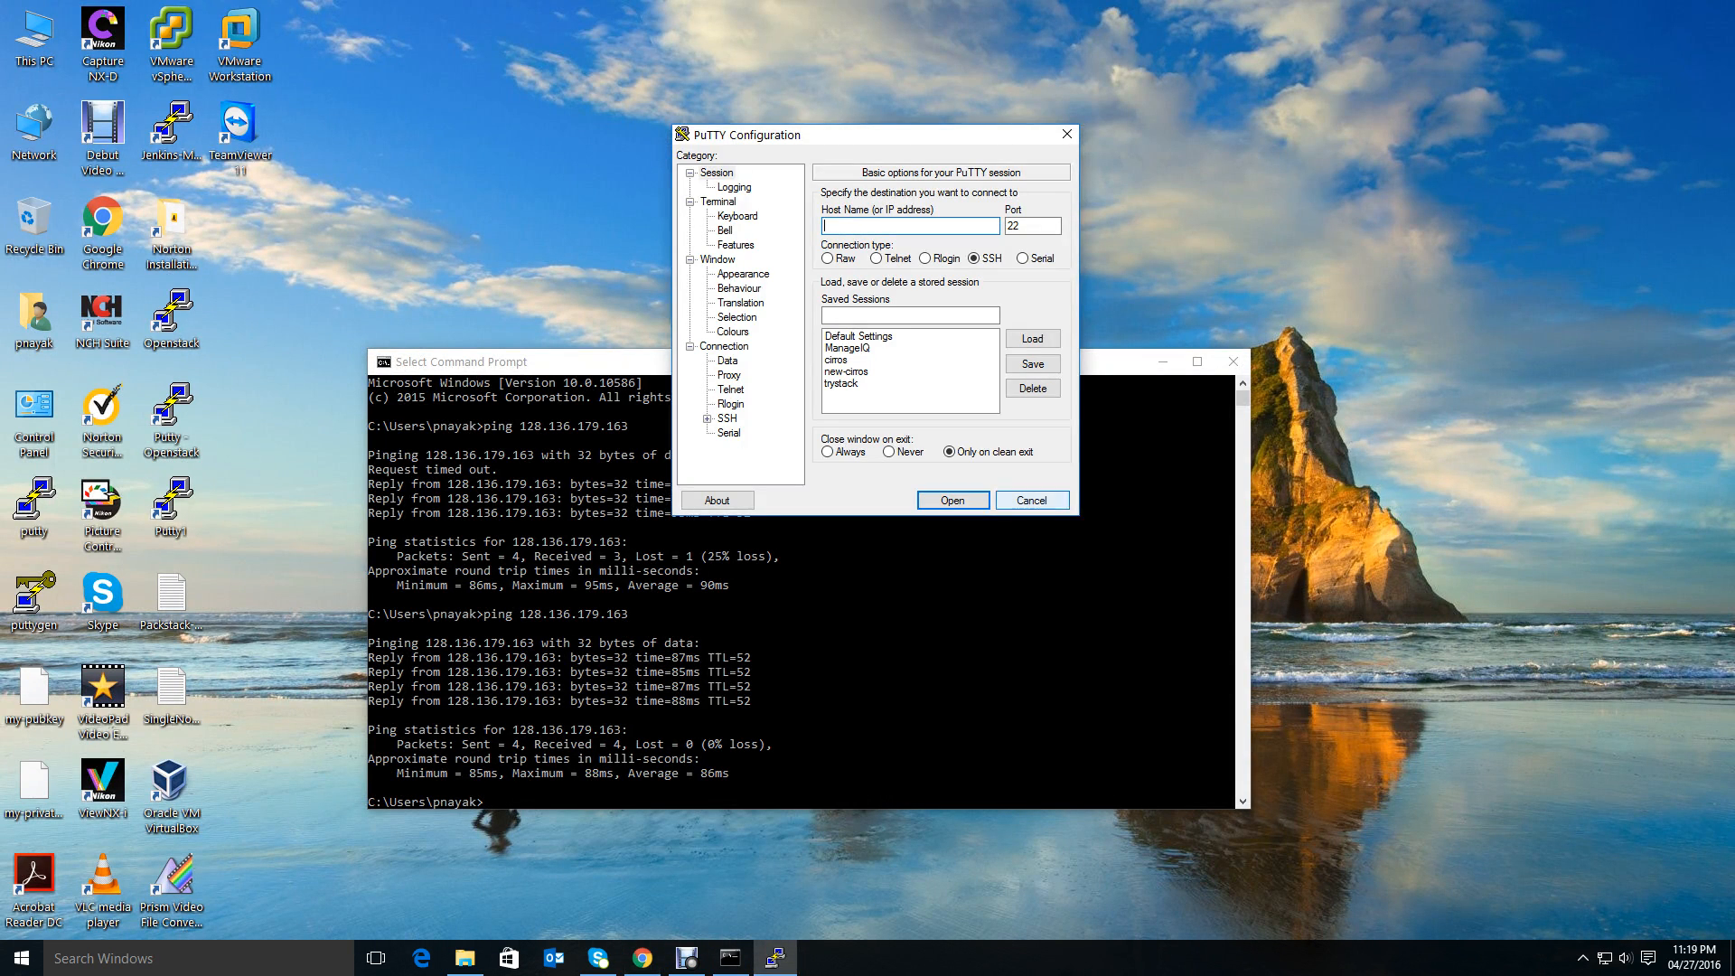
# Cancel the PuTTY Configuration dialog and switch back to the browser.
pyautogui.click(1032, 501)
pyautogui.click(643, 957)
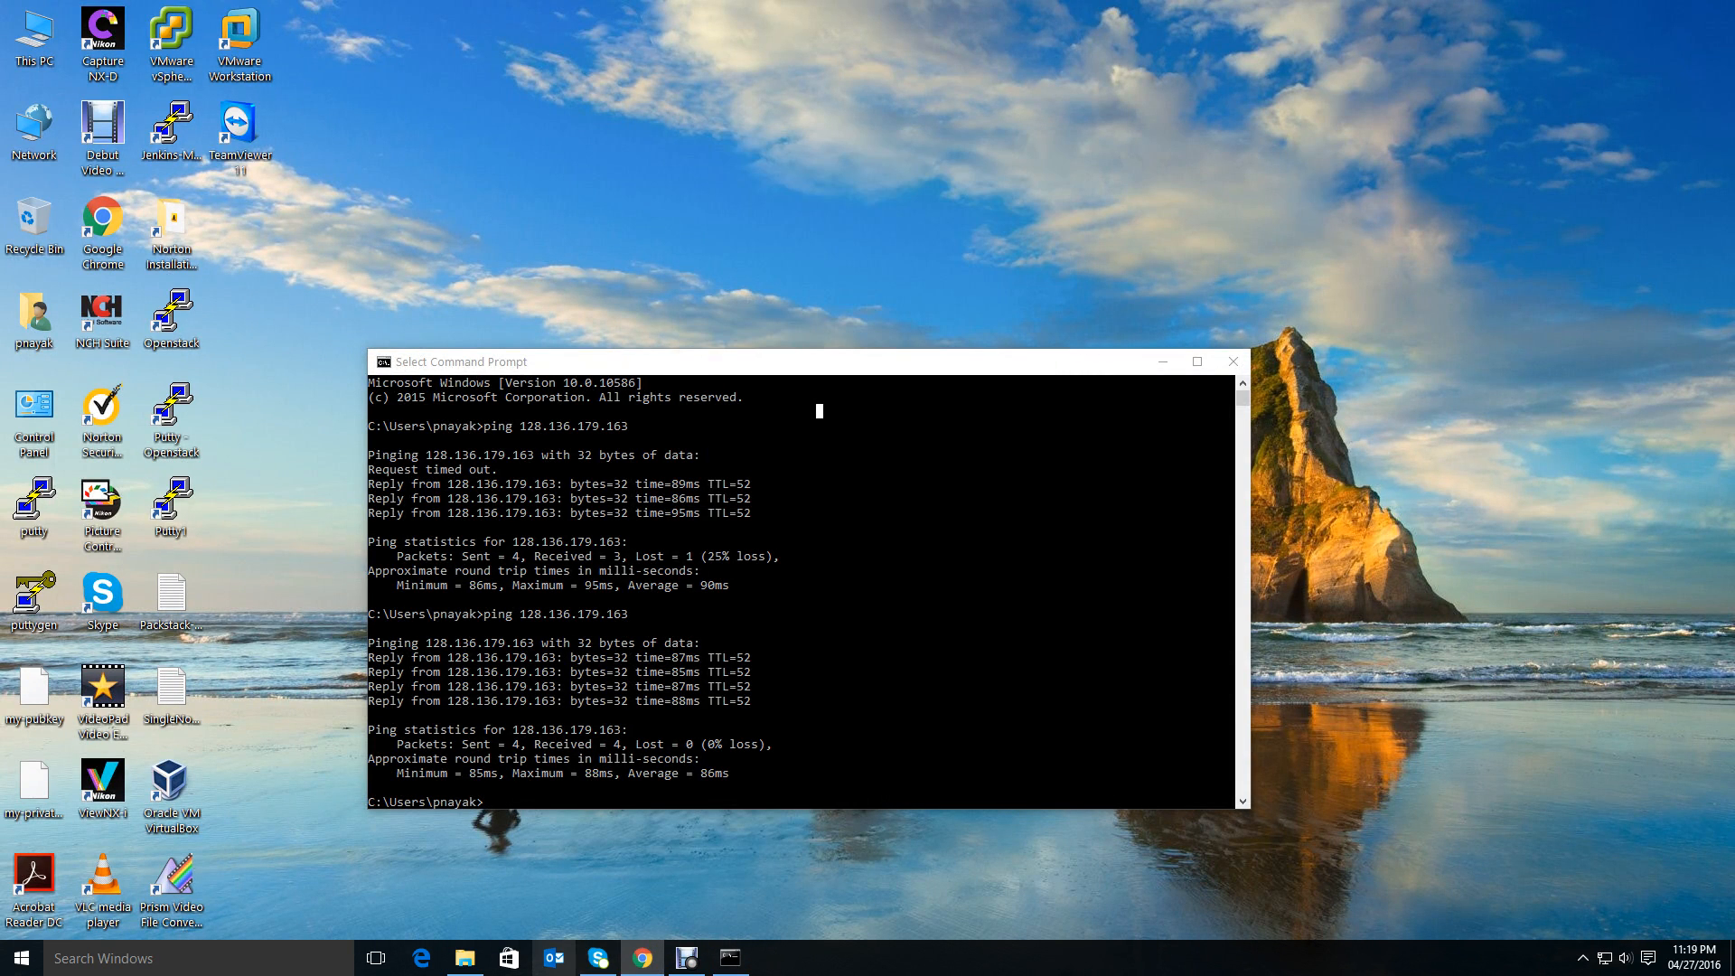
pyautogui.click(643, 958)
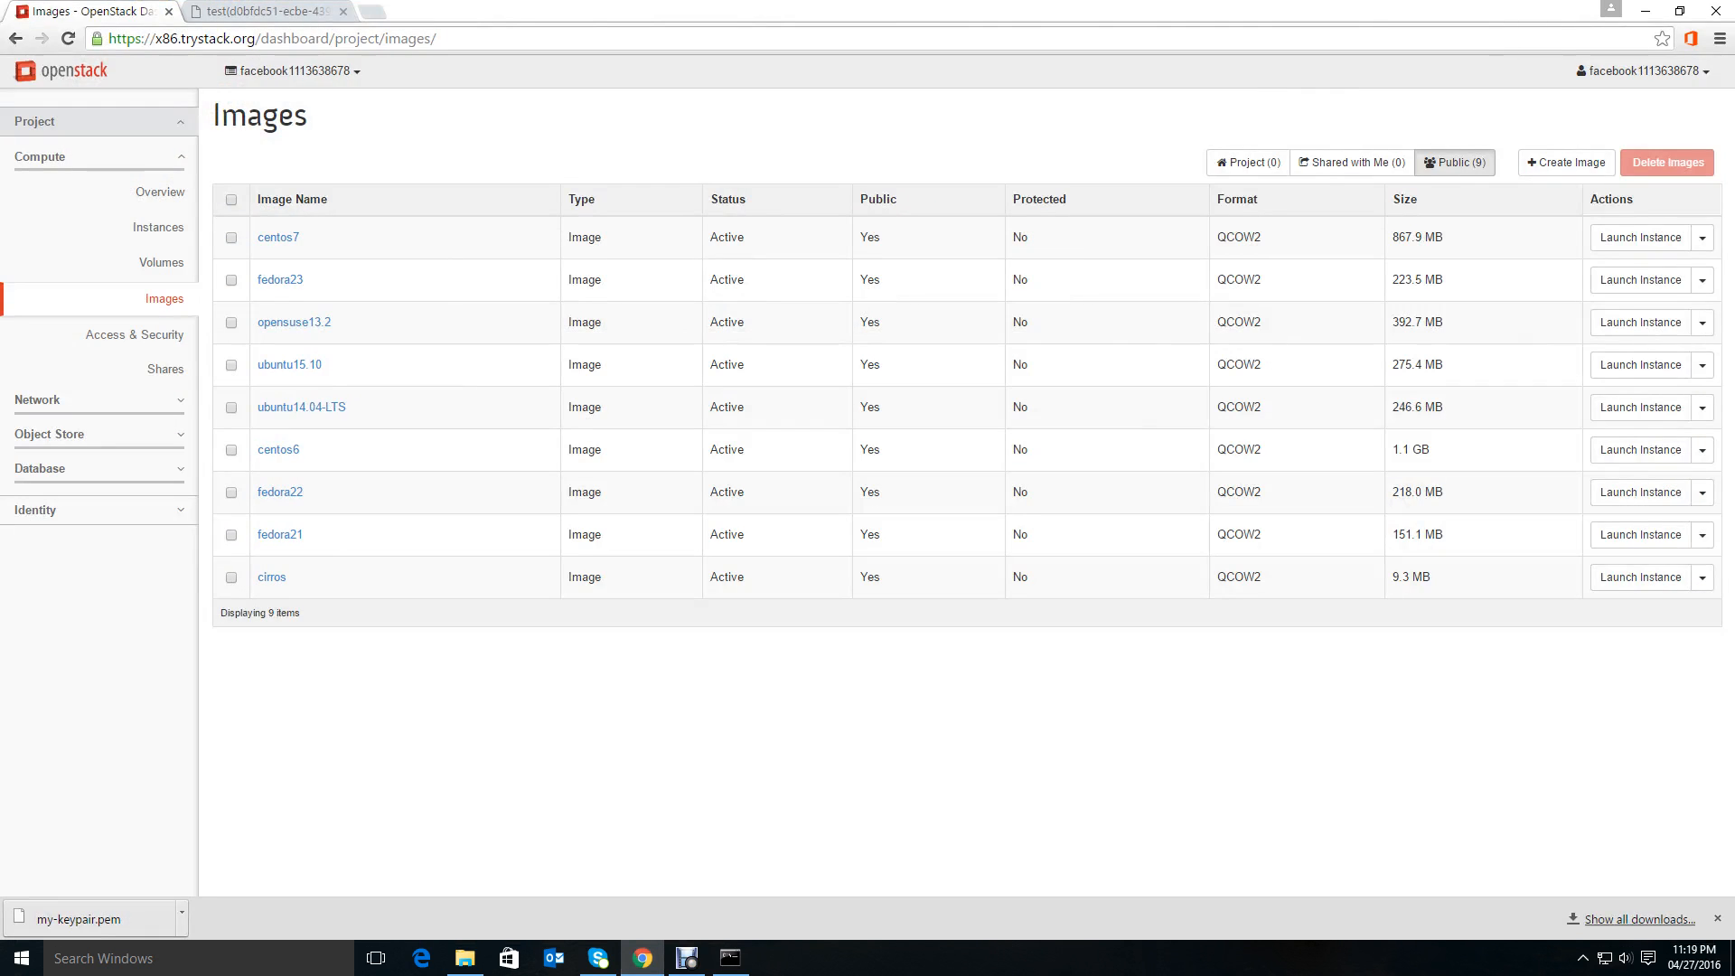
# Open the Key Pairs tab under Access & Security, then minimize the browser.
pyautogui.click(135, 334)
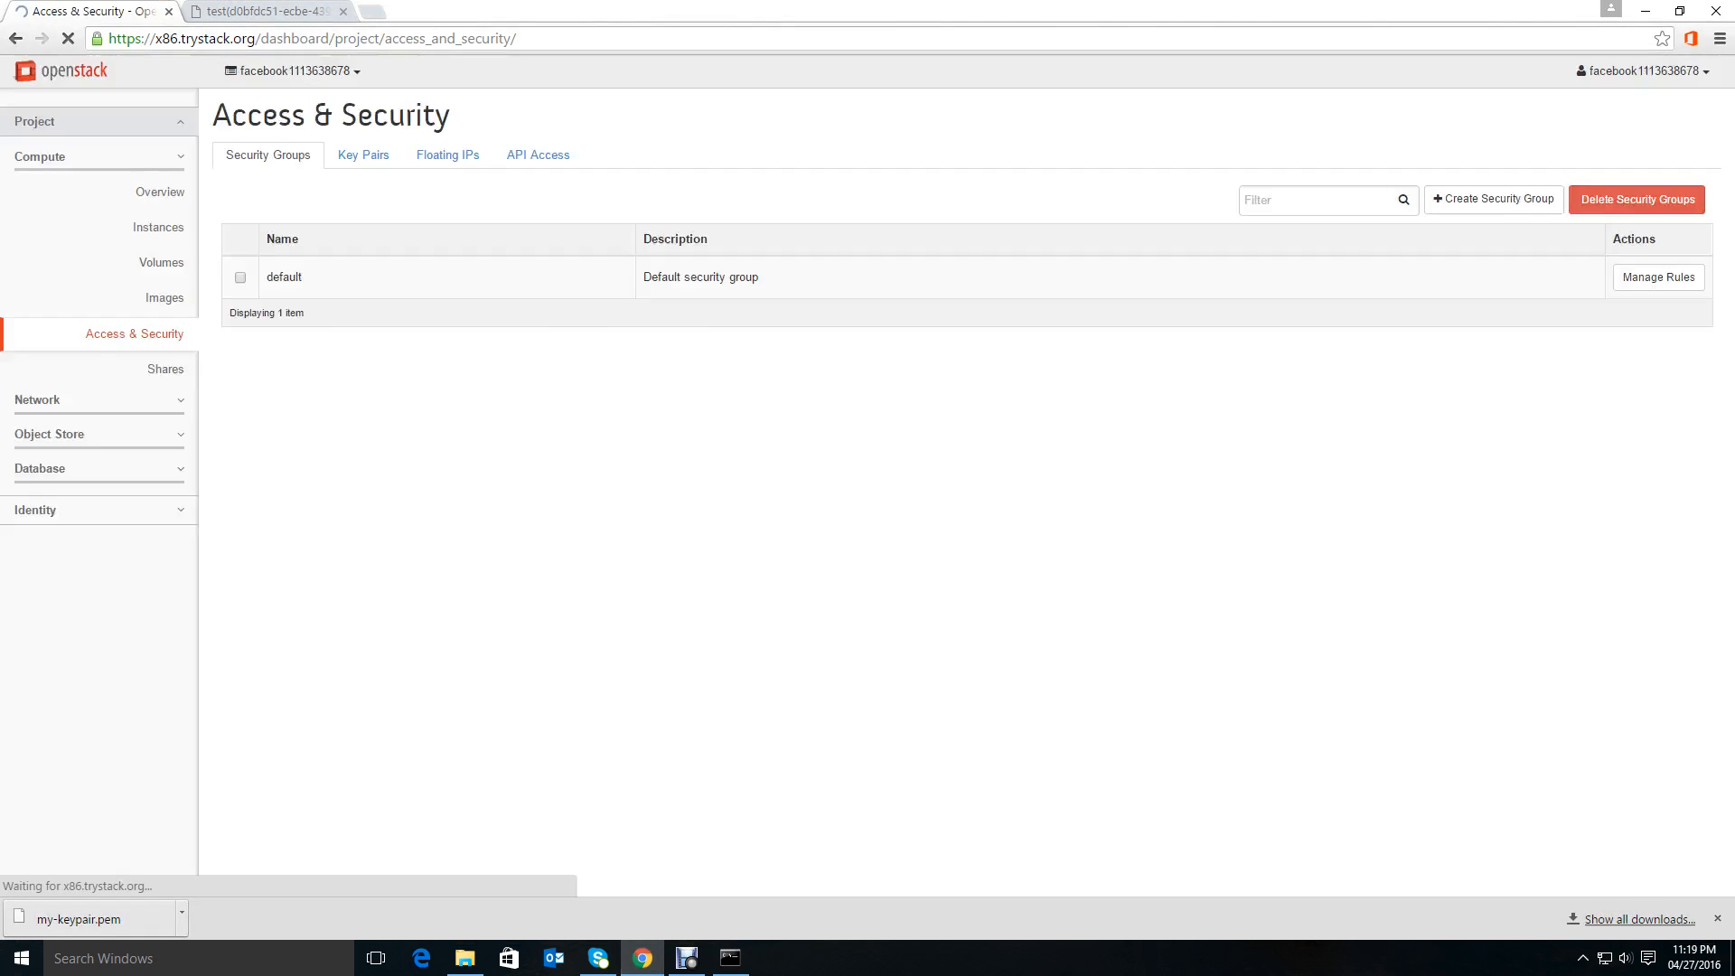
pyautogui.click(363, 155)
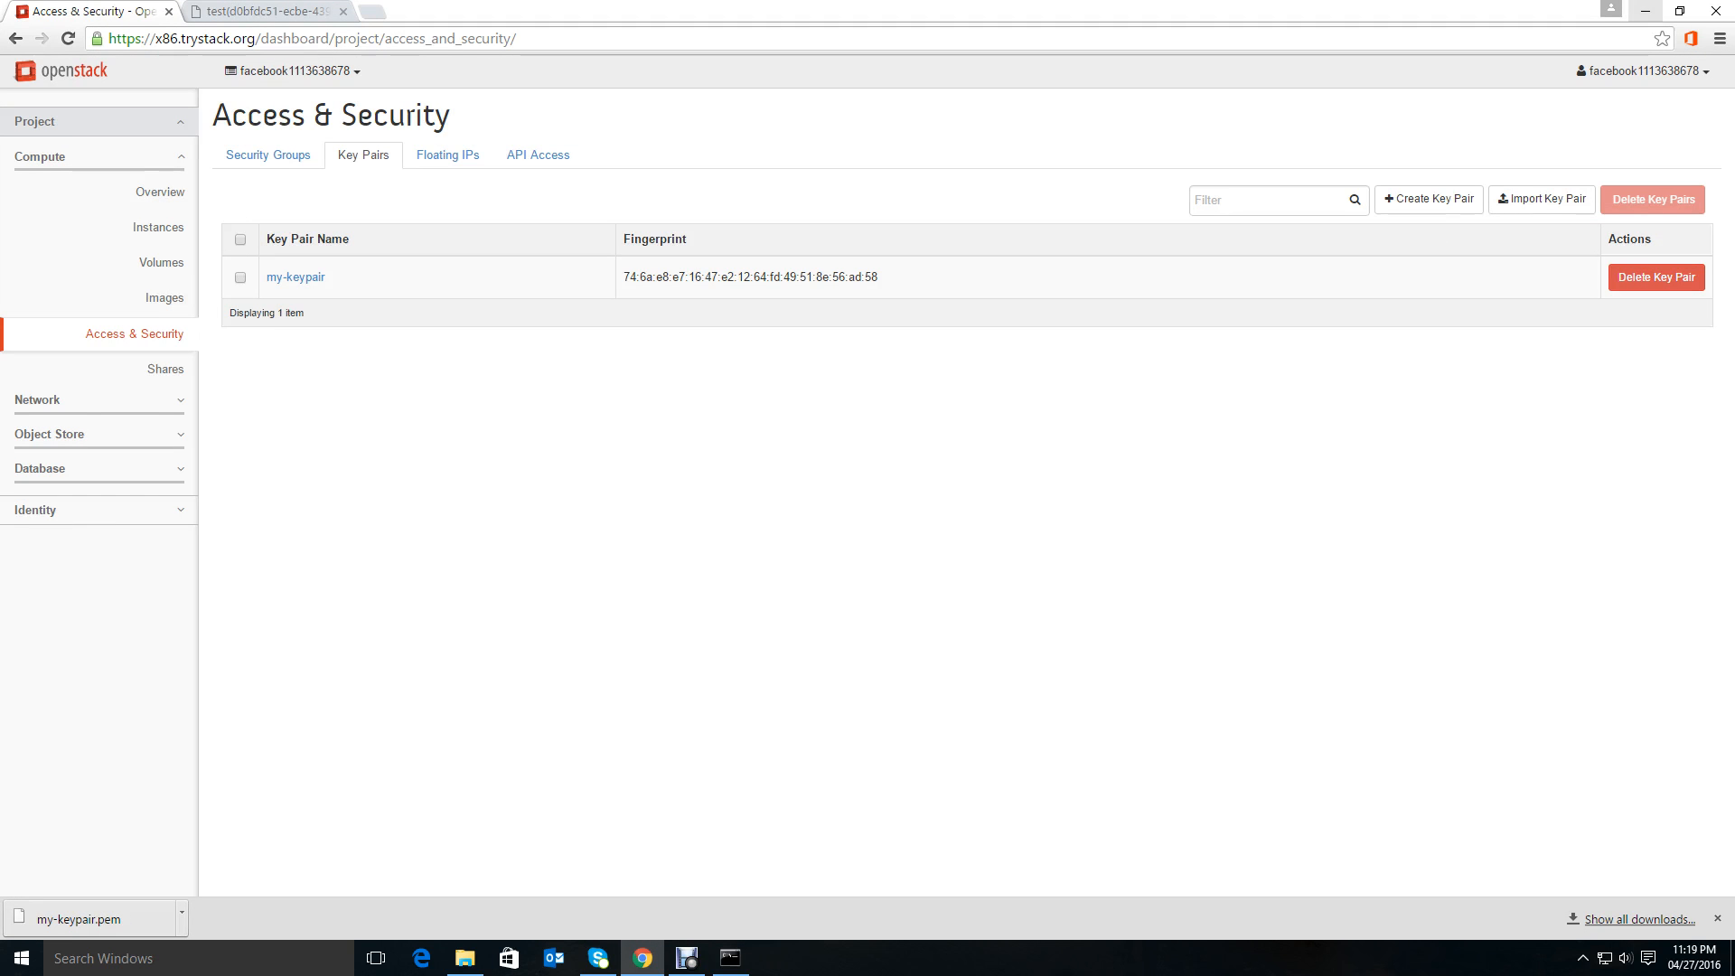
pyautogui.click(1646, 11)
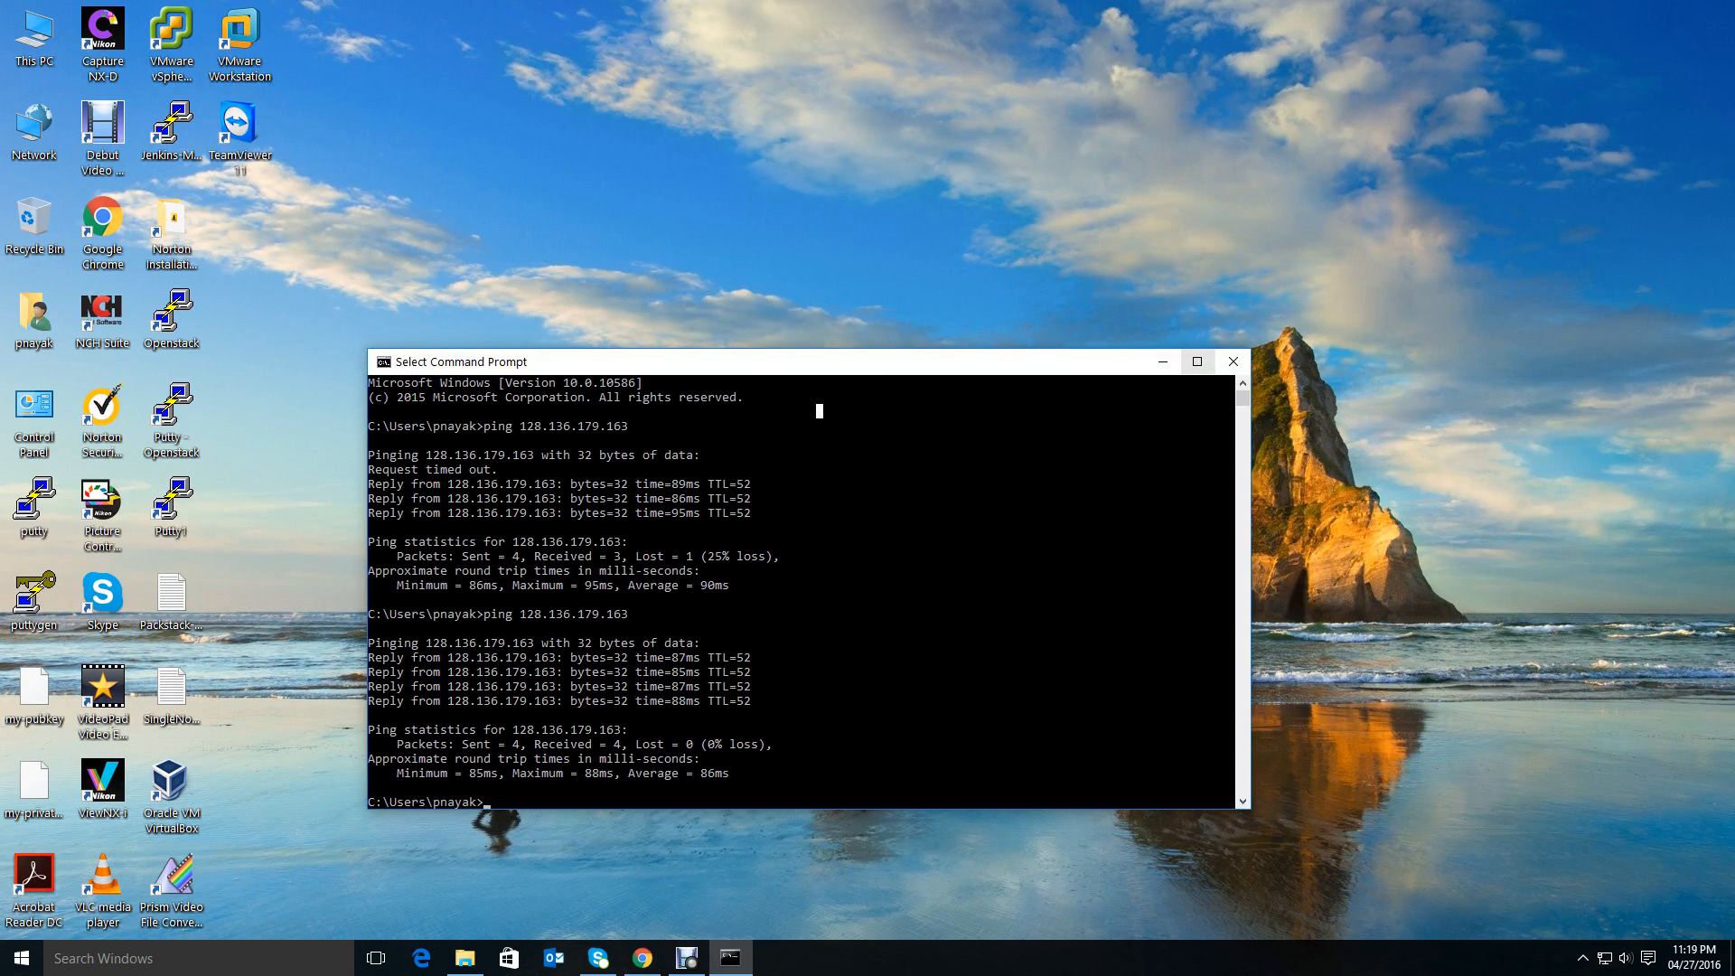